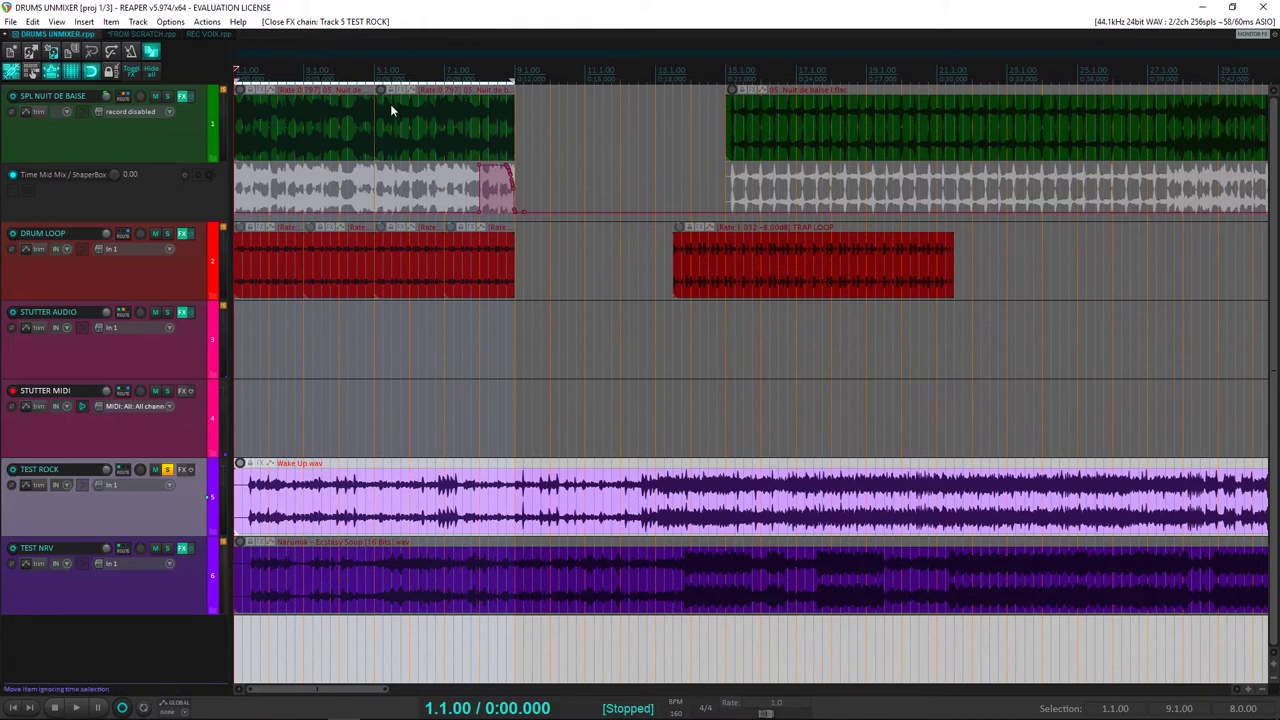
Add the Zynaptiq UNMIX DRUMS VST3 plug-in to the TEST ROCK track.
{"action": "key", "text": "f"}
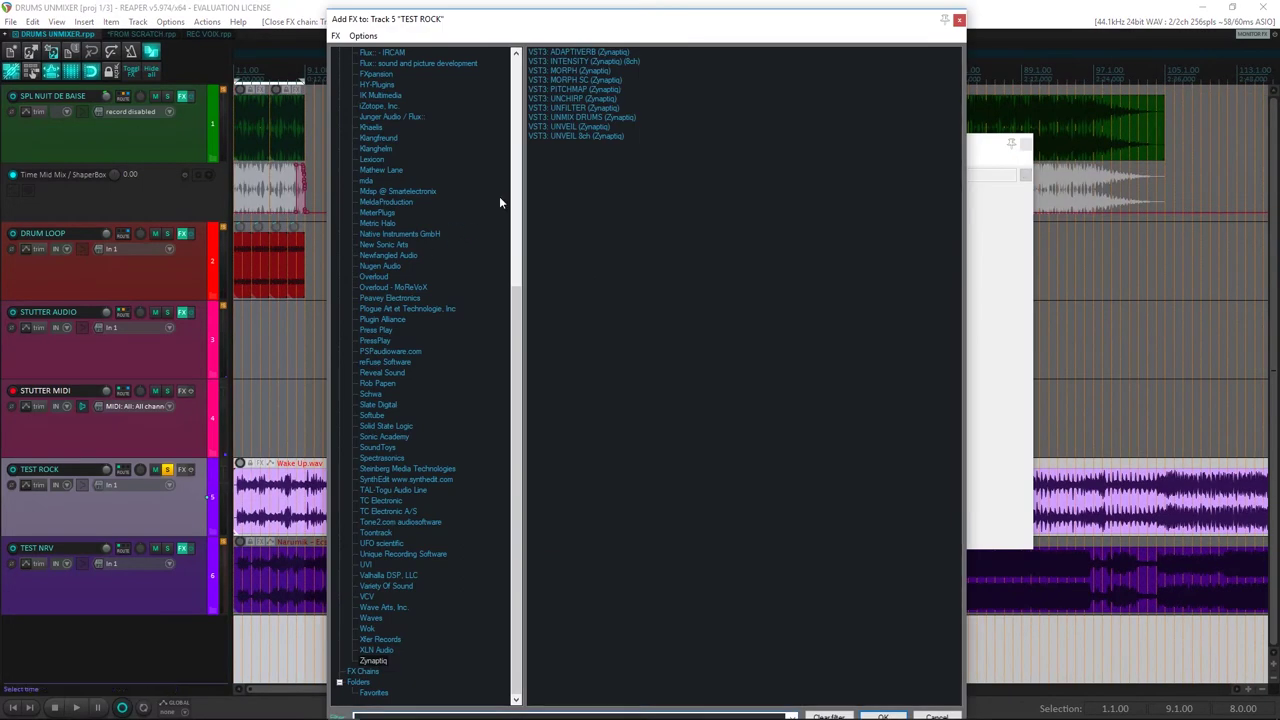
{"action": "left_click_drag", "start_coordinate": [590, 30], "coordinate": [230, 76]}
{"action": "left_click", "coordinate": [737, 150]}
{"action": "left_click_drag", "start_coordinate": [737, 150], "coordinate": [1000, 152]}
{"action": "left_click_drag", "start_coordinate": [432, 78], "coordinate": [557, 61]}
{"action": "left_click_drag", "start_coordinate": [343, 52], "coordinate": [341, 114]}
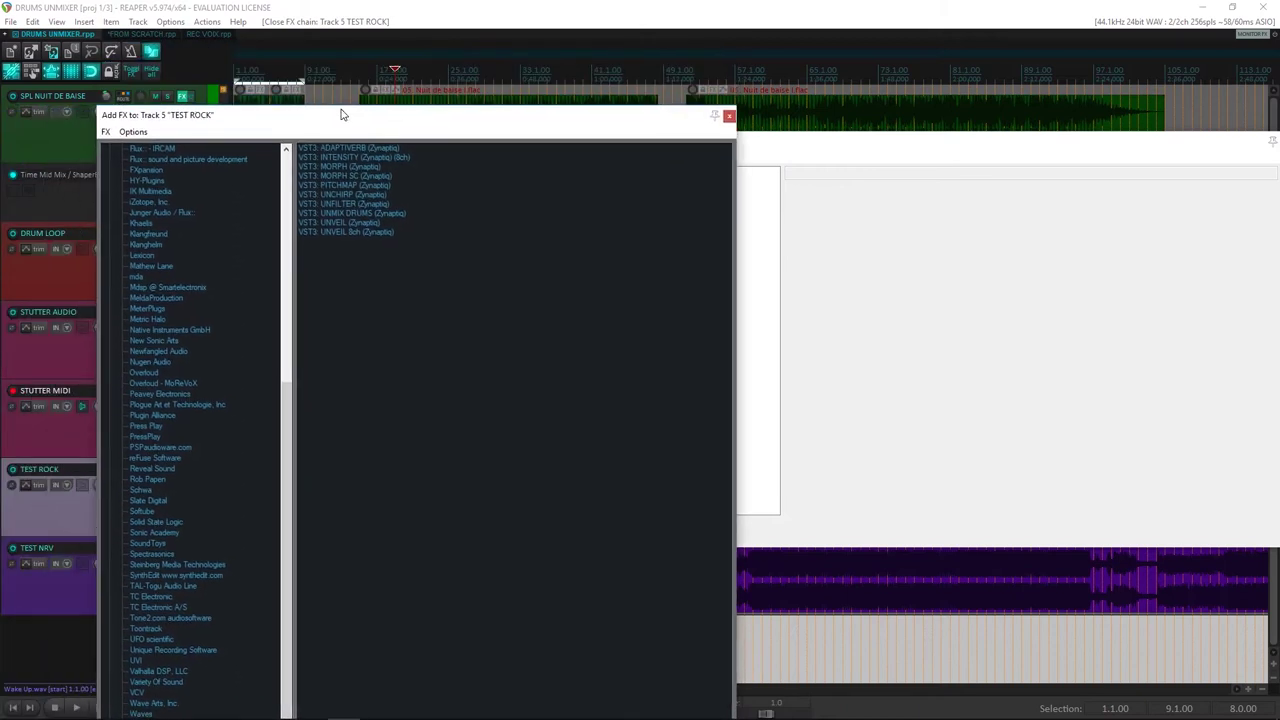
{"action": "left_click_drag", "start_coordinate": [341, 114], "coordinate": [432, 118]}
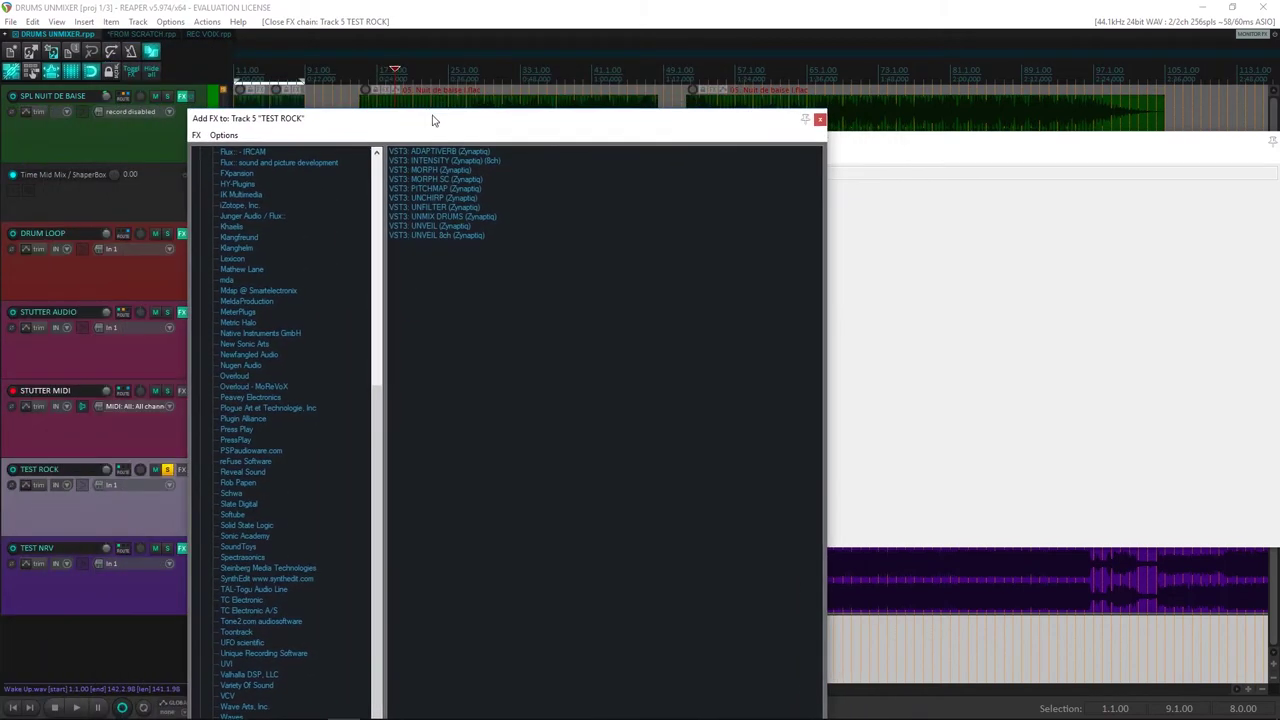
{"action": "left_click", "coordinate": [452, 215]}
{"action": "double_click", "coordinate": [468, 218]}
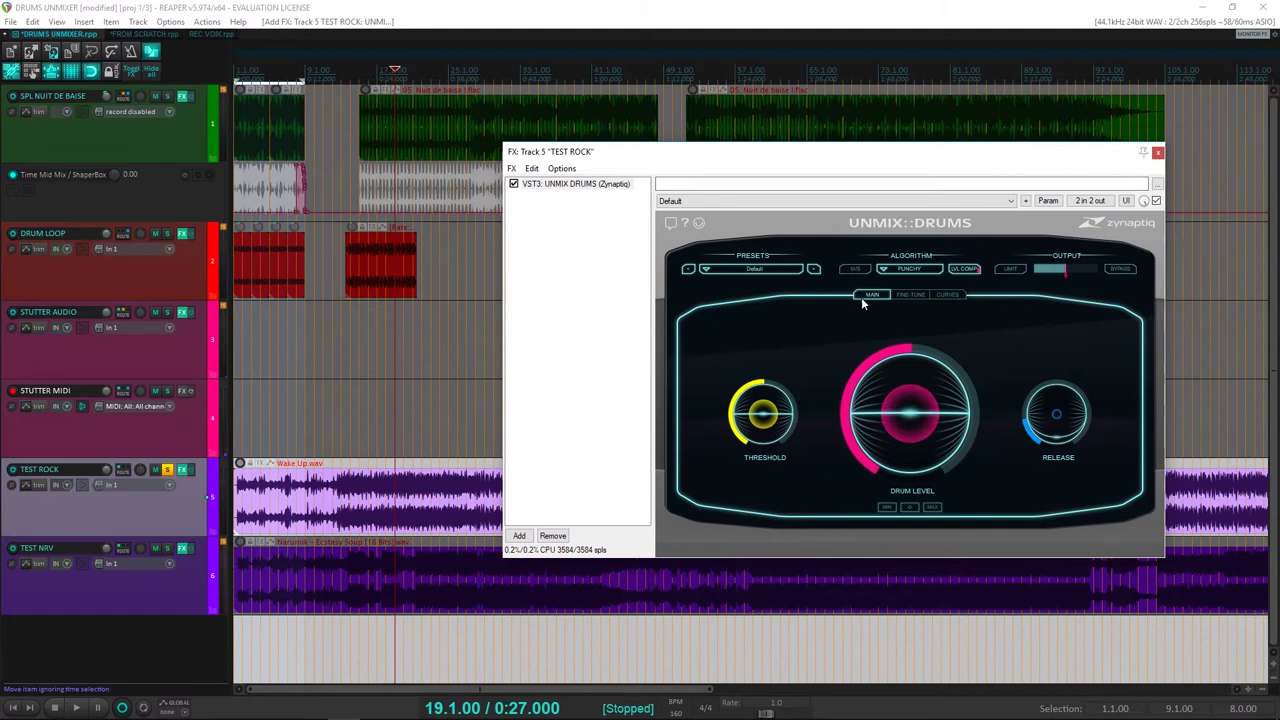
Play the soloed TEST ROCK track from bar 15 with UNMIX DRUMS at its default settings.
{"action": "mouse_move", "coordinate": [904, 402]}
{"action": "left_click_drag", "start_coordinate": [763, 152], "coordinate": [661, 132]}
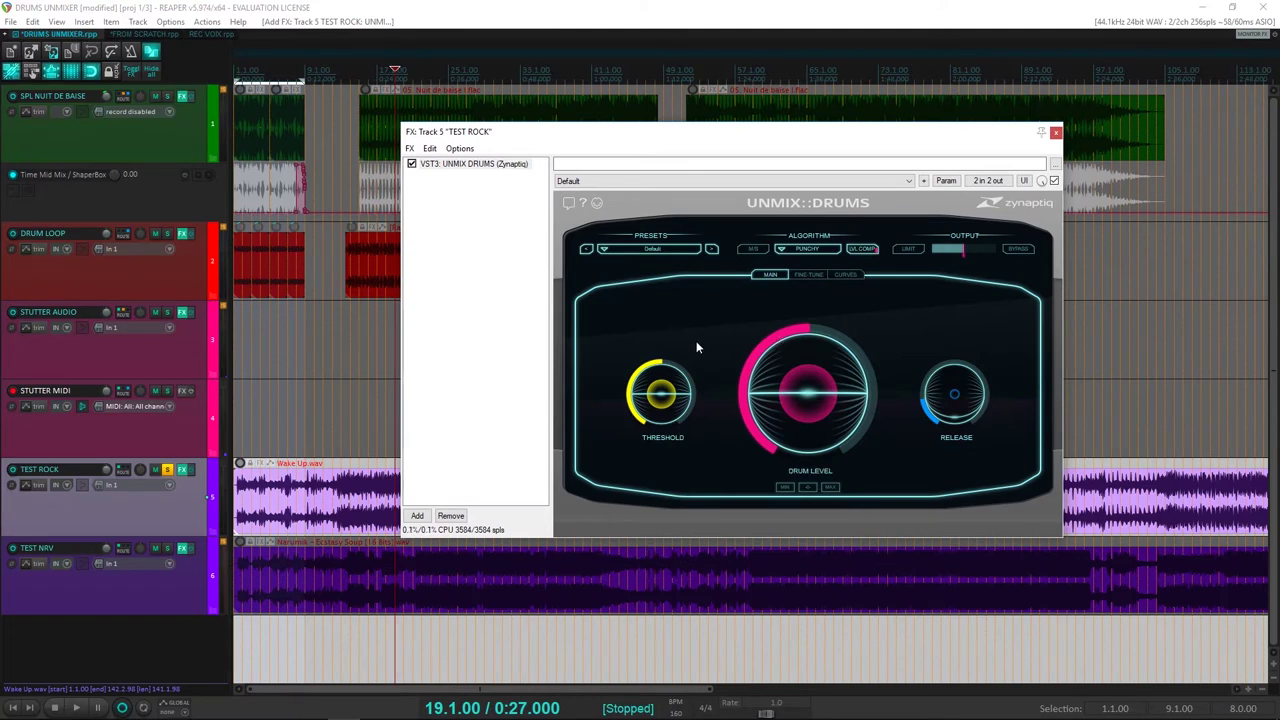
{"action": "mouse_move", "coordinate": [776, 377]}
{"action": "left_click", "coordinate": [360, 505]}
{"action": "scroll", "coordinate": [362, 505], "scroll_direction": "down", "scroll_amount": 3}
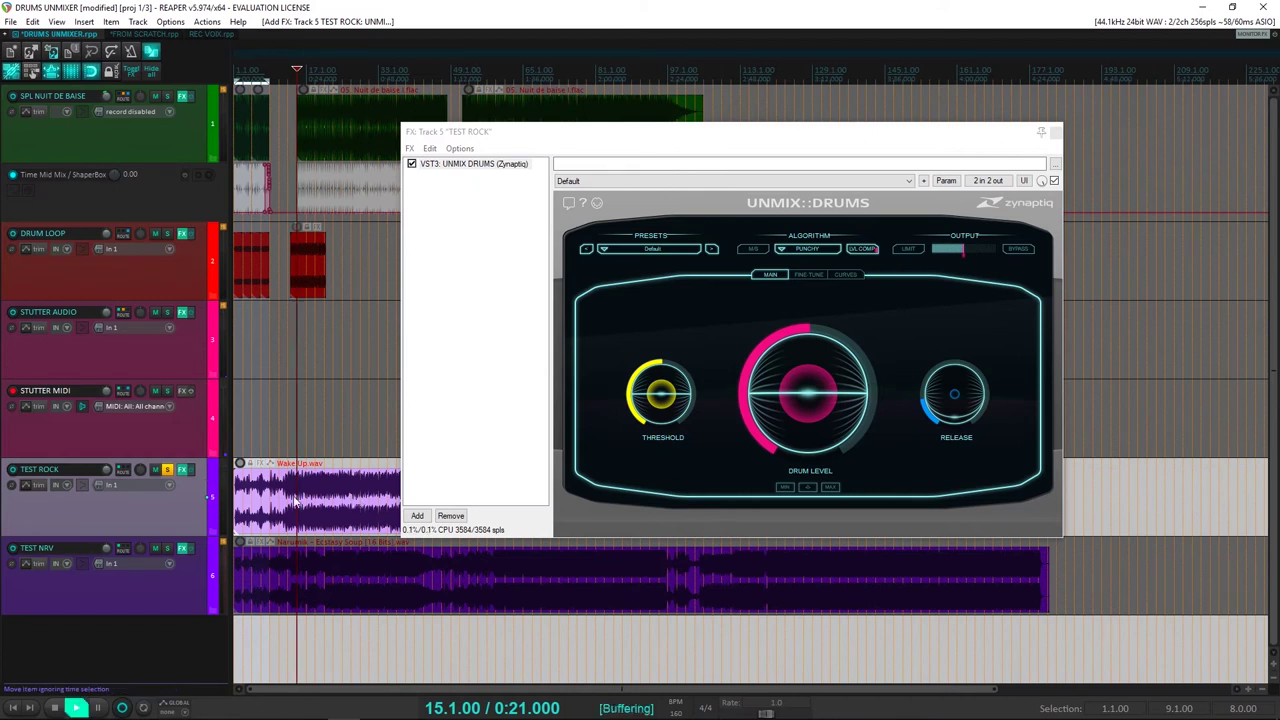
{"action": "key", "text": "space"}
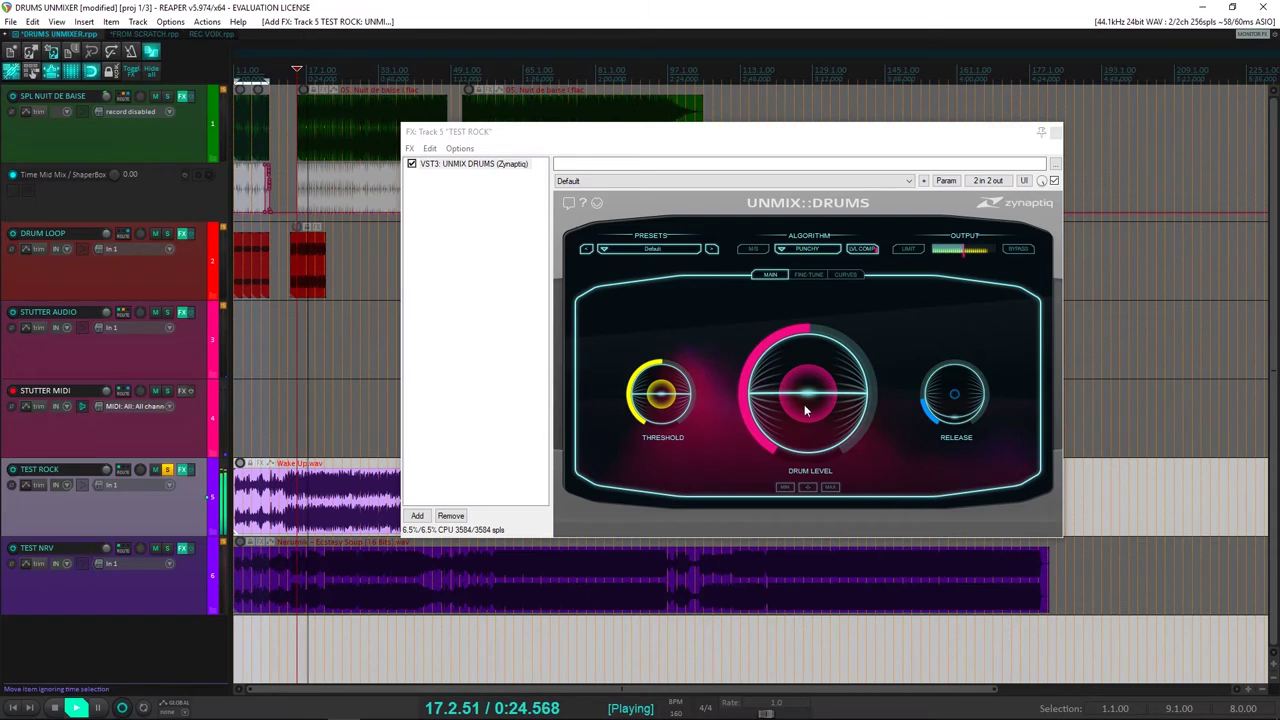
{"action": "key", "text": "space"}
Play TEST ROCK from bar 15 and lower the UNMIX DRUMS Drum Level to 0.00 during playback.
{"action": "mouse_move", "coordinate": [782, 438]}
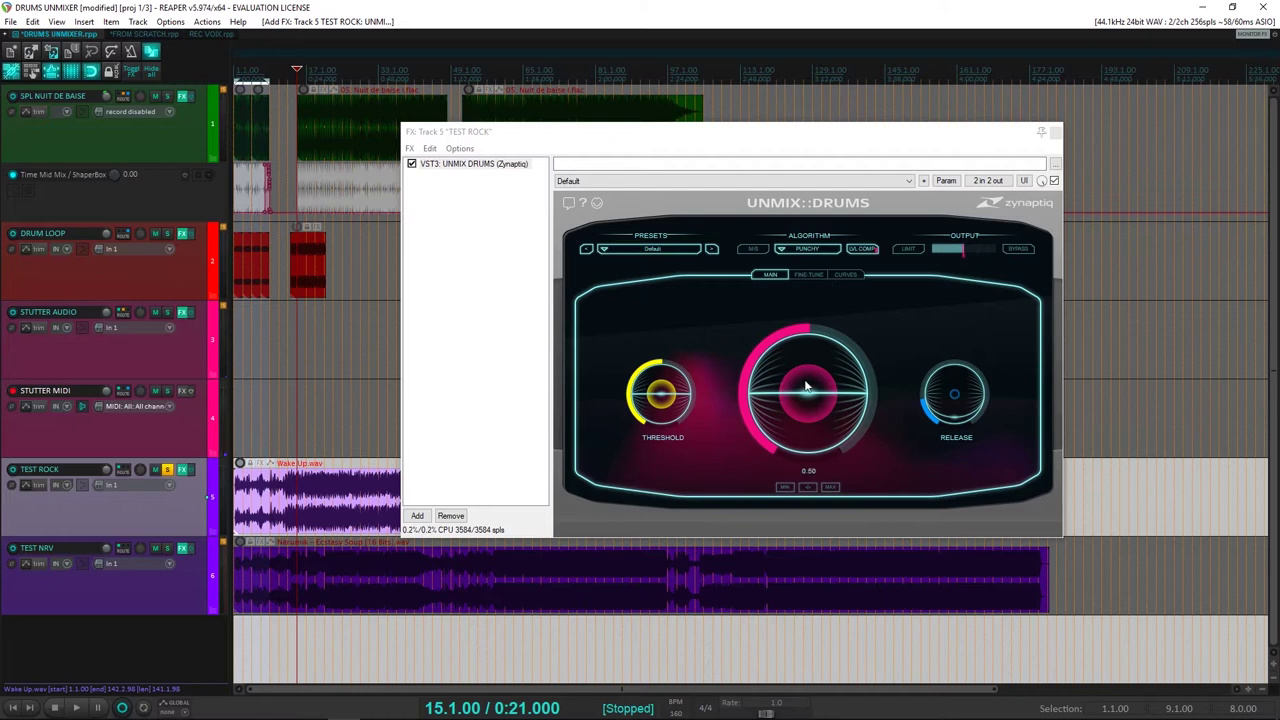
{"action": "mouse_move", "coordinate": [813, 402]}
{"action": "key", "text": "space"}
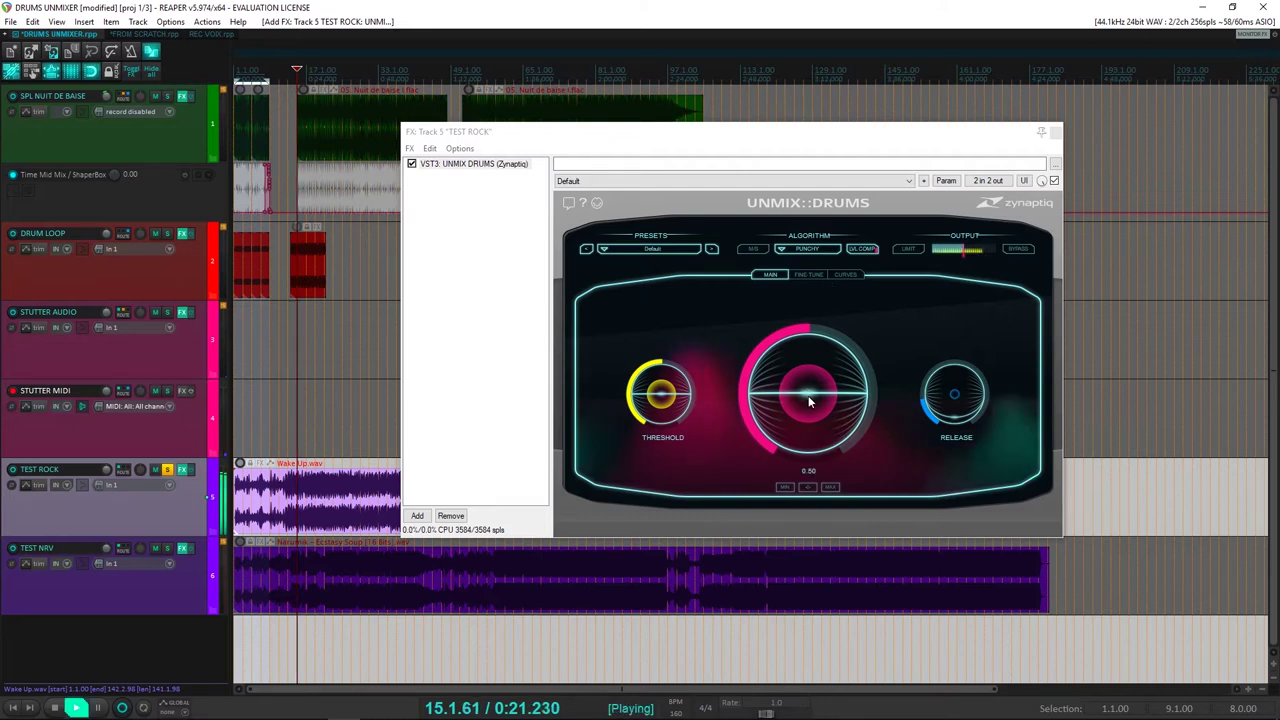
{"action": "left_click_drag", "start_coordinate": [812, 402], "coordinate": [813, 436]}
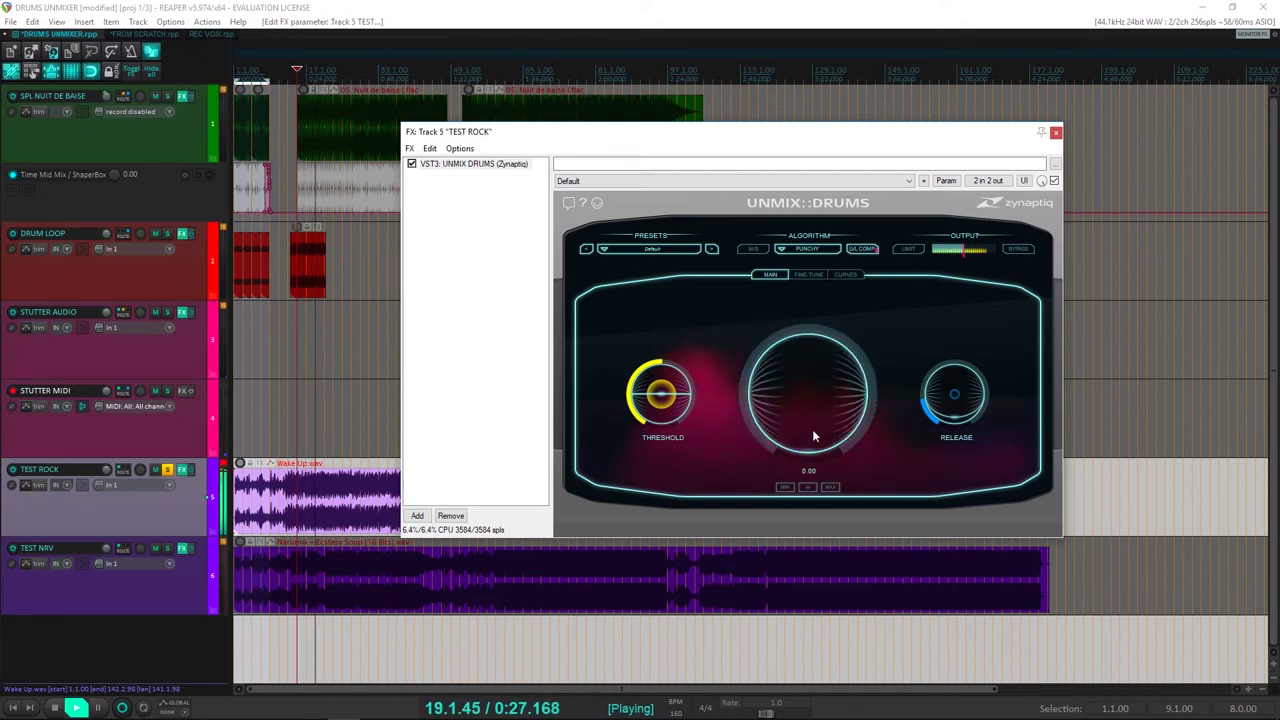
{"action": "key", "text": "space"}
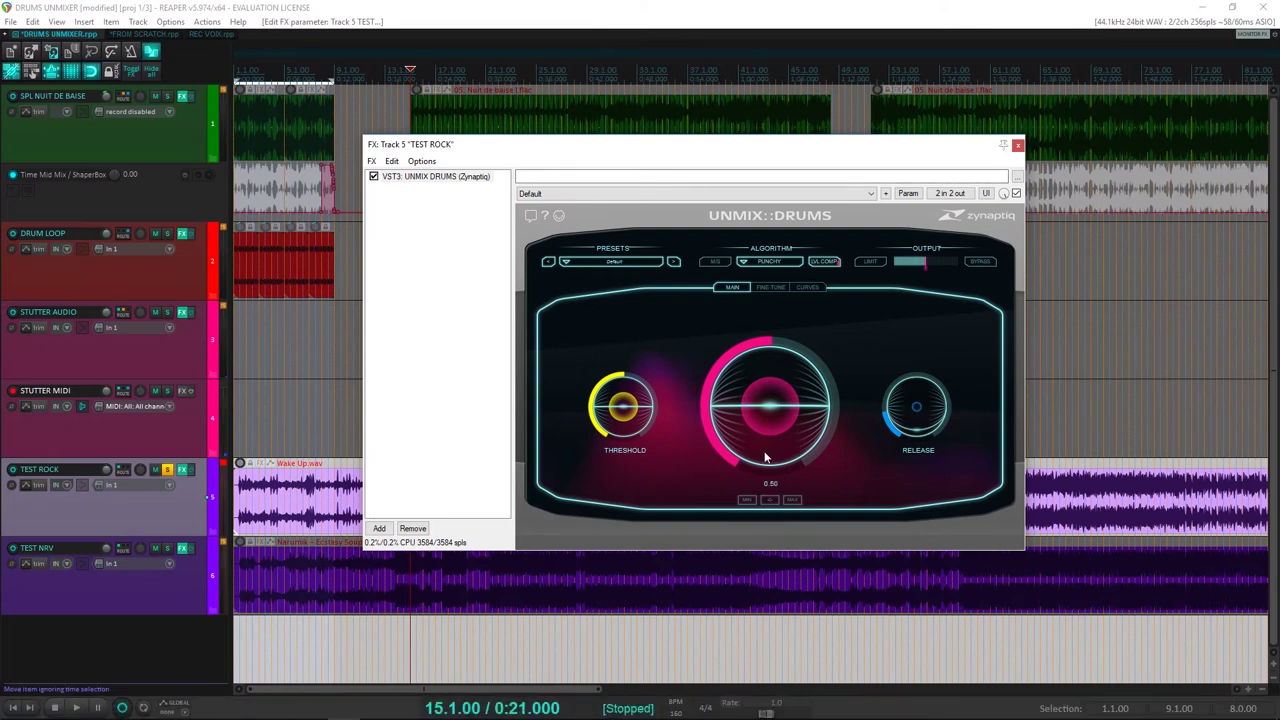
Show the fine-tune controls of UNMIX DRUMS on TEST ROCK and close its FX window.
{"action": "left_click", "coordinate": [771, 287]}
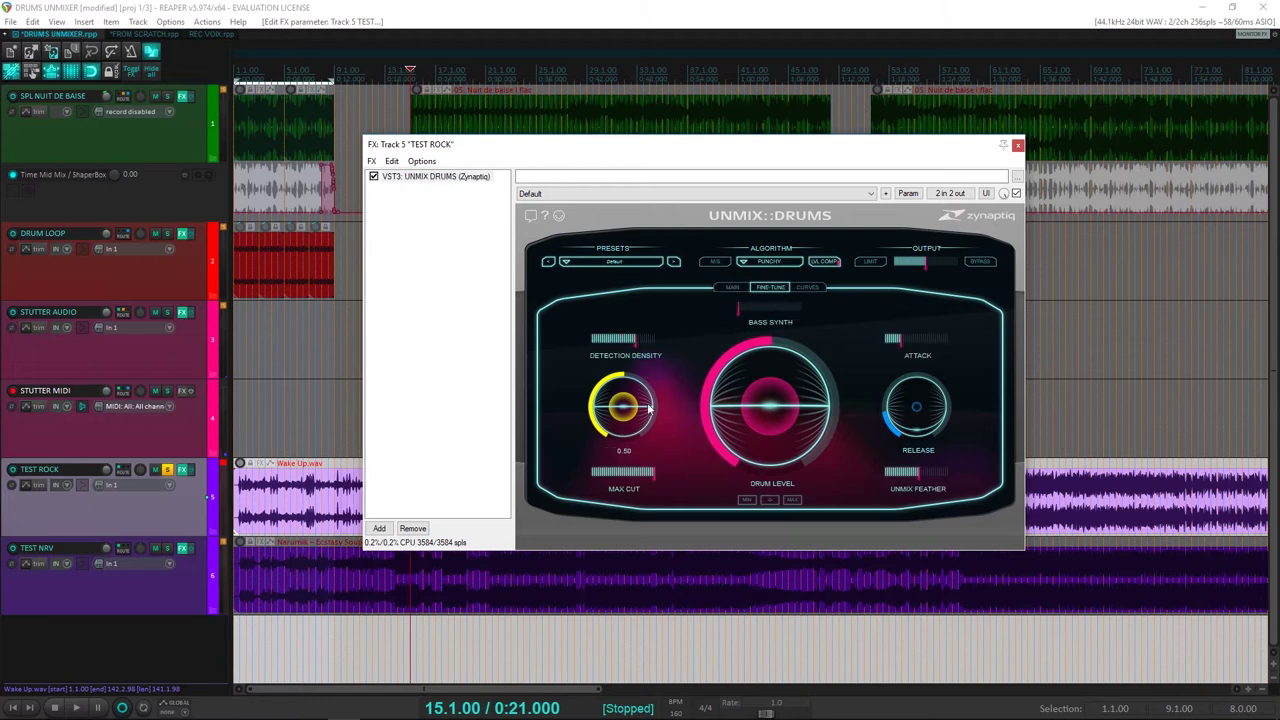
{"action": "key", "text": "Escape"}
Open the FX chain of the soloed TEST NRV track with the edit cursor at bar 65.
{"action": "scroll", "coordinate": [291, 515], "scroll_direction": "down", "scroll_amount": 5}
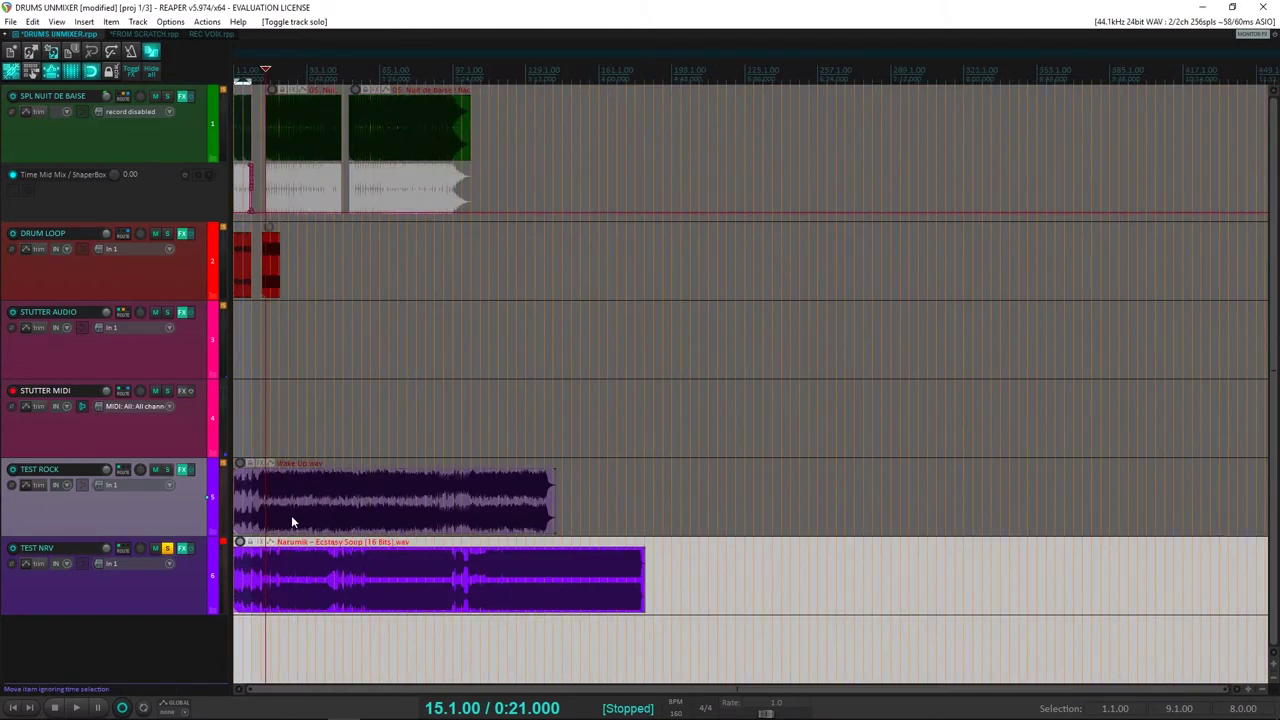
{"action": "scroll", "coordinate": [291, 516], "scroll_direction": "up", "scroll_amount": 2}
{"action": "left_click", "coordinate": [386, 568]}
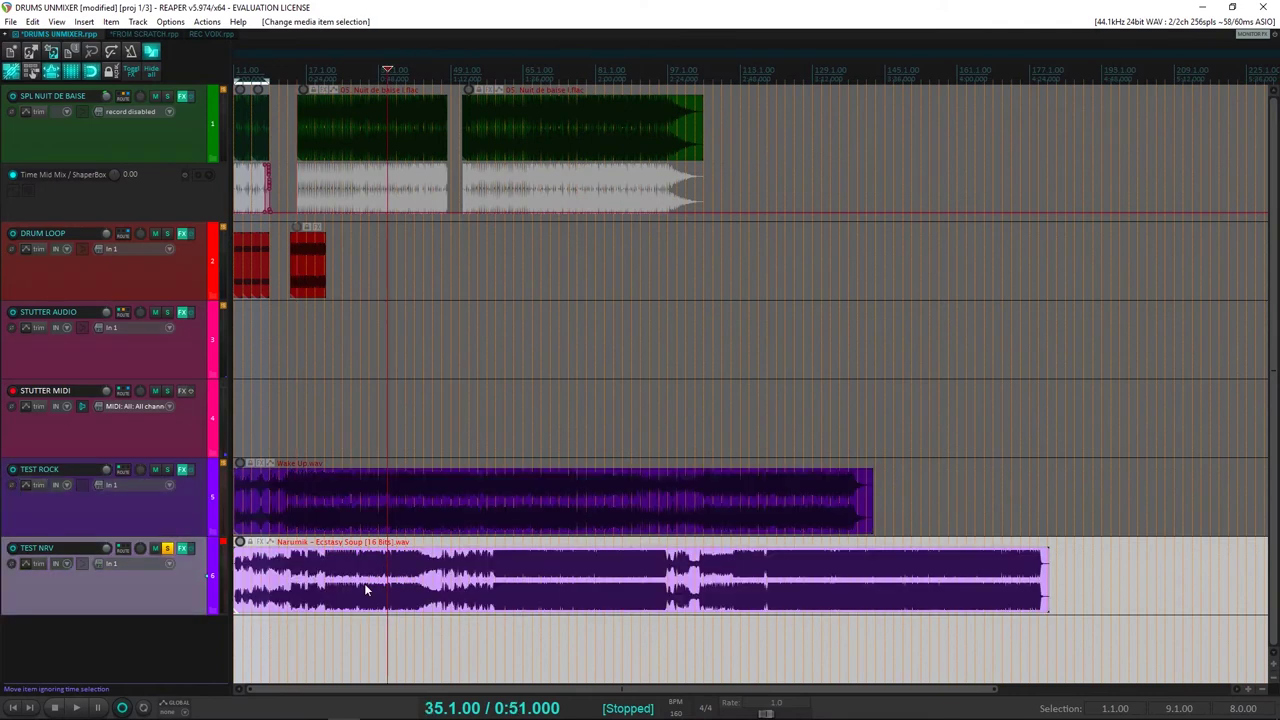
{"action": "left_click", "coordinate": [523, 592]}
{"action": "key", "text": "f"}
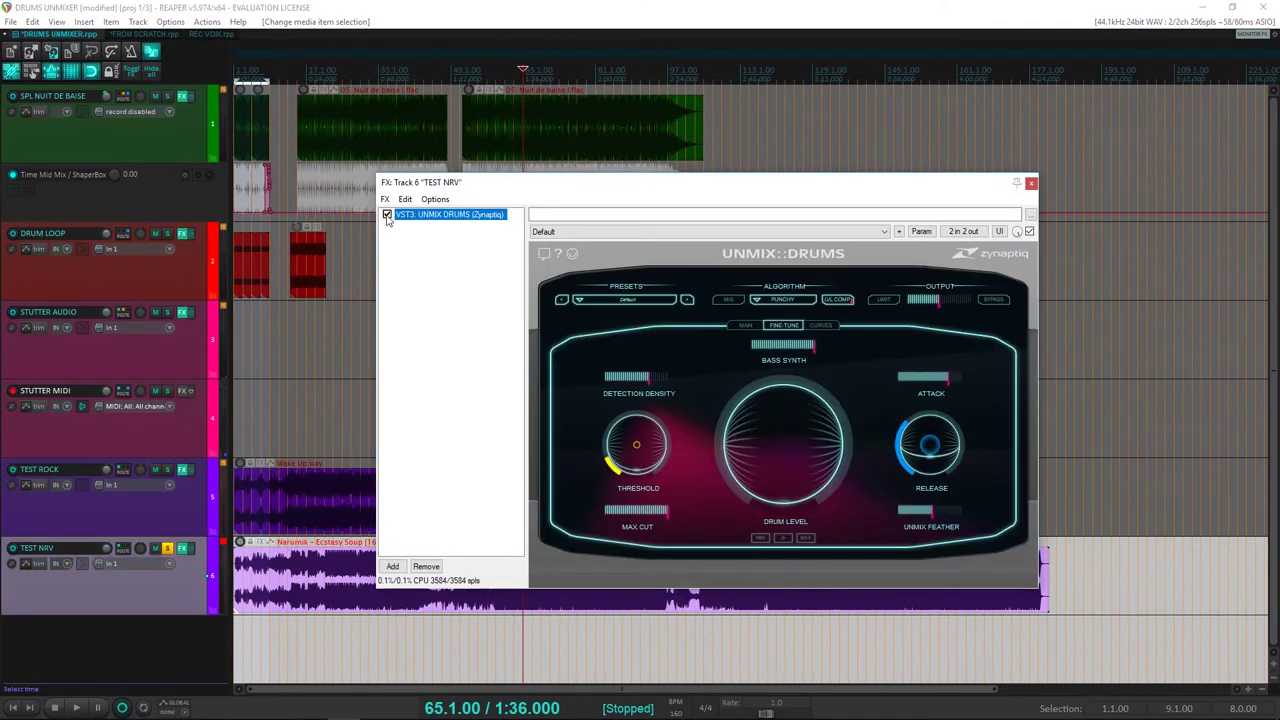
Bypass UNMIX DRUMS on TEST NRV and play the unprocessed track from bar 65.
{"action": "key", "text": "space"}
{"action": "left_click_drag", "start_coordinate": [487, 196], "coordinate": [609, 223]}
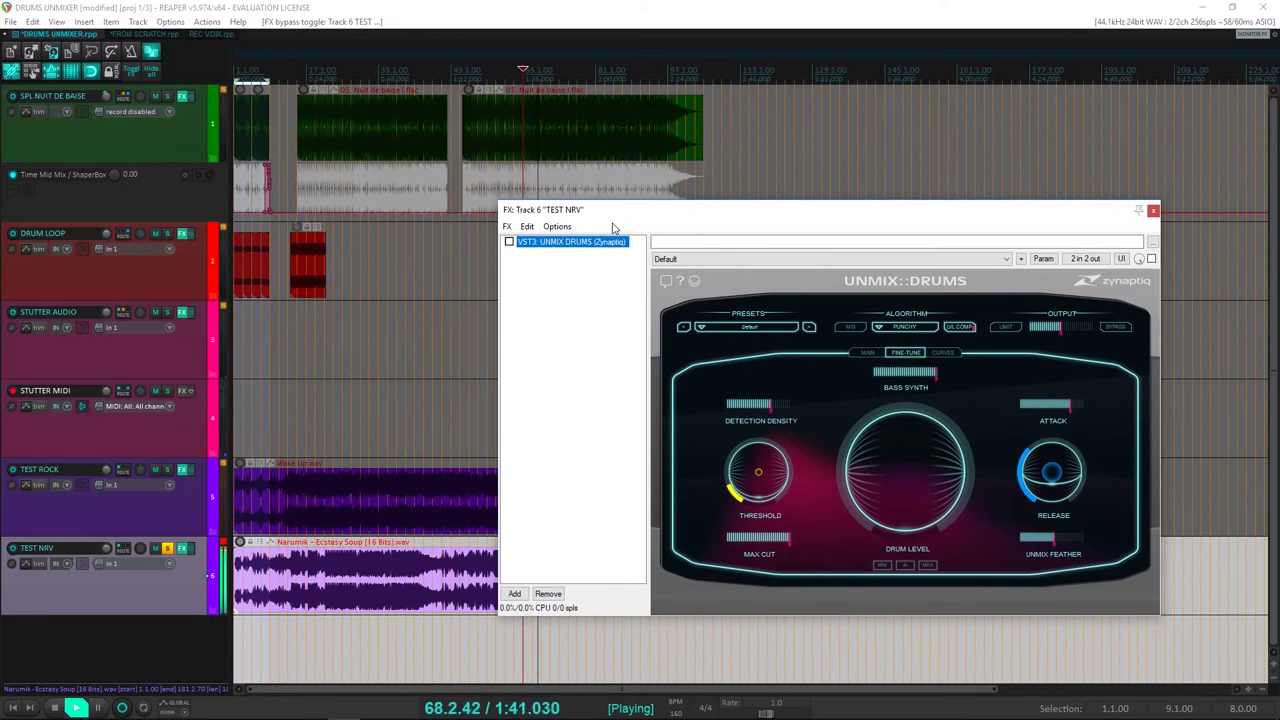
{"action": "key", "text": "space"}
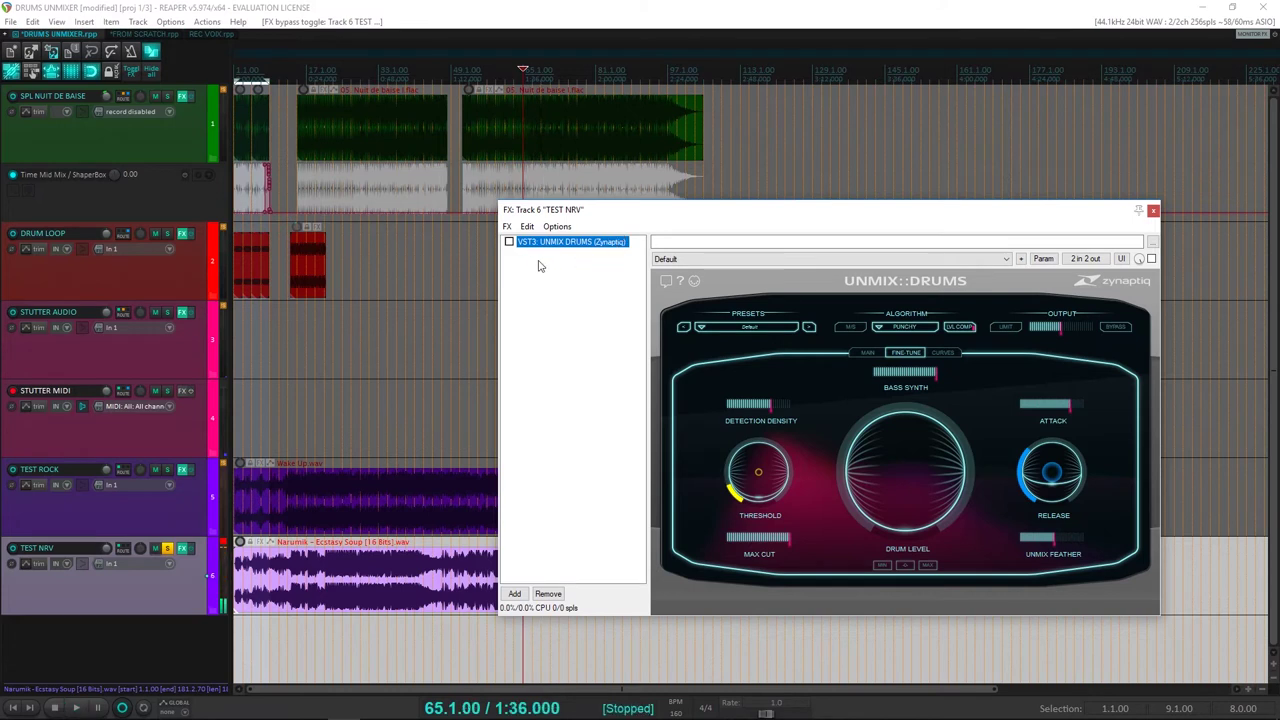
Re-enable UNMIX DRUMS on TEST NRV and play the same passage with Drum Level at 0.00.
{"action": "left_click", "coordinate": [876, 457]}
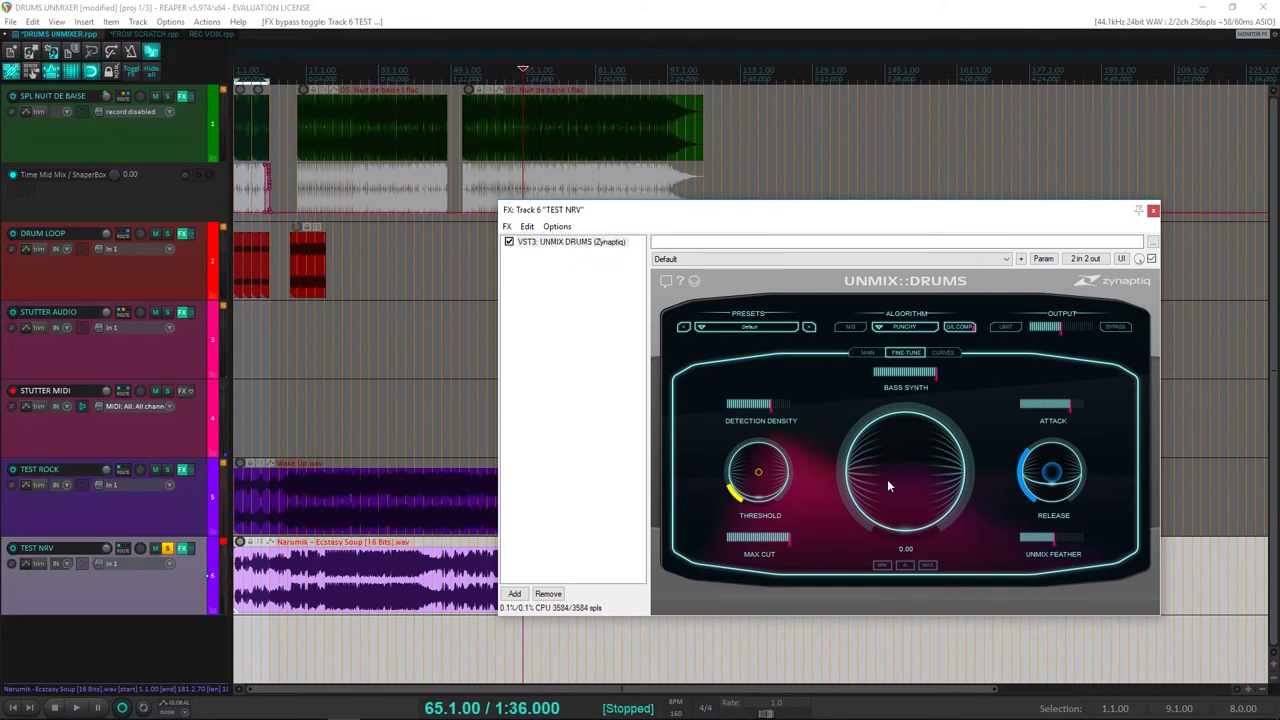
{"action": "key", "text": "space"}
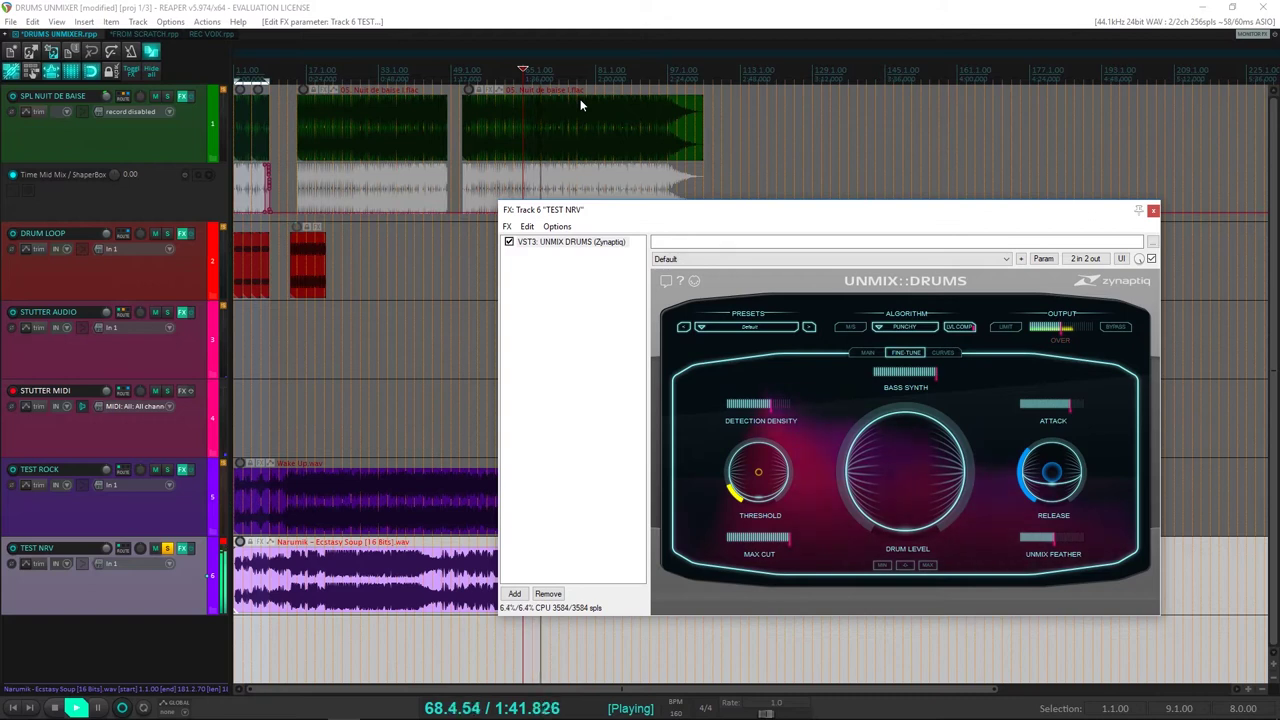
{"action": "key", "text": "space"}
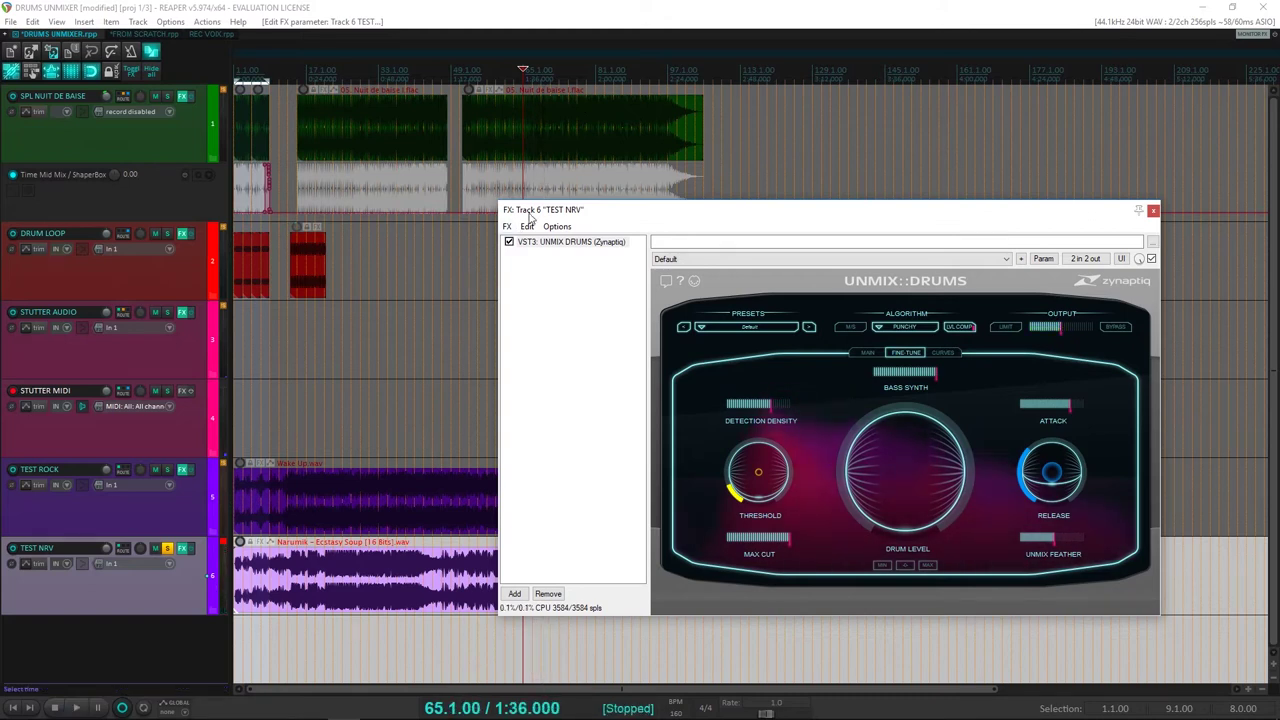
Unsolo TEST NRV and mute both TEST ROCK and TEST NRV, with the edit cursor at the project start.
{"action": "left_click_drag", "start_coordinate": [540, 210], "coordinate": [705, 215]}
{"action": "left_click", "coordinate": [560, 571]}
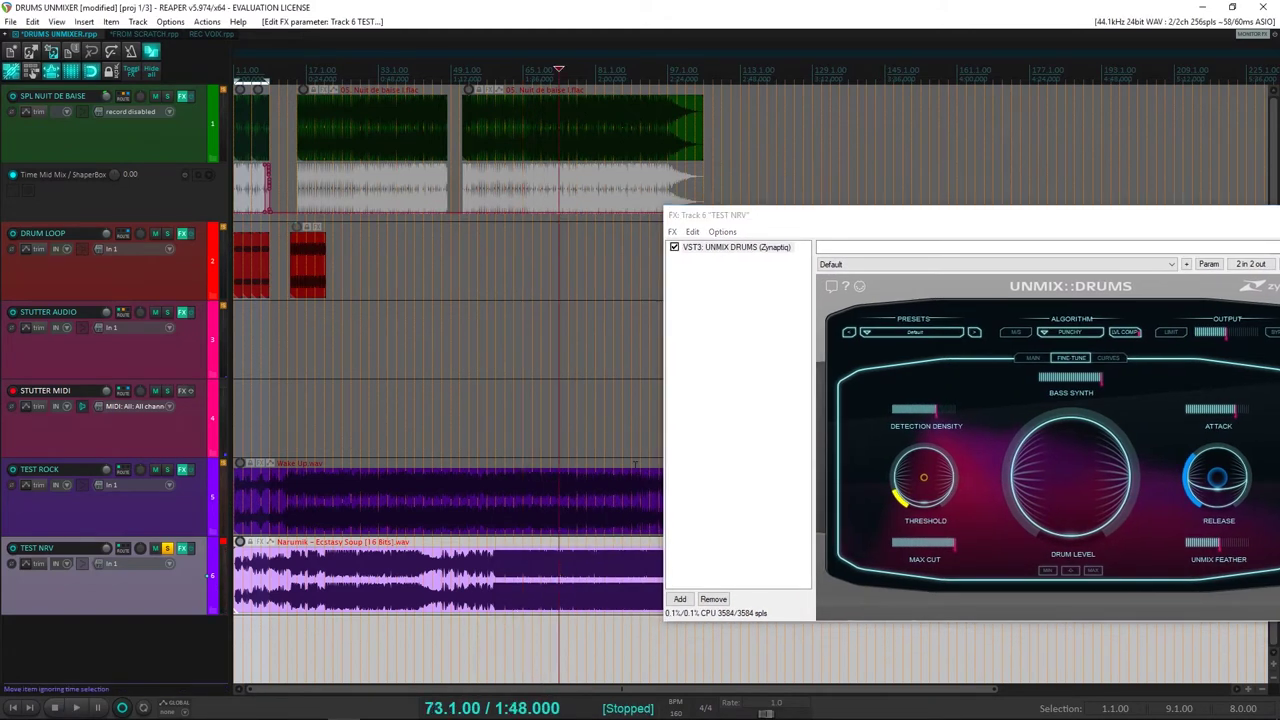
{"action": "left_click", "coordinate": [167, 548]}
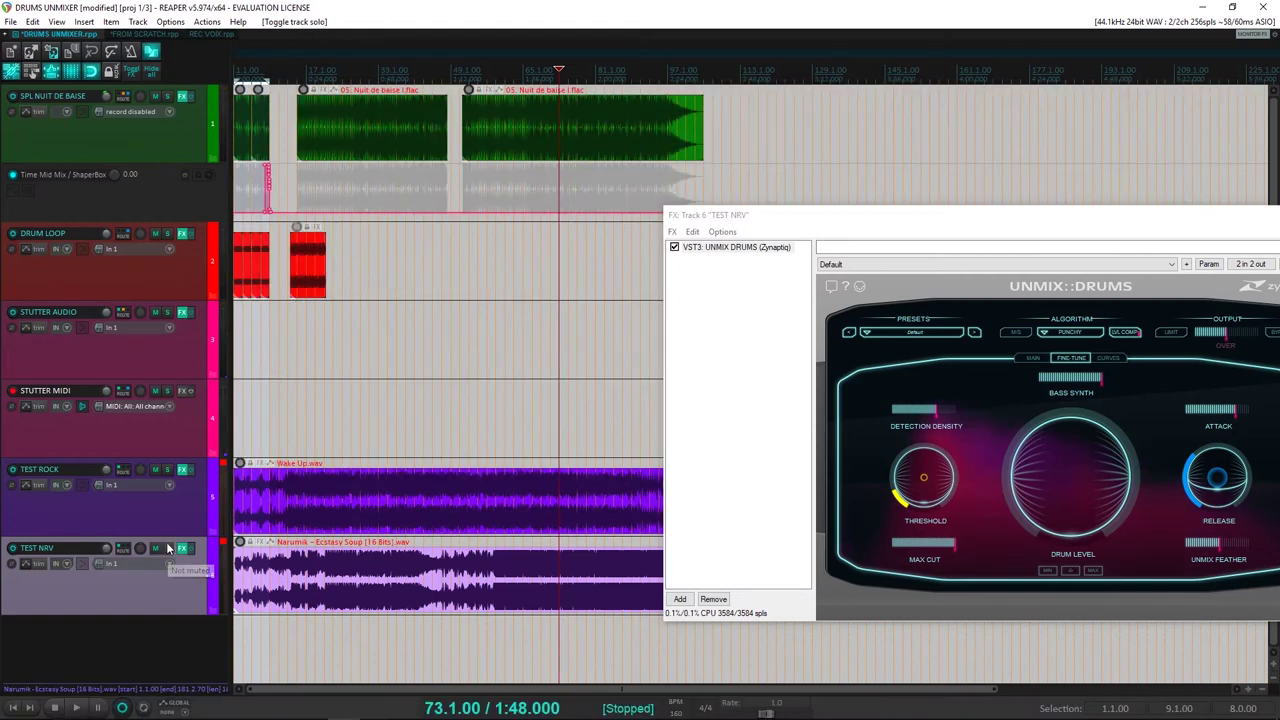
{"action": "left_click", "coordinate": [167, 548]}
{"action": "scroll", "coordinate": [411, 149], "scroll_direction": "down", "scroll_amount": 2}
{"action": "key", "text": "Home"}
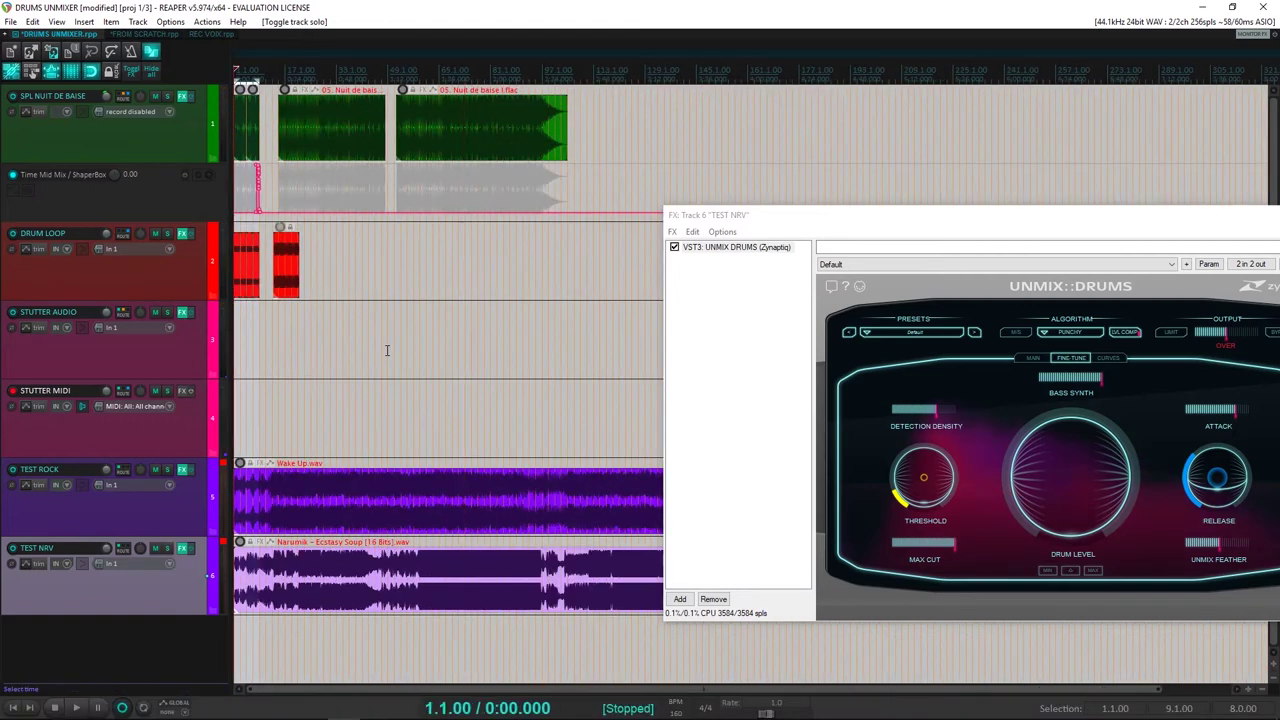
{"action": "left_click", "coordinate": [154, 470]}
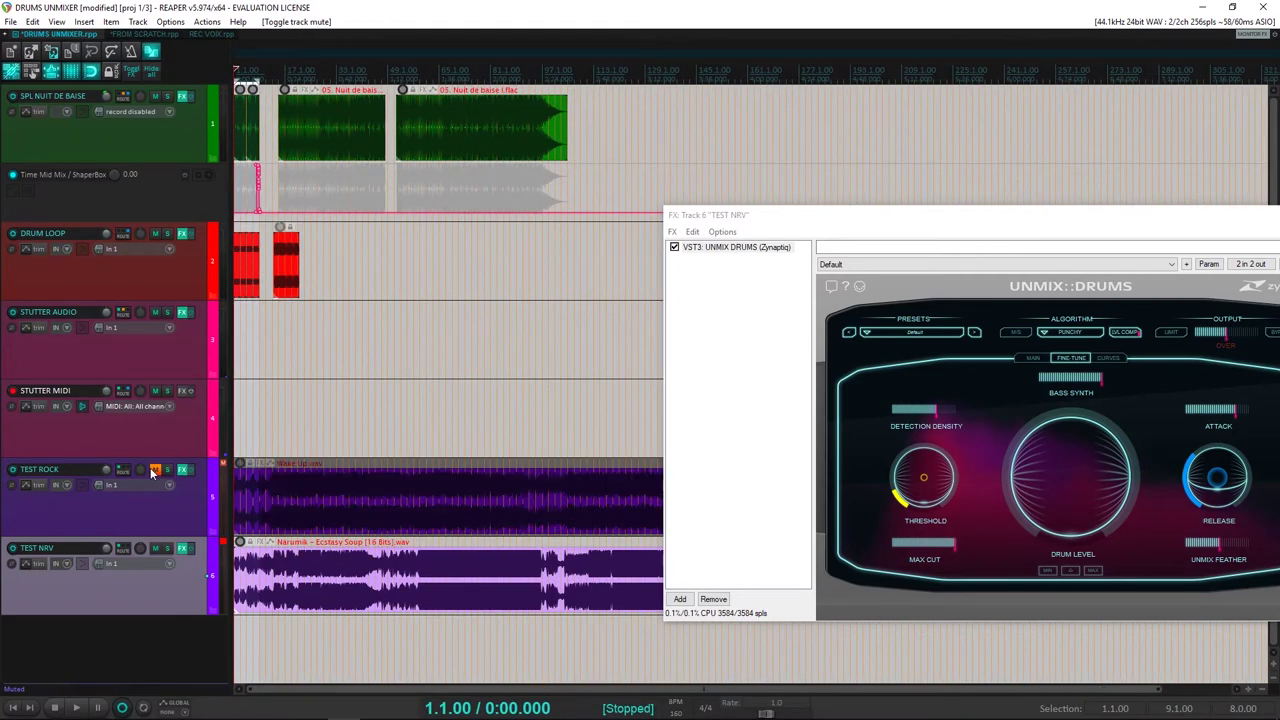
{"action": "left_click", "coordinate": [156, 548]}
Play the project from 23.3.00 and bypass the FX chain of the SPL NUIT DE BAISE track.
{"action": "scroll", "coordinate": [274, 400], "scroll_direction": "up", "scroll_amount": 4}
{"action": "scroll", "coordinate": [274, 400], "scroll_direction": "down", "scroll_amount": 2}
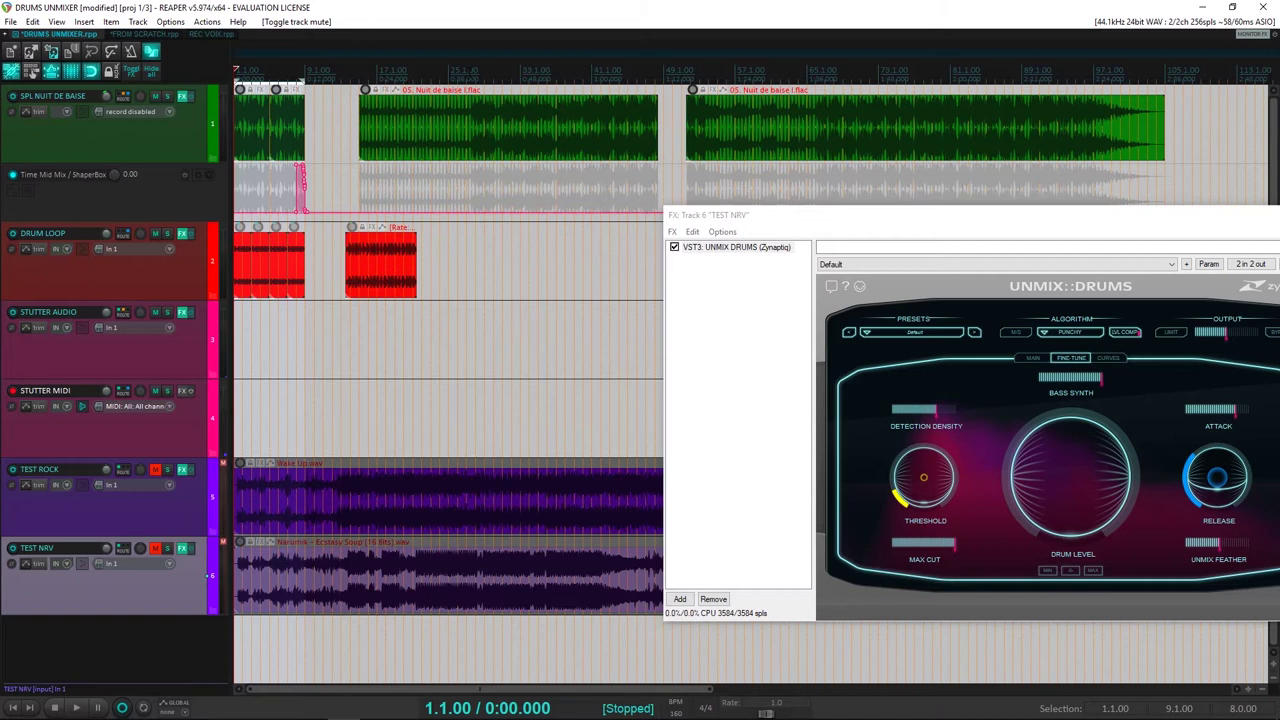
{"action": "left_click", "coordinate": [434, 190]}
{"action": "scroll", "coordinate": [739, 188], "scroll_direction": "up", "scroll_amount": 2}
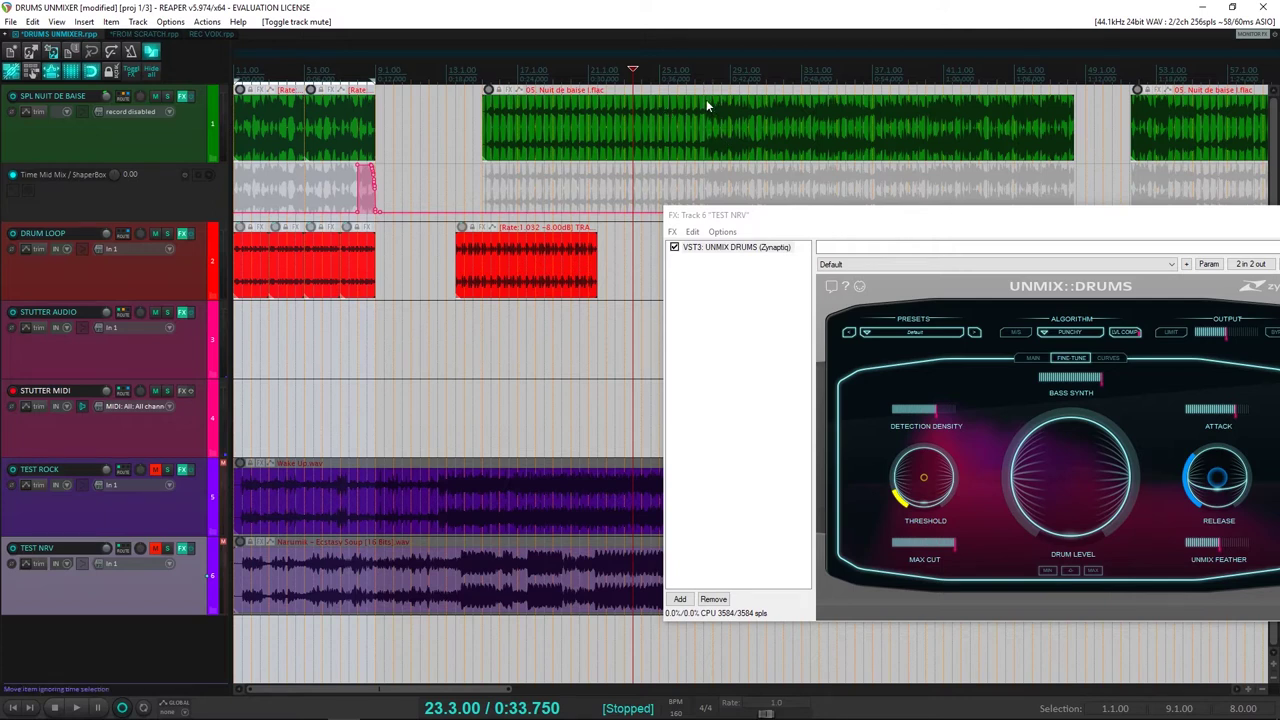
{"action": "key", "text": "space"}
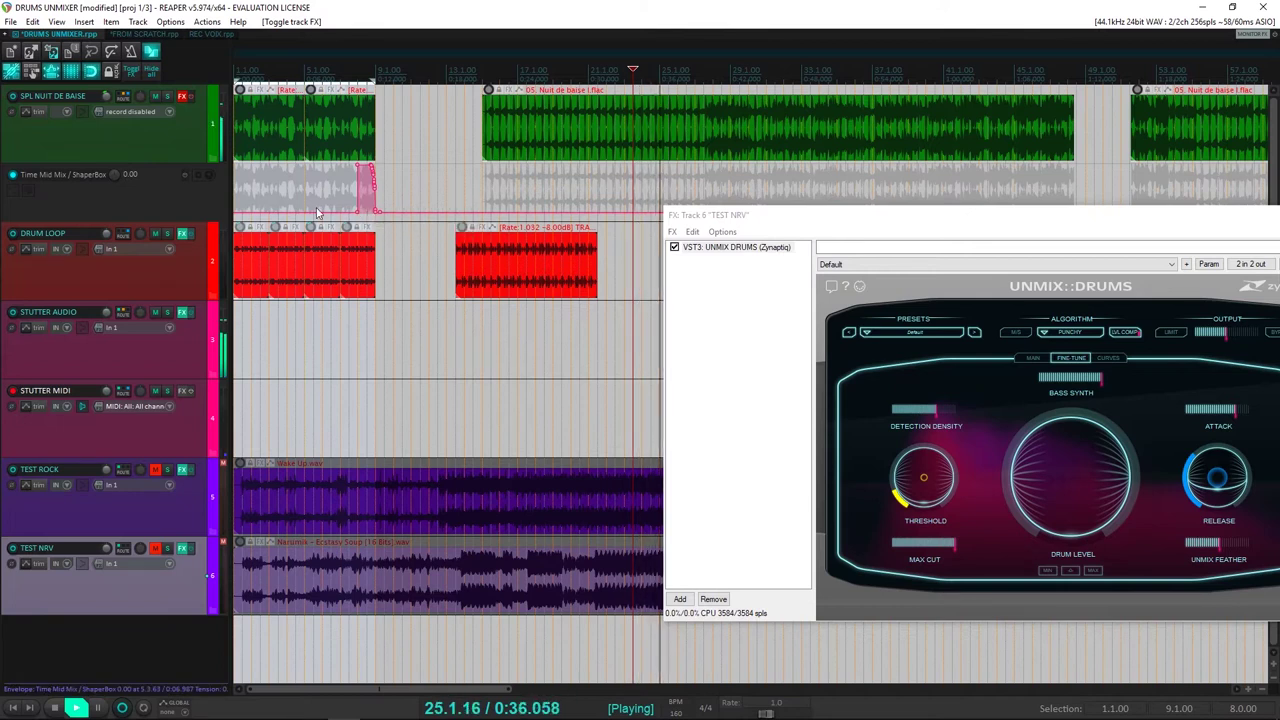
{"action": "key", "text": "space"}
Play the SPL NUIT DE BAISE track without its effects from 33.3.00.
{"action": "left_click", "coordinate": [810, 70]}
{"action": "key", "text": "space"}
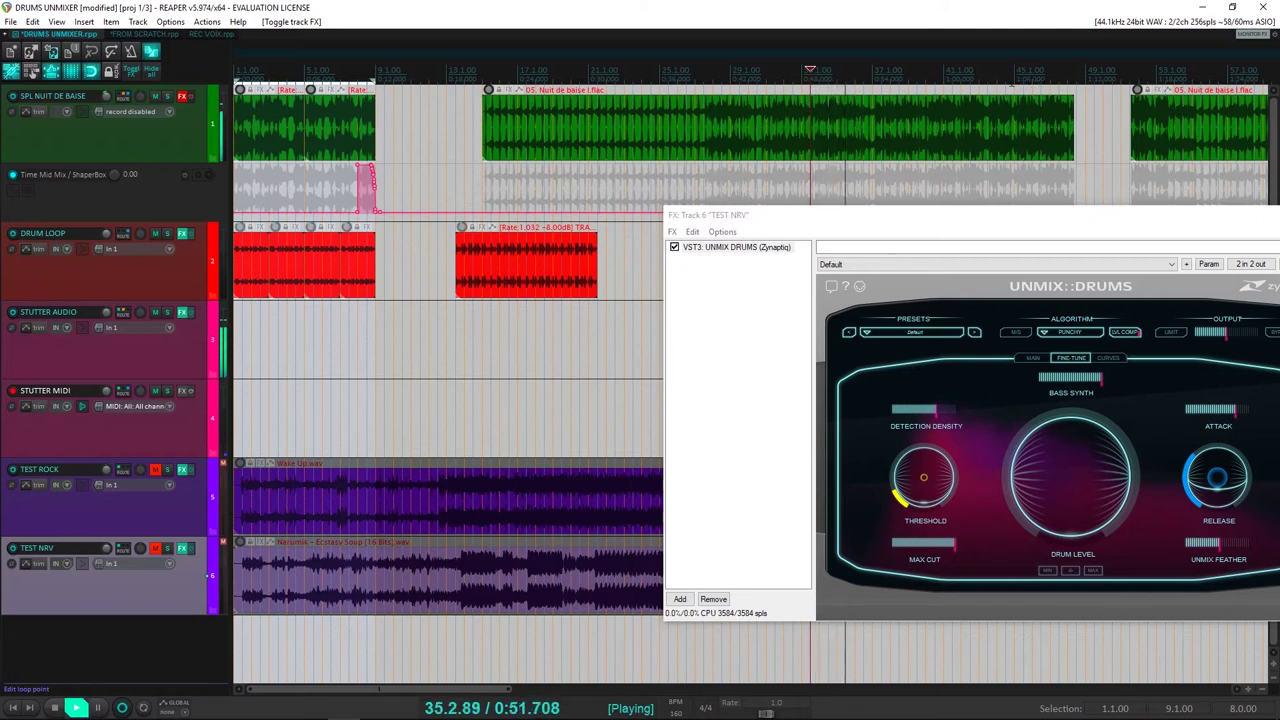
{"action": "key", "text": "space"}
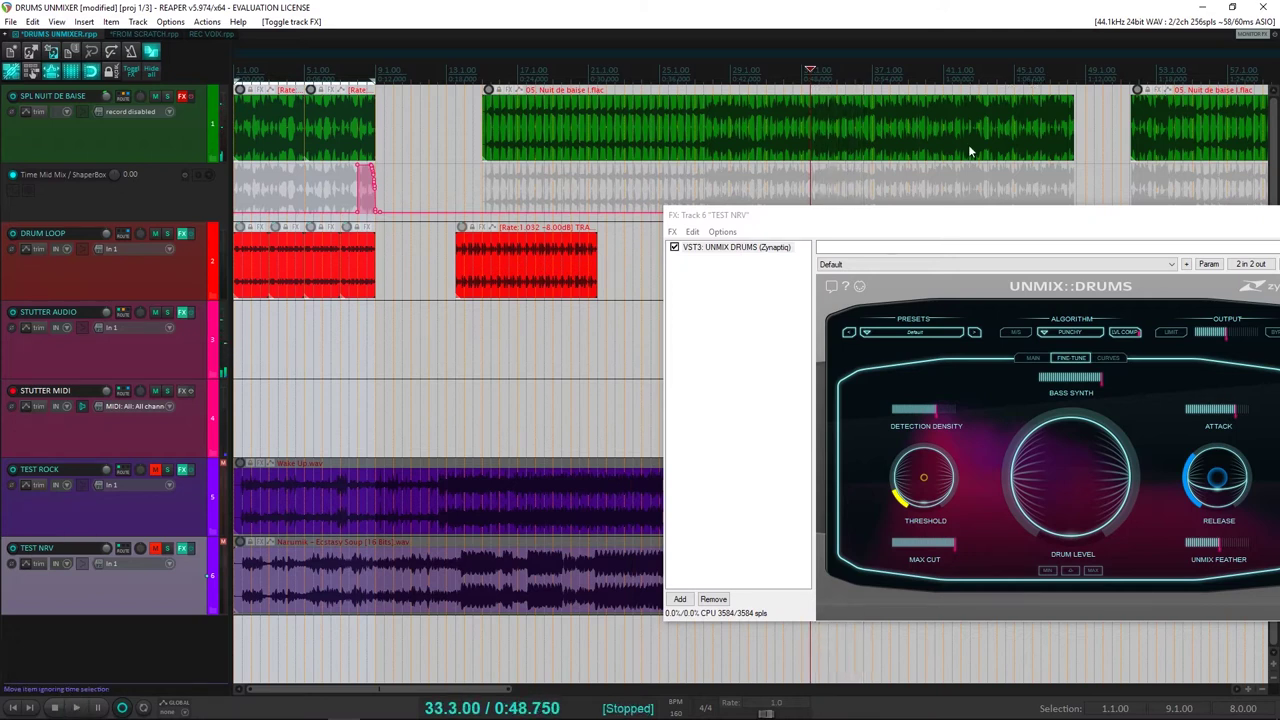
Play the end of the first long SPL NUIT DE BAISE clip from 45.3.00.
{"action": "key", "text": "minus"}
{"action": "key", "text": "equal"}
{"action": "key", "text": "equal"}
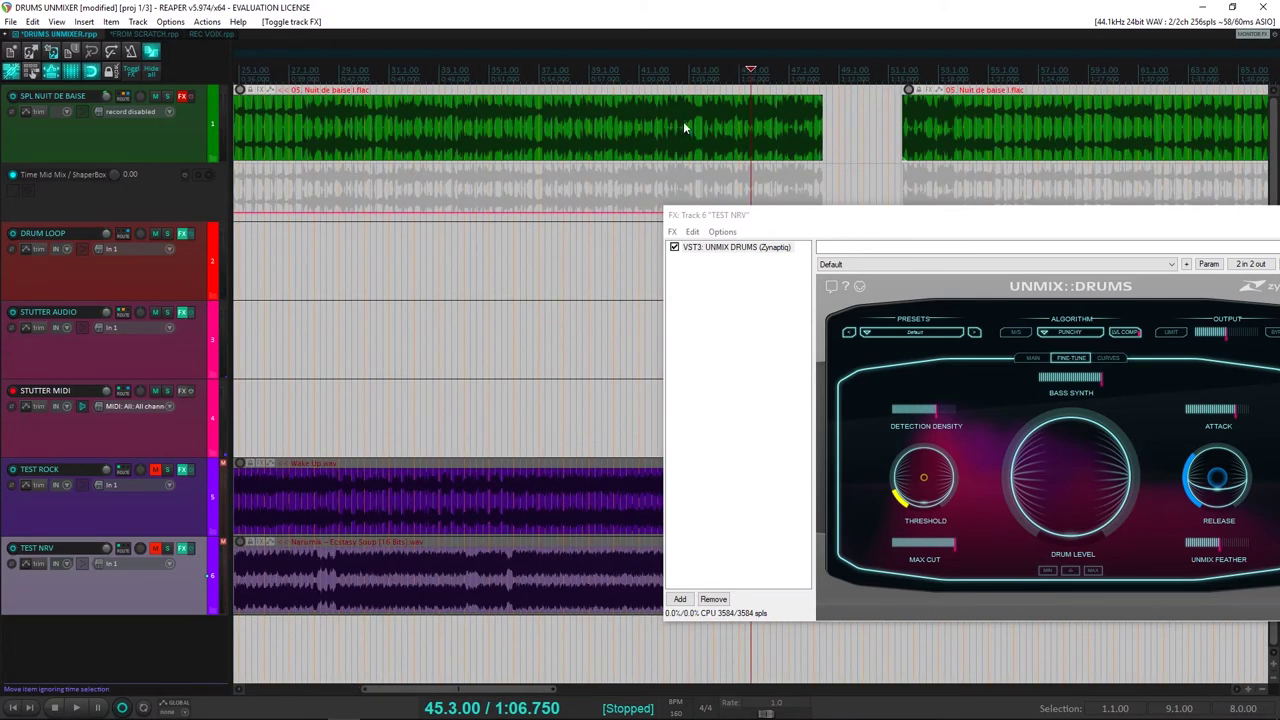
{"action": "key", "text": "space"}
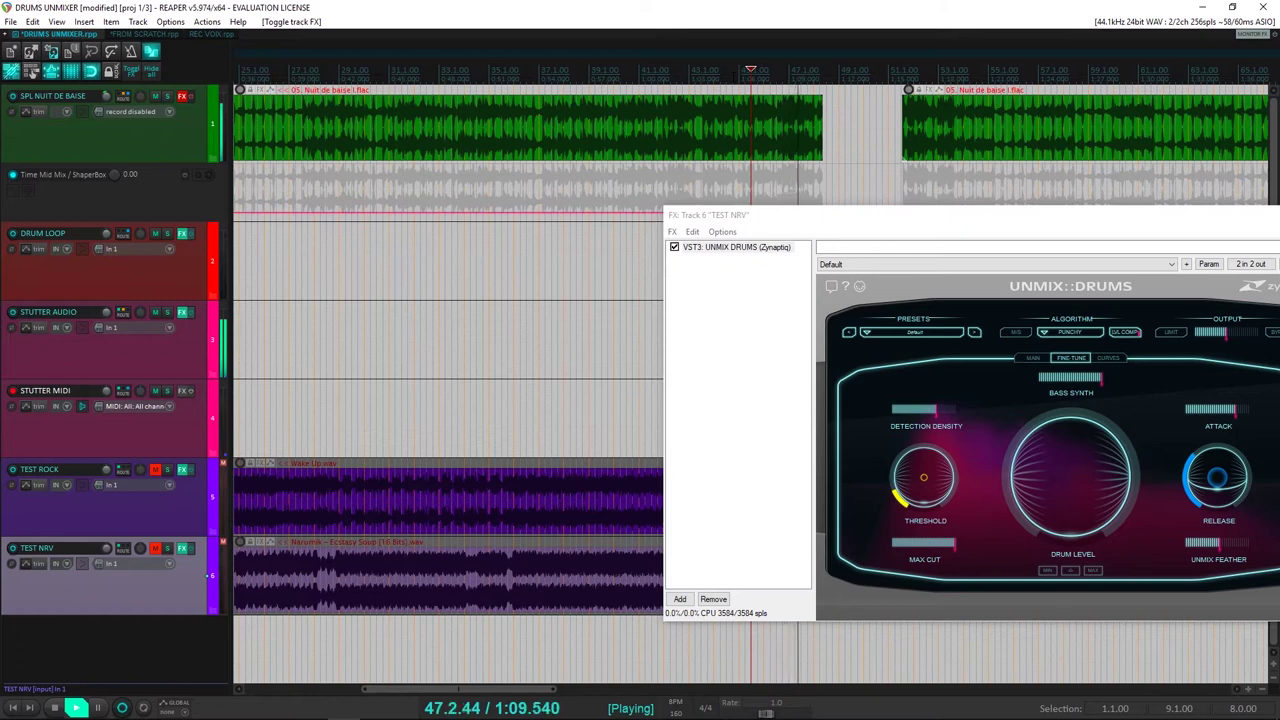
{"action": "key", "text": "space"}
Return the edit cursor to the project start and close the TEST NRV FX window.
{"action": "key", "text": "minus"}
{"action": "key", "text": "minus"}
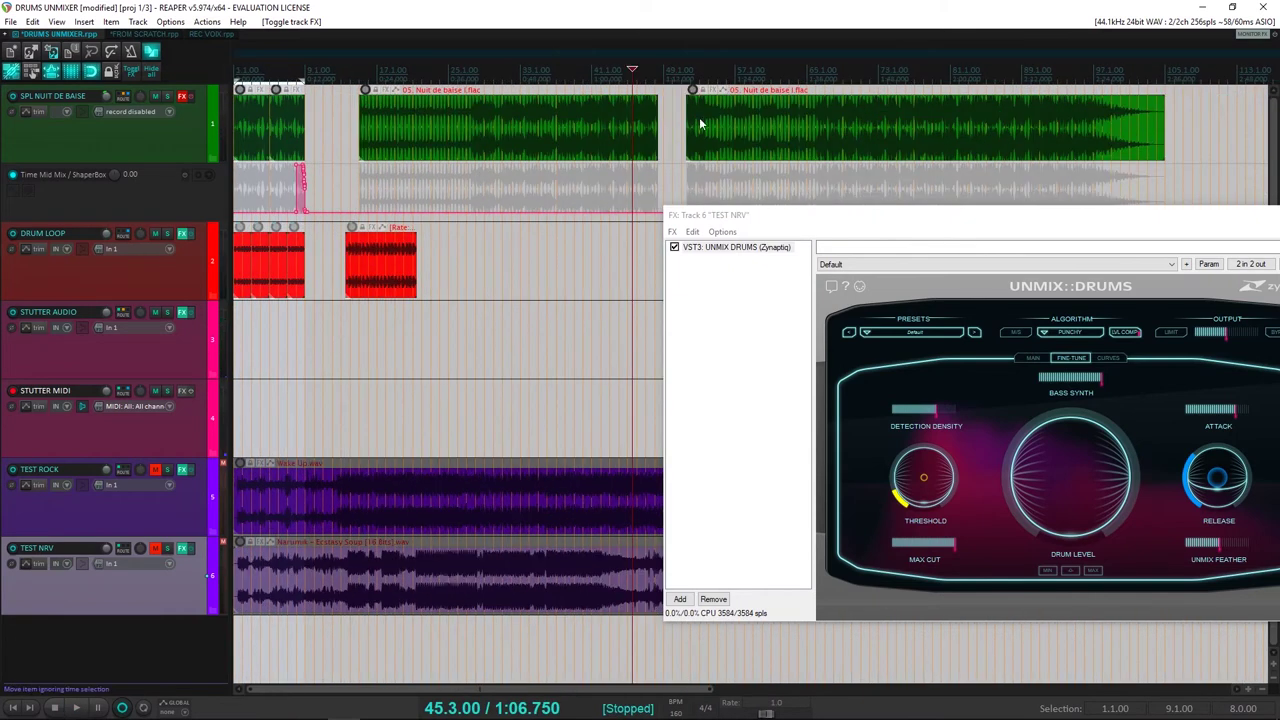
{"action": "key", "text": "Home"}
{"action": "key", "text": "plus"}
{"action": "key", "text": "plus"}
{"action": "key", "text": "plus"}
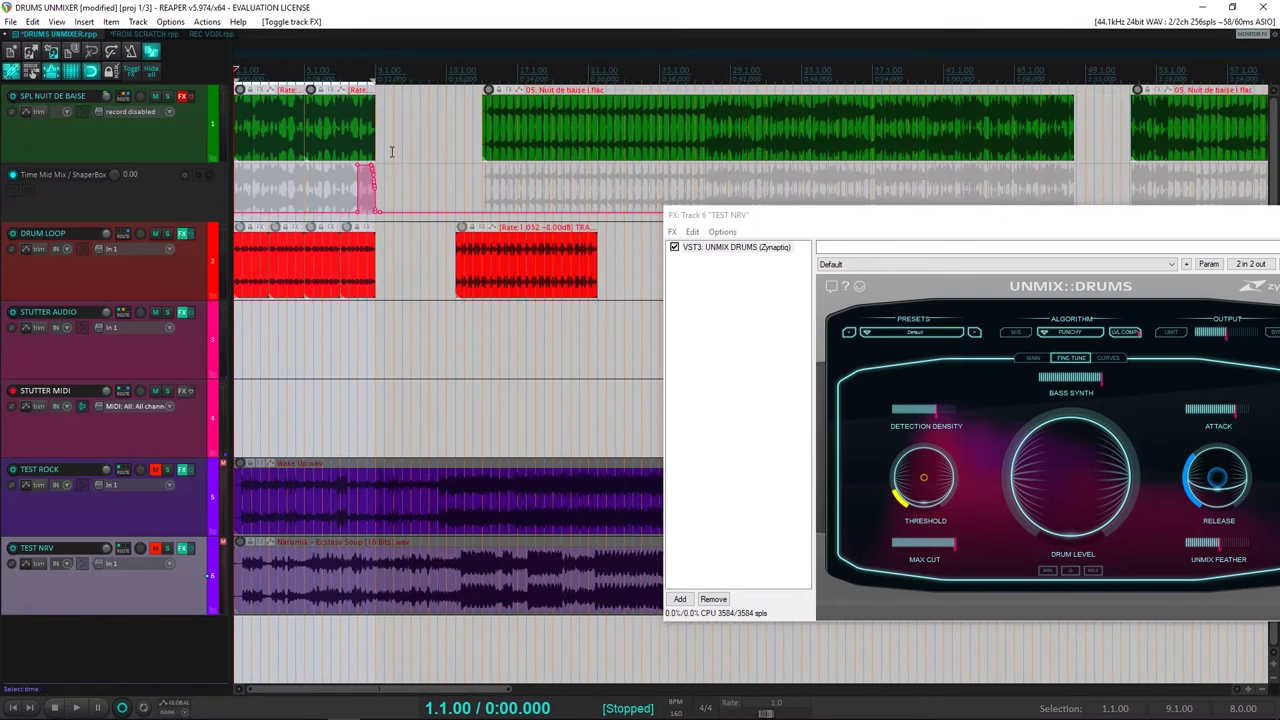
{"action": "key", "text": "minus"}
{"action": "left_click_drag", "start_coordinate": [870, 216], "coordinate": [805, 267]}
{"action": "scroll", "coordinate": [731, 138], "scroll_direction": "up", "scroll_amount": 3}
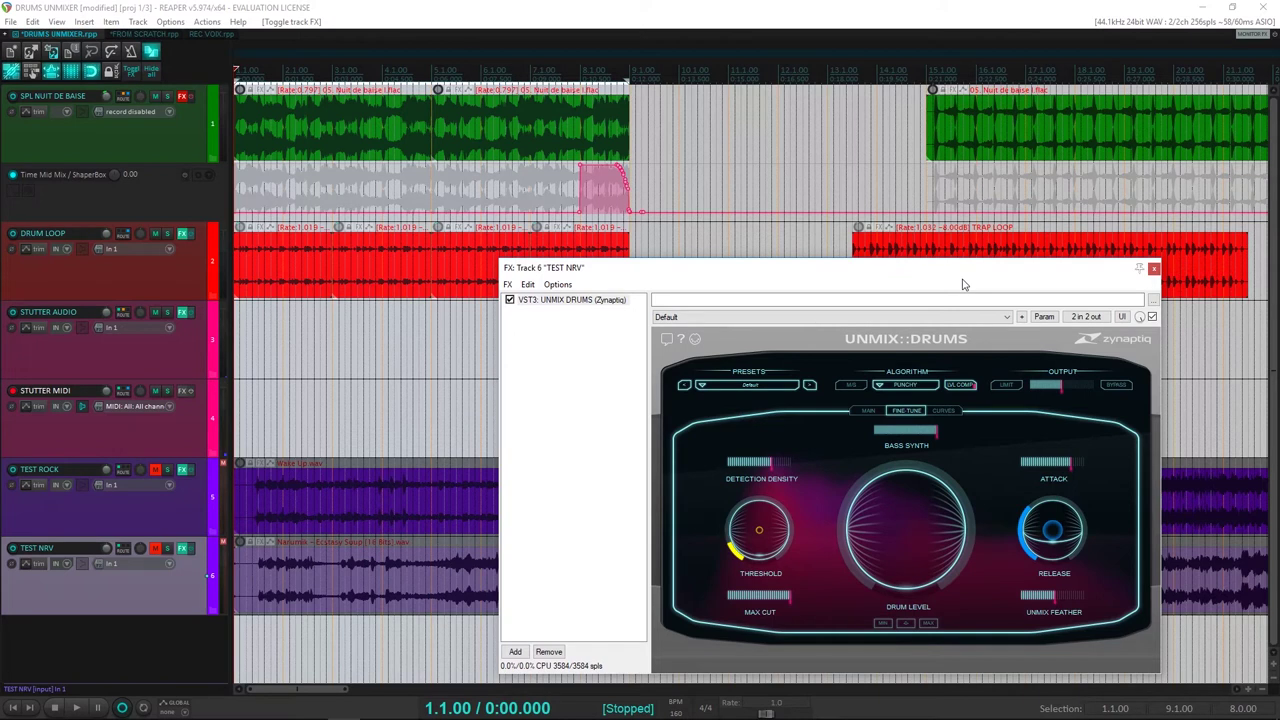
{"action": "left_click", "coordinate": [1153, 270]}
{"action": "scroll", "coordinate": [638, 178], "scroll_direction": "down", "scroll_amount": 5}
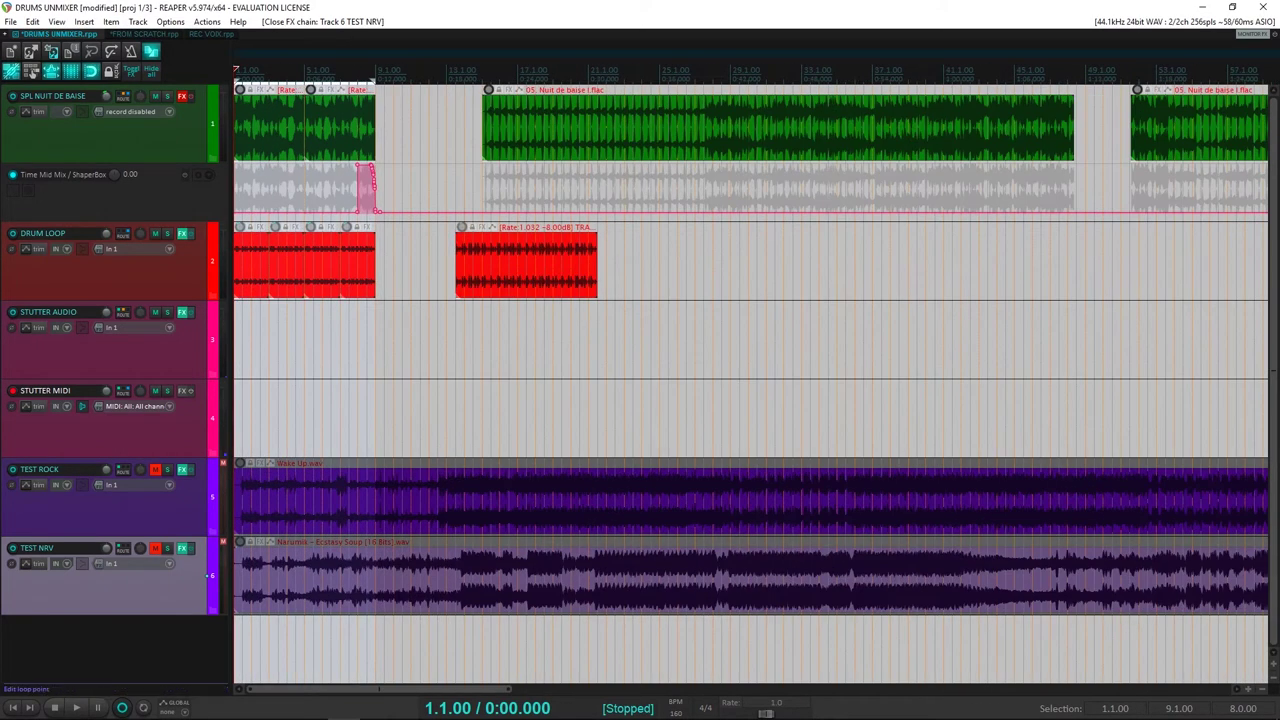
Mute the DRUM LOOP track and play the SPL NUIT DE BAISE clips from the project start.
{"action": "scroll", "coordinate": [448, 300], "scroll_direction": "up", "scroll_amount": 5}
{"action": "key", "text": "F5"}
{"action": "key", "text": "space"}
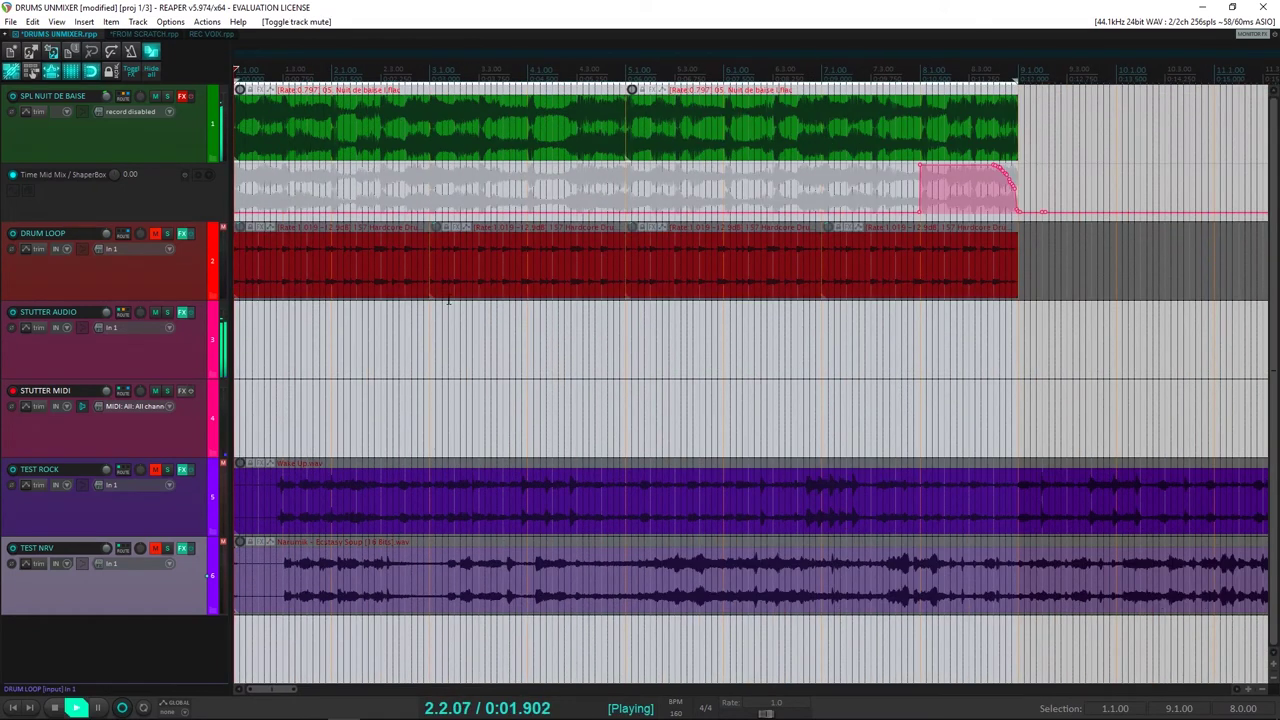
{"action": "scroll", "coordinate": [448, 300], "scroll_direction": "down", "scroll_amount": 3}
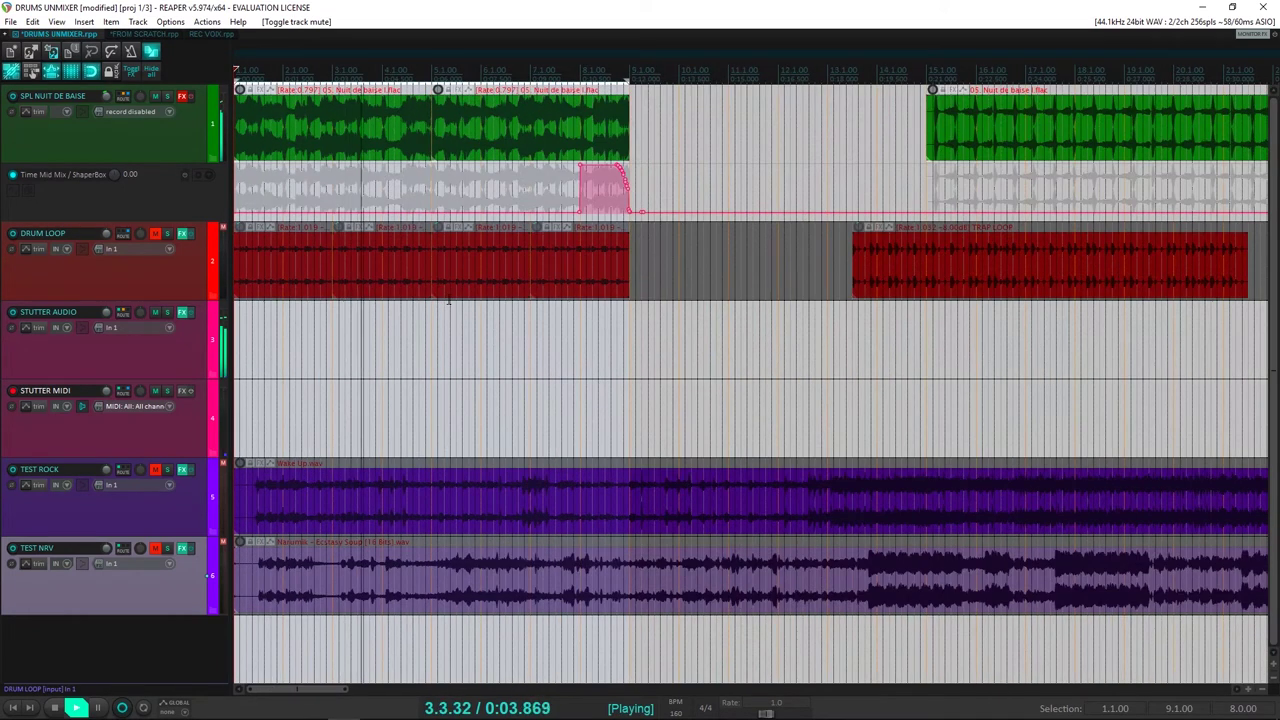
{"action": "key", "text": "space"}
{"action": "scroll", "coordinate": [825, 135], "scroll_direction": "down", "scroll_amount": 4}
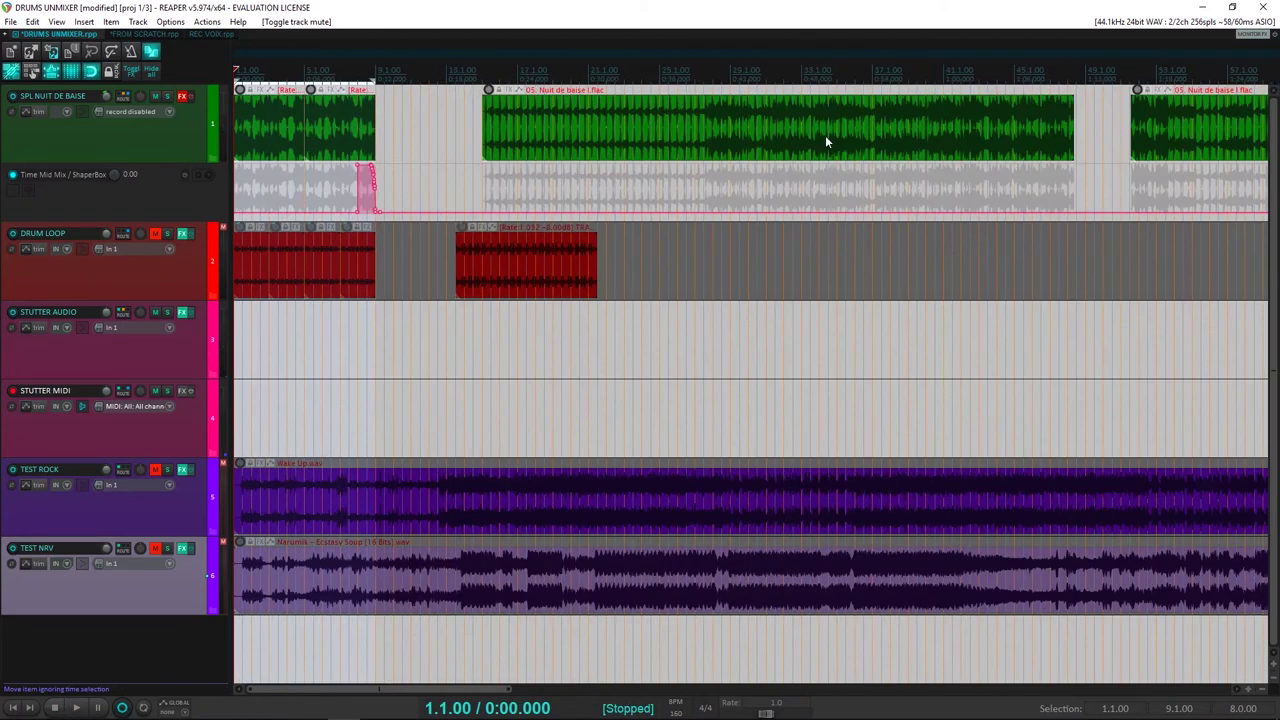
Try splitting the first long SPL NUIT DE BAISE clip at 47.1.00 and moving its end piece to 48.1.00, and undo the edits.
{"action": "left_click", "coordinate": [1057, 97]}
{"action": "scroll", "coordinate": [1057, 97], "scroll_direction": "up", "scroll_amount": 5}
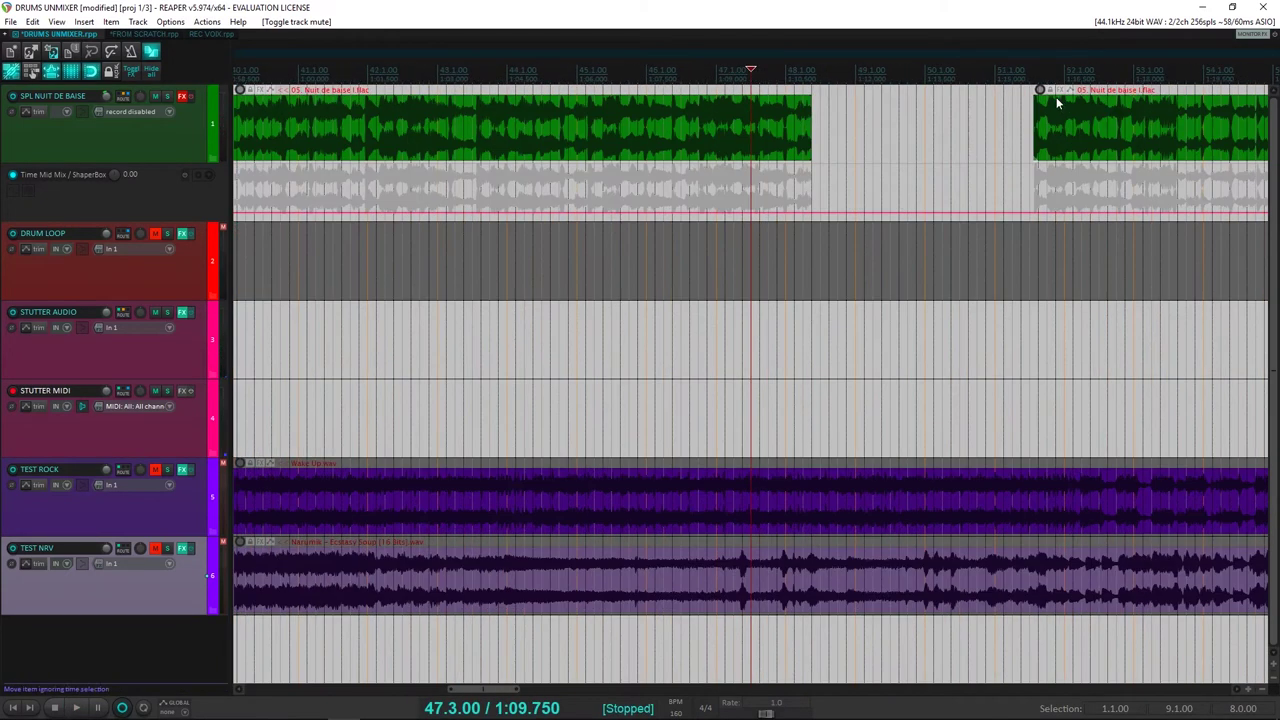
{"action": "left_click", "coordinate": [723, 120]}
{"action": "left_click", "coordinate": [719, 123]}
{"action": "key", "text": "s"}
{"action": "left_click_drag", "start_coordinate": [767, 142], "coordinate": [840, 136]}
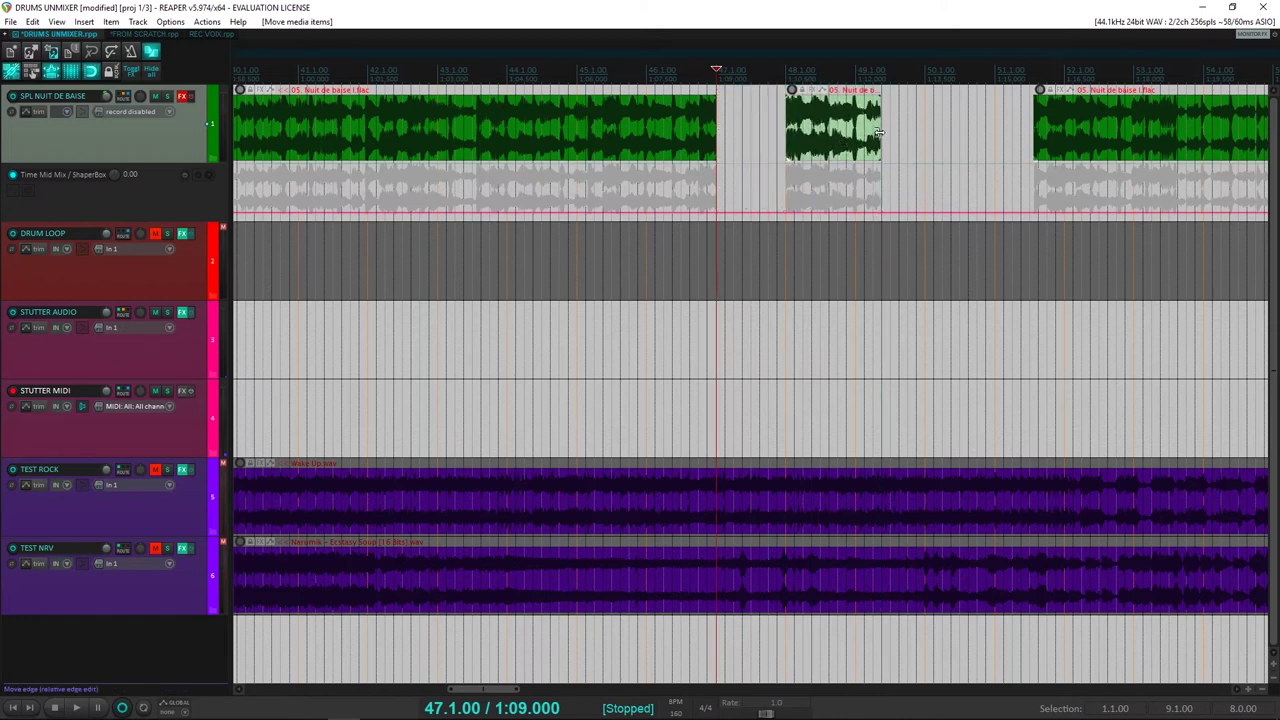
{"action": "left_click_drag", "start_coordinate": [880, 131], "coordinate": [873, 162]}
{"action": "key", "text": "ctrl+z"}
{"action": "key", "text": "ctrl+z"}
{"action": "scroll", "coordinate": [868, 164], "scroll_direction": "down", "scroll_amount": 3}
{"action": "left_click", "coordinate": [864, 163]}
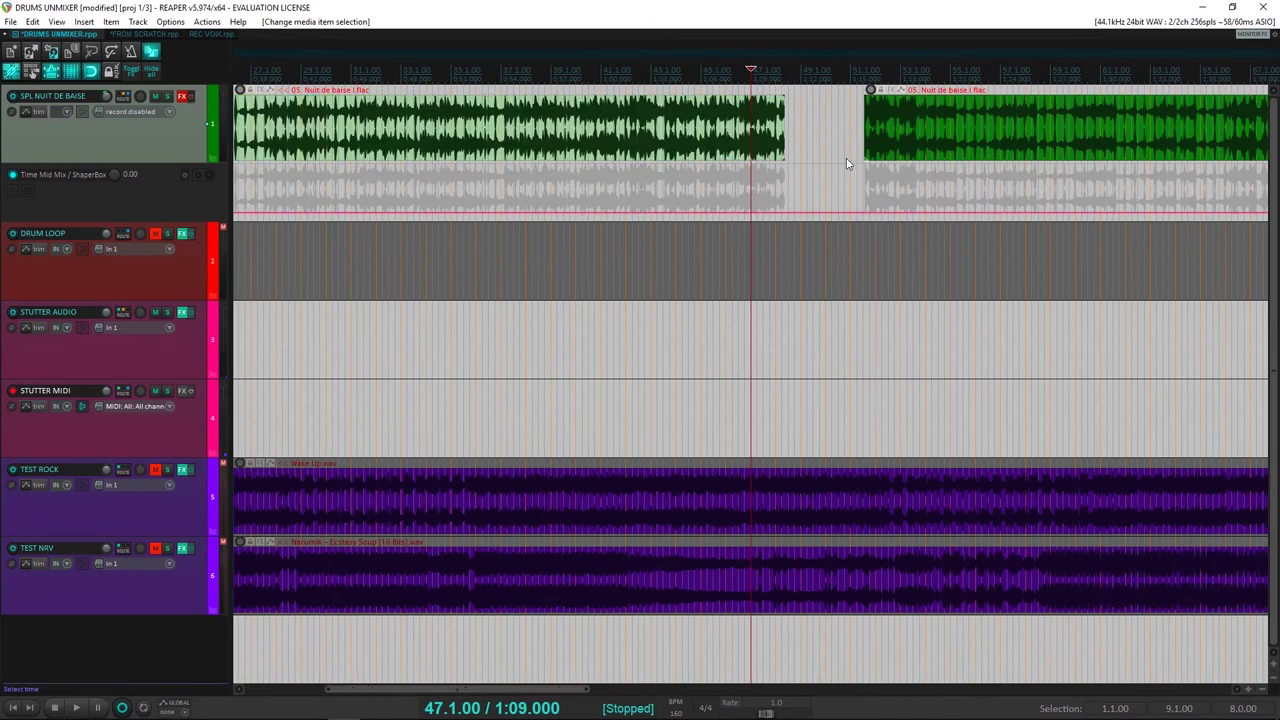
Open the SPL NUIT DE BAISE FX chain, disable every effect except UNMIX DRUMS and take the chain out of bypass.
{"action": "key", "text": "Home"}
{"action": "scroll", "coordinate": [553, 148], "scroll_direction": "up", "scroll_amount": 3}
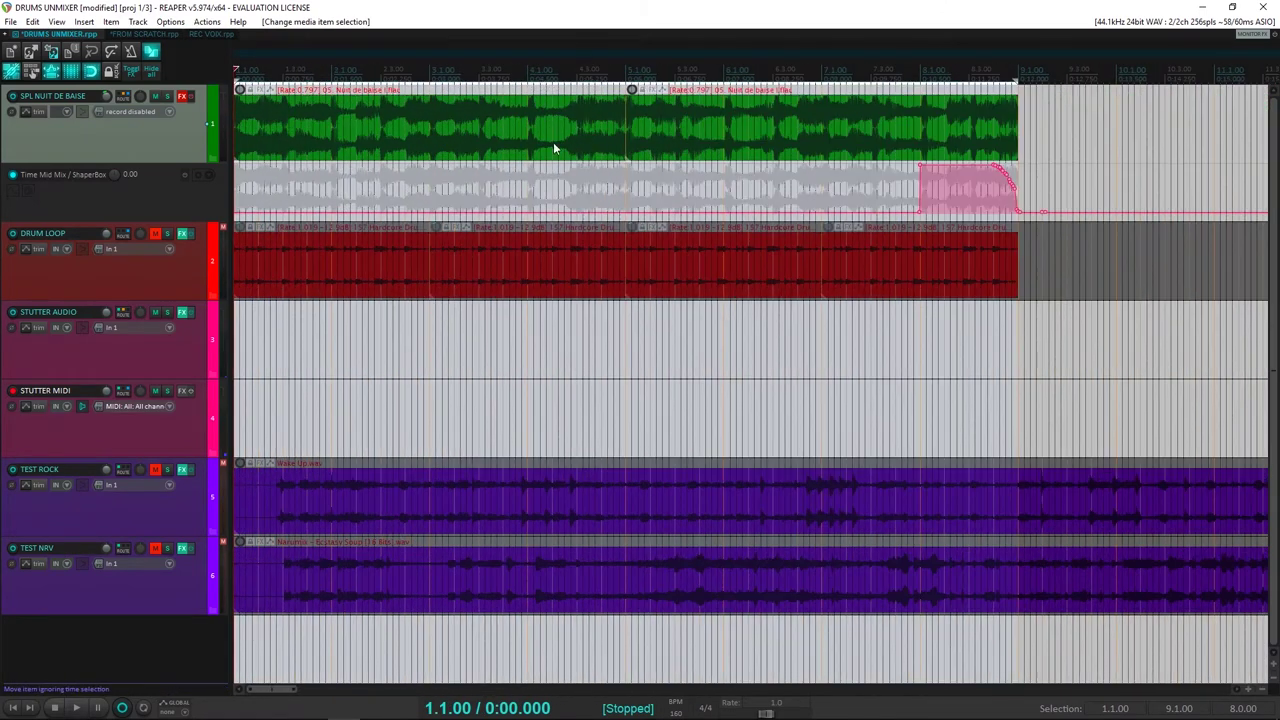
{"action": "left_click", "coordinate": [182, 98]}
{"action": "left_click", "coordinate": [203, 338]}
{"action": "left_click_drag", "start_coordinate": [203, 338], "coordinate": [175, 283]}
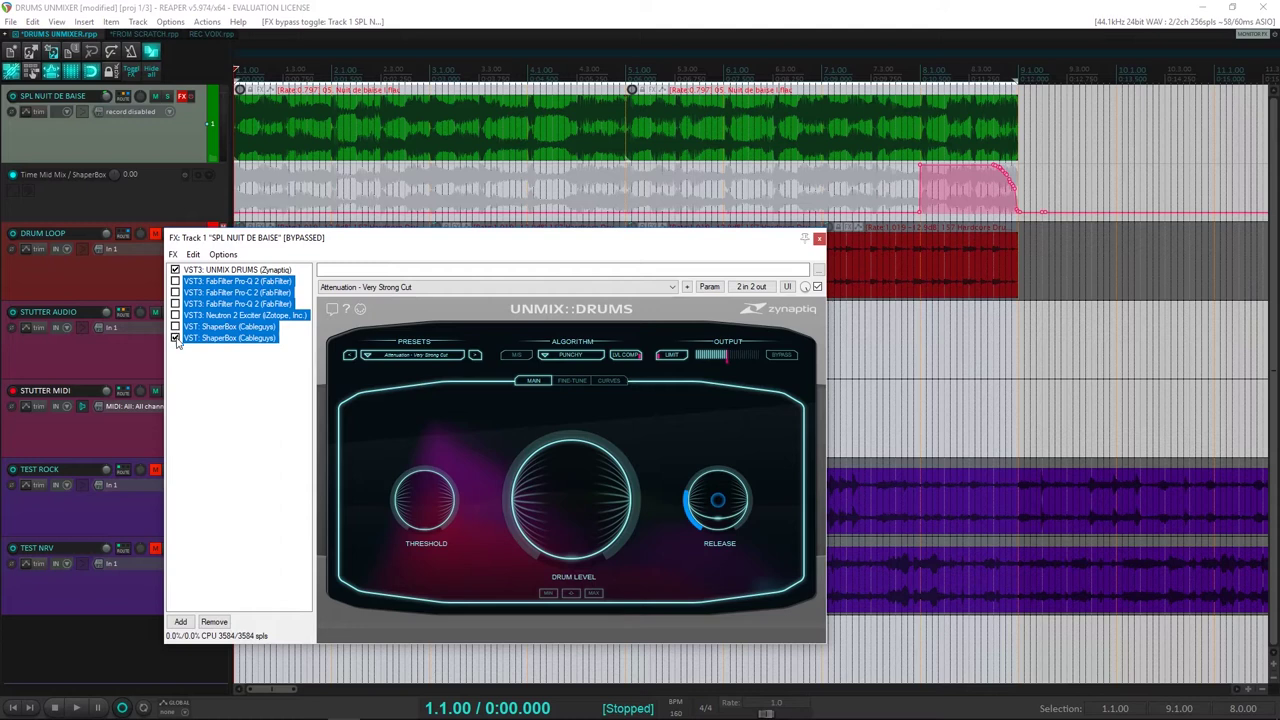
{"action": "left_click", "coordinate": [185, 97], "text": "ctrl"}
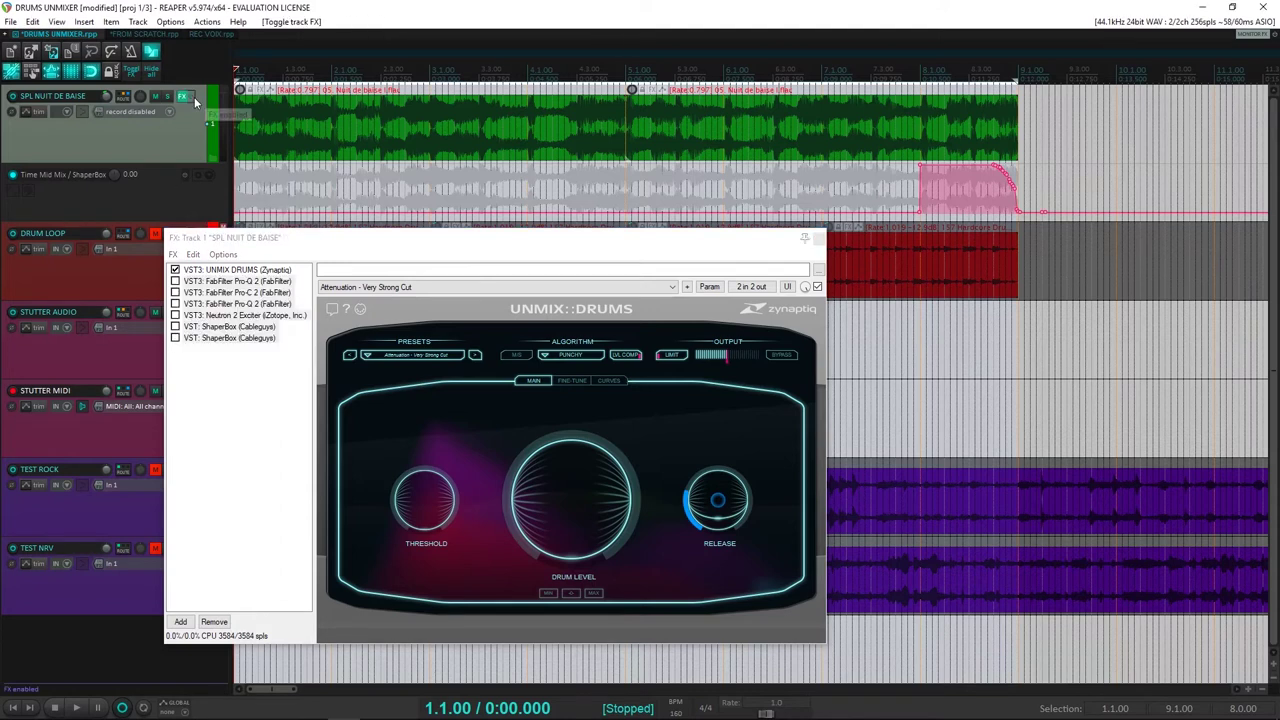
{"action": "left_click_drag", "start_coordinate": [292, 241], "coordinate": [597, 231]}
{"action": "left_click", "coordinate": [562, 260]}
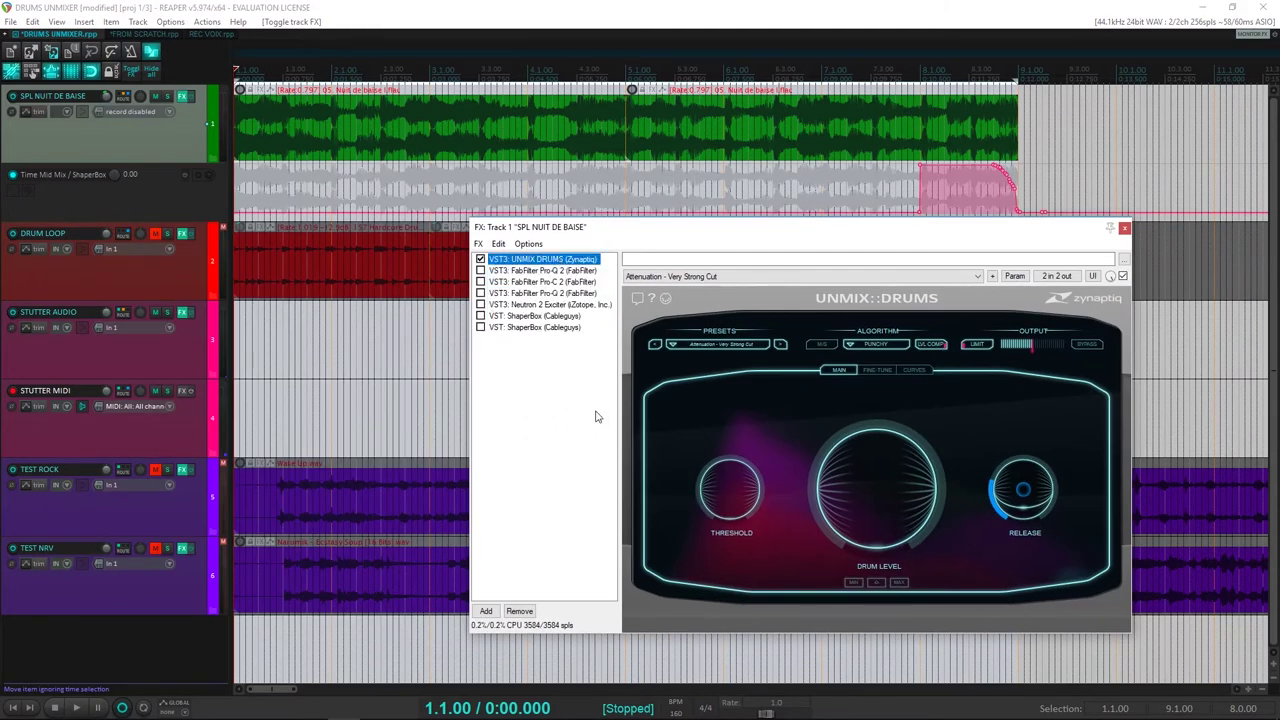
Bypass UNMIX DRUMS and play the original SPL NUIT DE BAISE sample from the project start.
{"action": "left_click", "coordinate": [405, 120]}
{"action": "scroll", "coordinate": [405, 120], "scroll_direction": "down", "scroll_amount": 3}
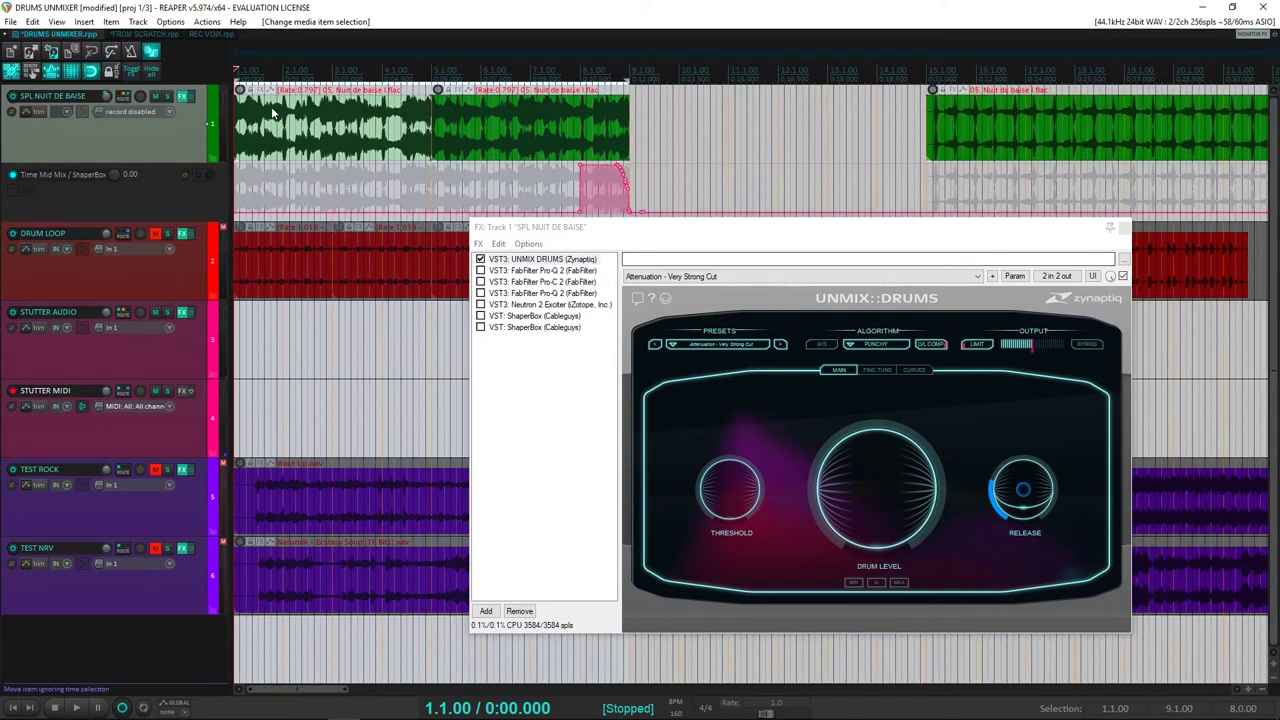
{"action": "left_click", "coordinate": [480, 260]}
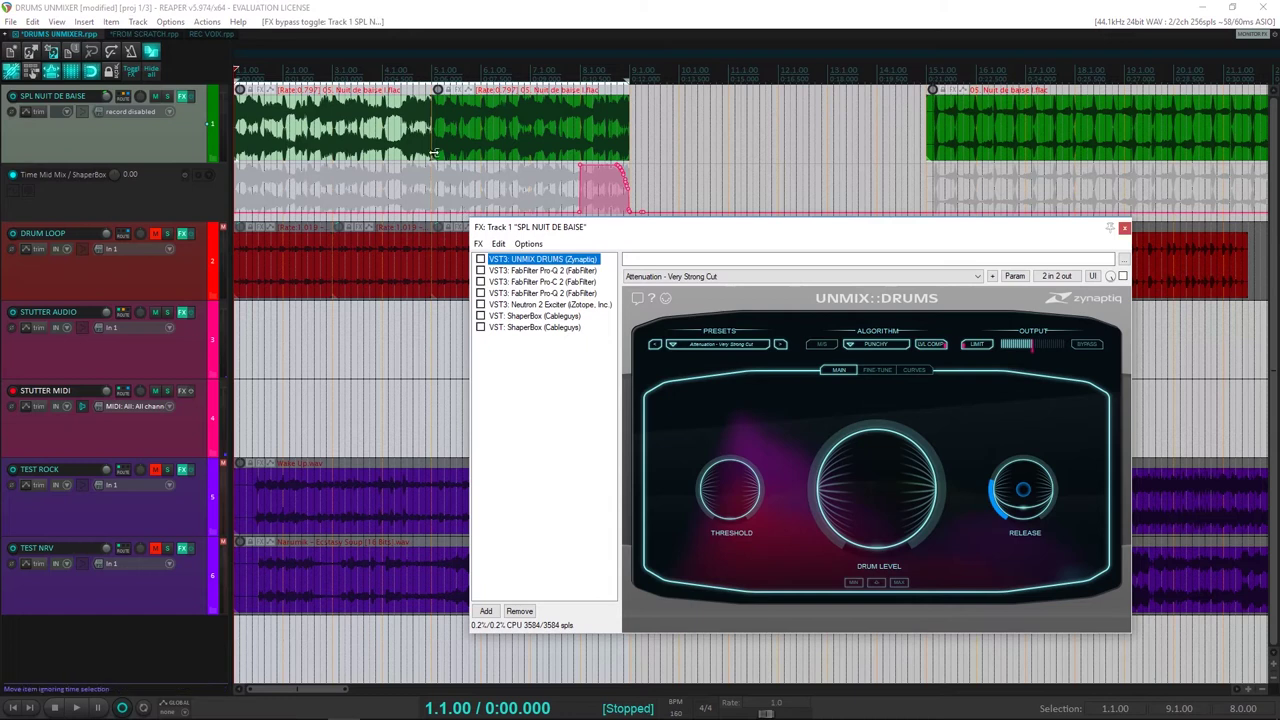
{"action": "key", "text": "space"}
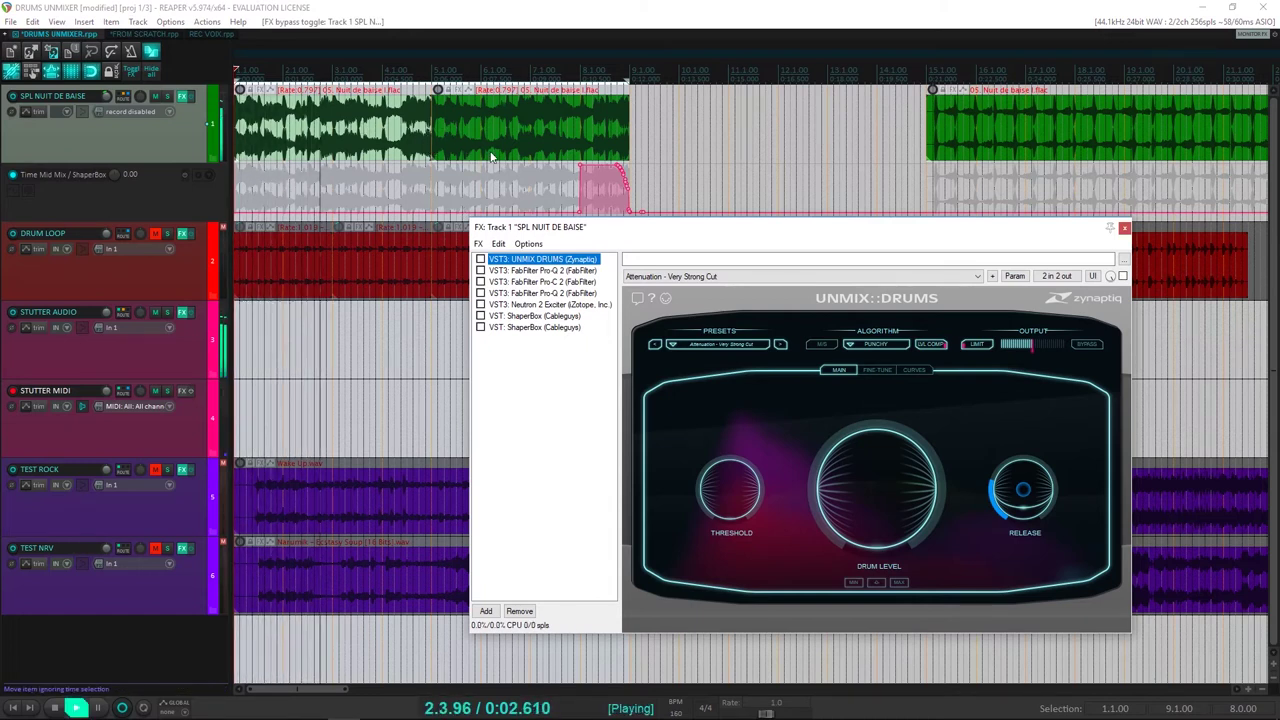
{"action": "key", "text": "space"}
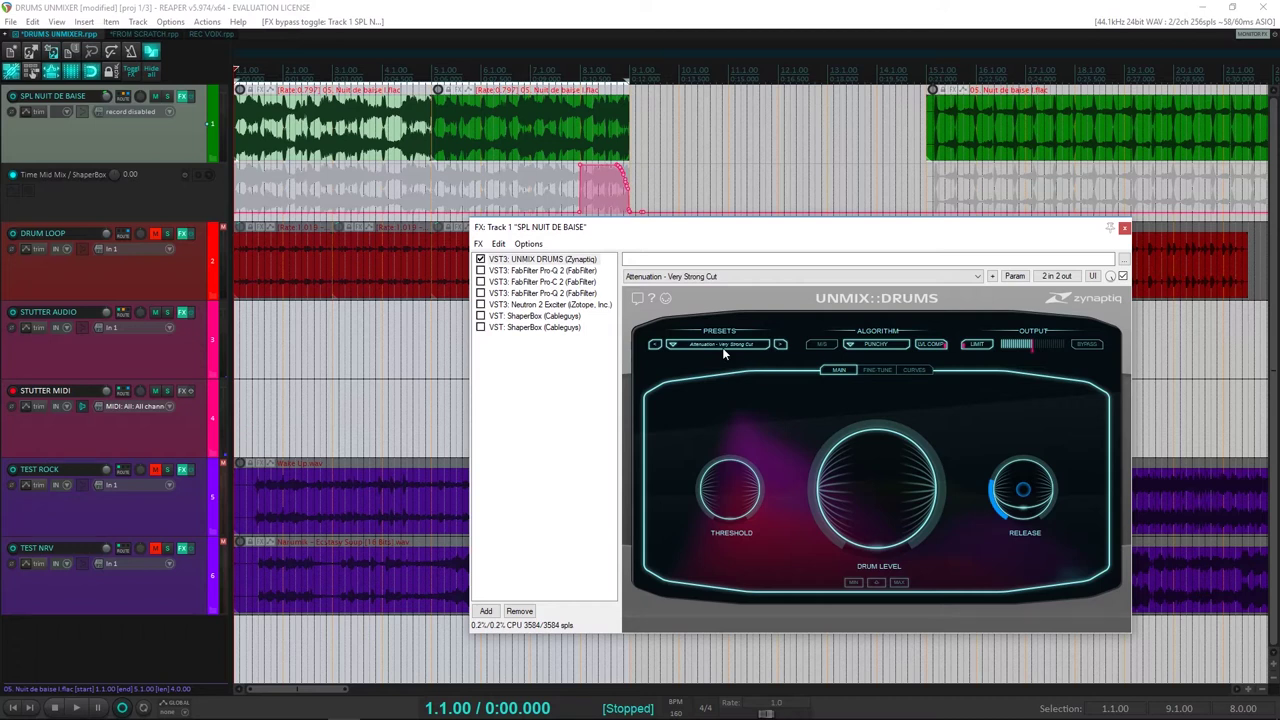
Examine the Fine-Tune controls of UNMIX DRUMS and return to its Main page.
{"action": "left_click", "coordinate": [879, 371]}
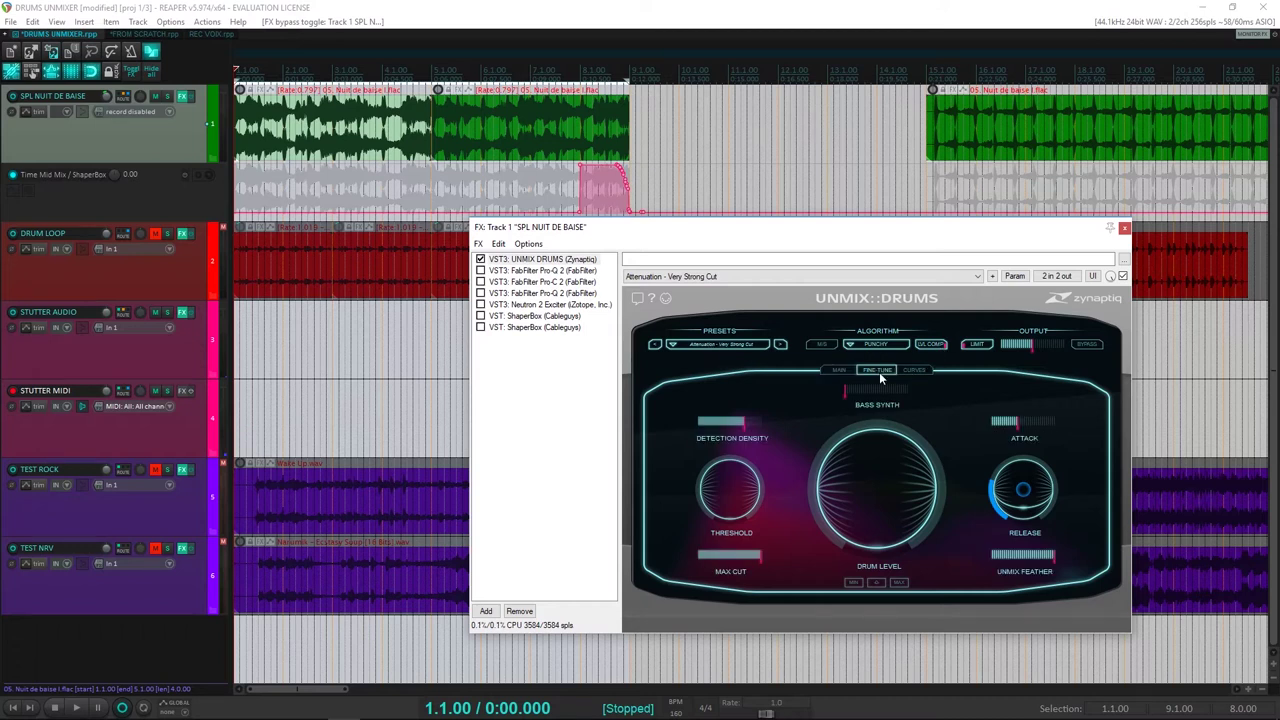
{"action": "left_click", "coordinate": [901, 368]}
{"action": "left_click", "coordinate": [879, 371]}
{"action": "left_click", "coordinate": [835, 368]}
{"action": "left_click", "coordinate": [877, 370]}
{"action": "left_click", "coordinate": [838, 370]}
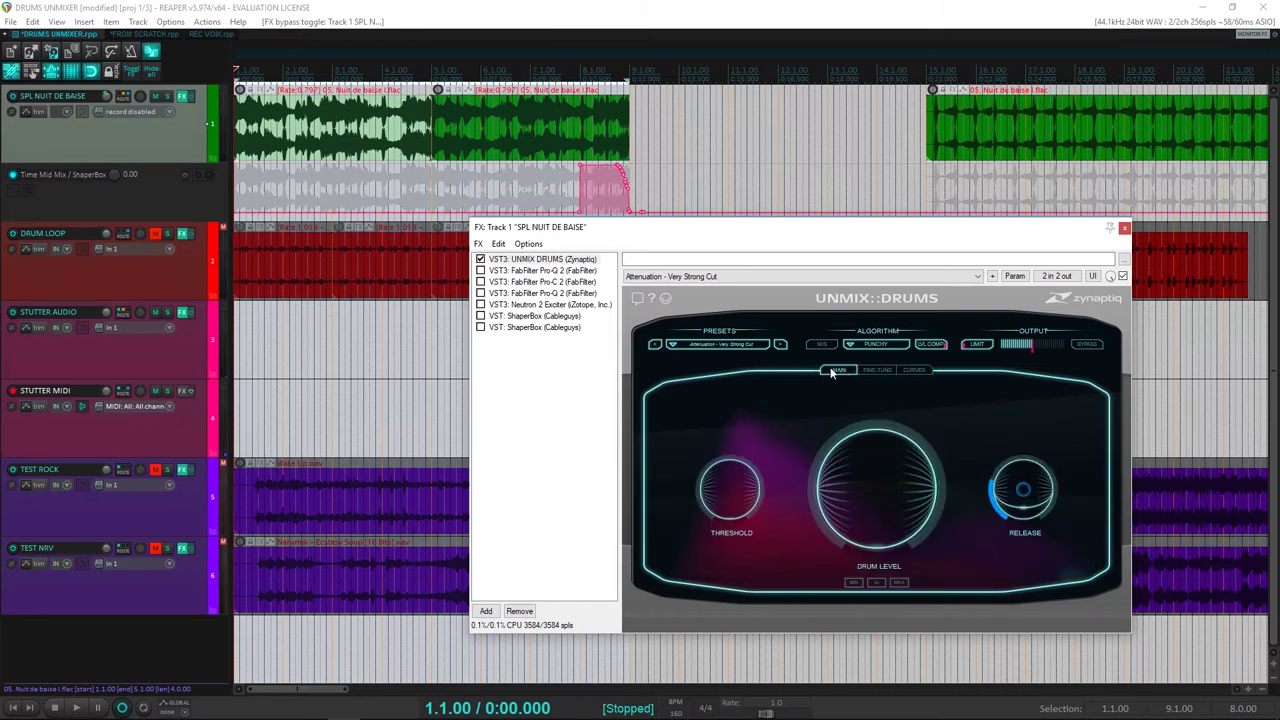
Play the SPL NUIT DE BAISE sample from the project start with only UNMIX DRUMS active.
{"action": "key", "text": "space"}
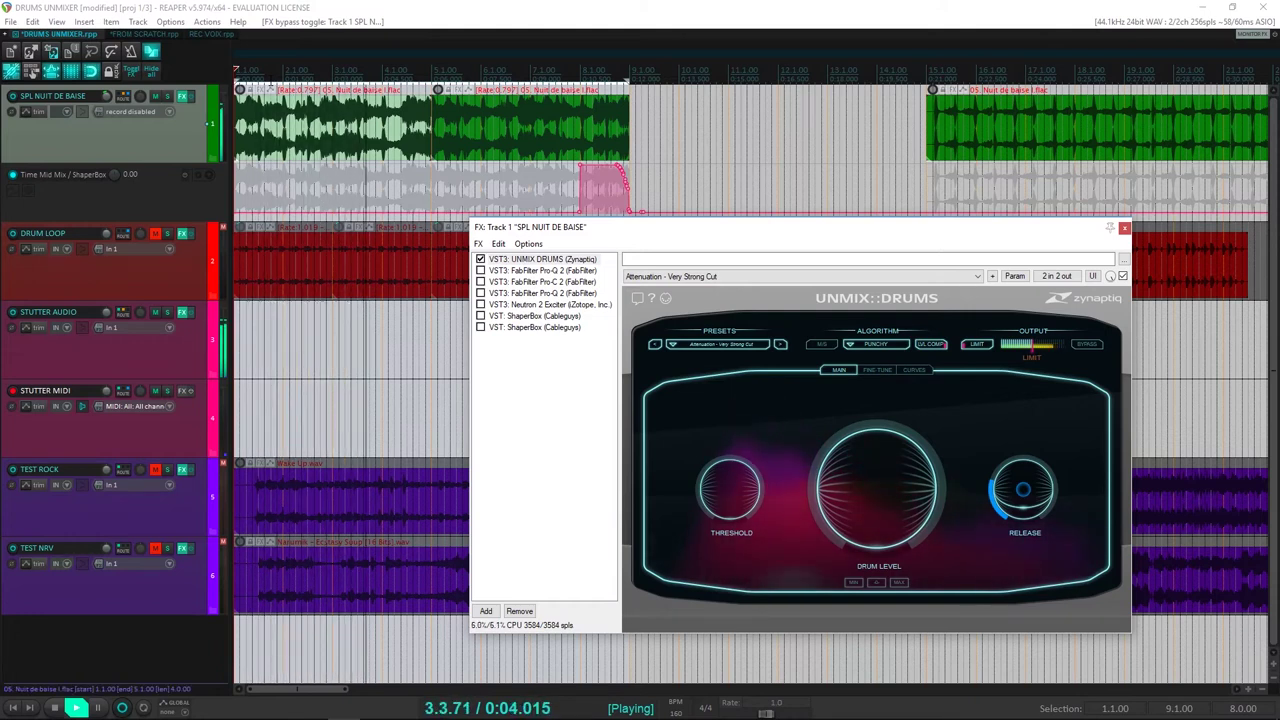
{"action": "key", "text": "space"}
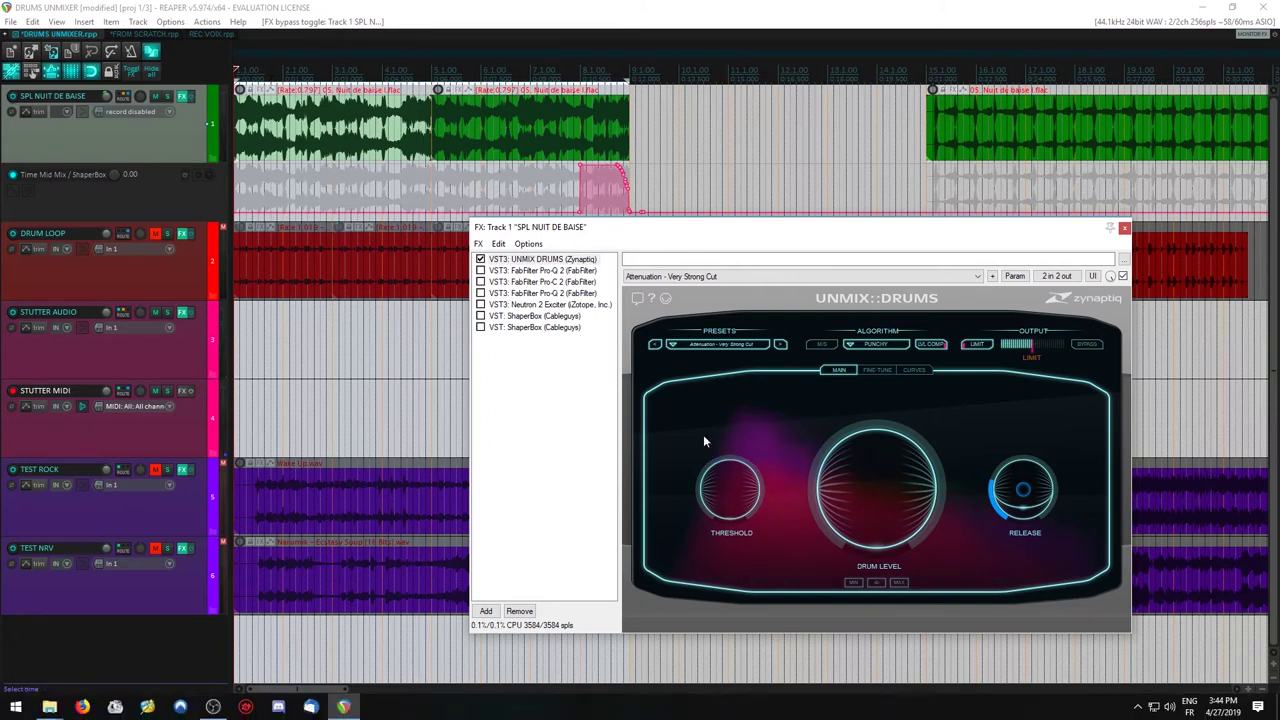
{"action": "left_click_drag", "start_coordinate": [636, 238], "coordinate": [632, 241]}
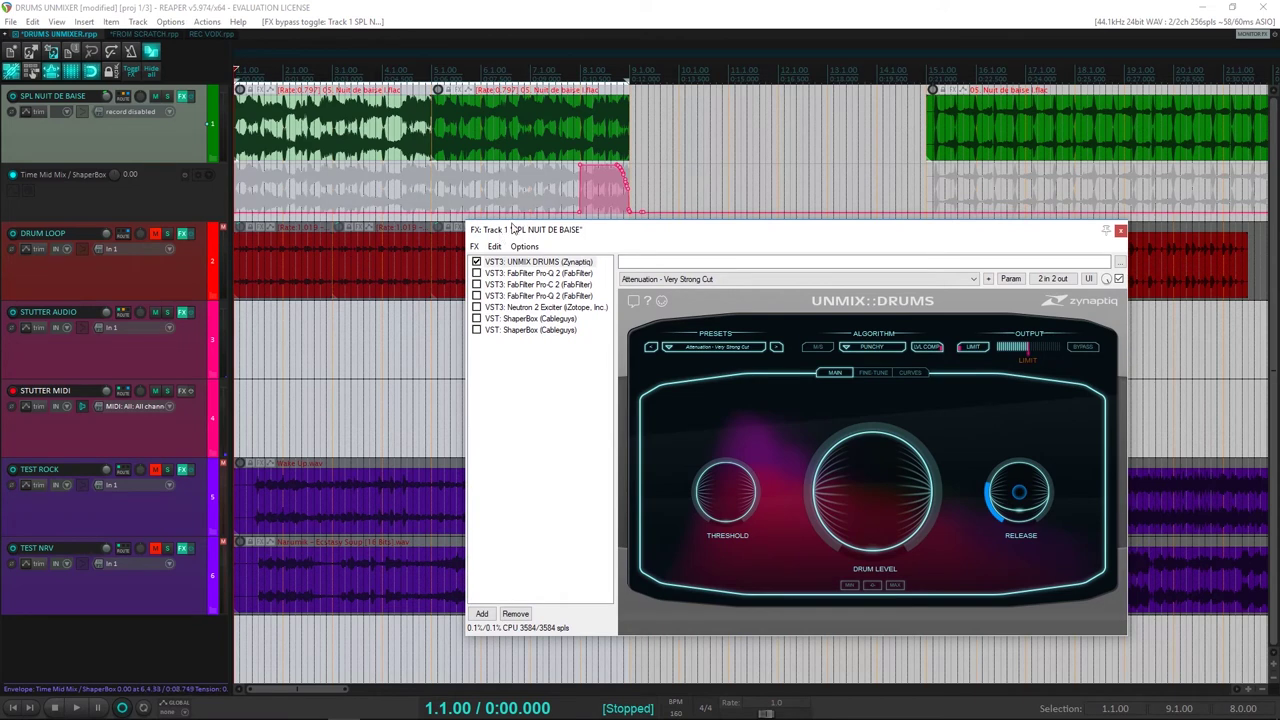
Enable the first FabFilter Pro-Q 2 after UNMIX DRUMS and play the sample from the project start.
{"action": "left_click", "coordinate": [556, 273]}
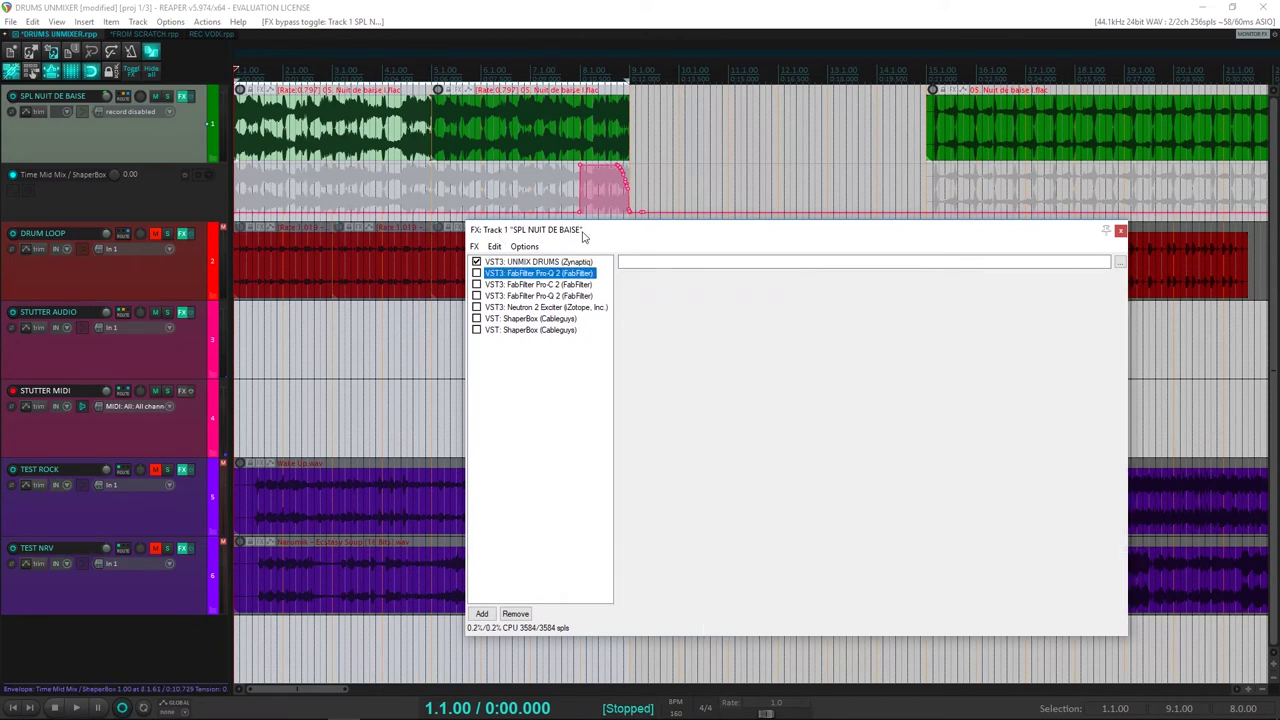
{"action": "left_click_drag", "start_coordinate": [584, 235], "coordinate": [518, 186]}
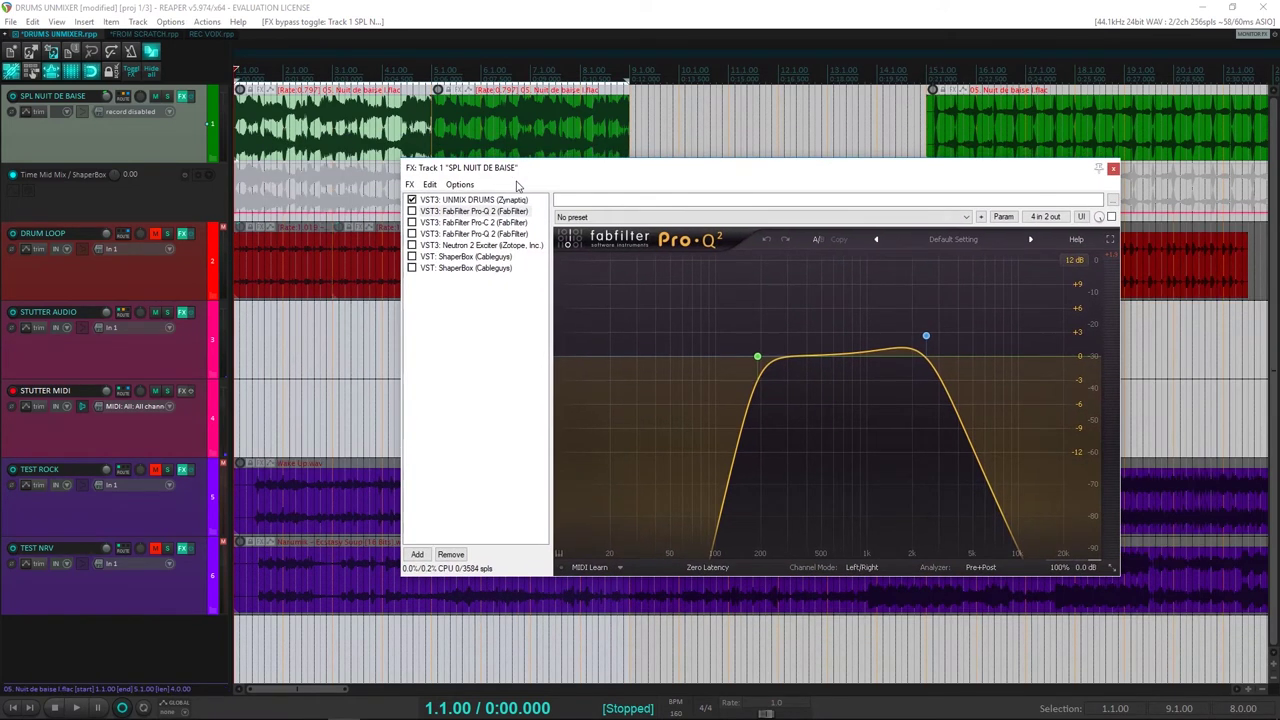
{"action": "left_click", "coordinate": [412, 212]}
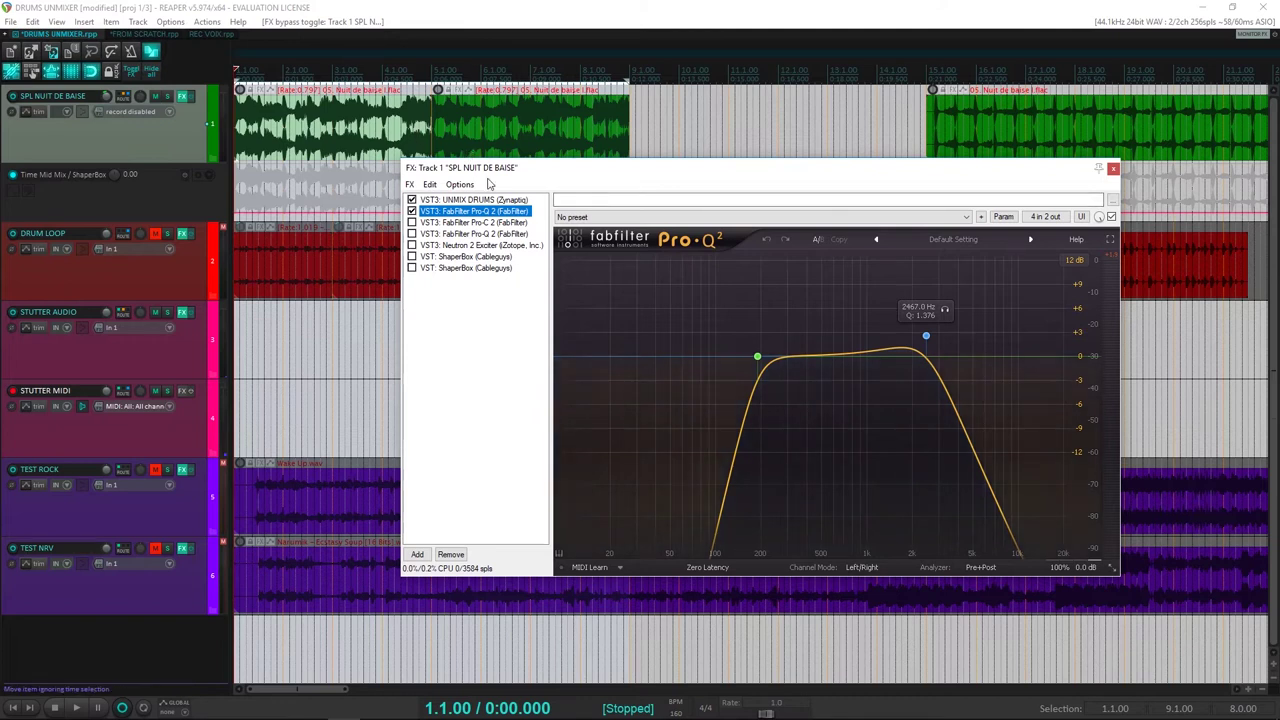
{"action": "left_click_drag", "start_coordinate": [487, 169], "coordinate": [495, 222]}
{"action": "key", "text": "space"}
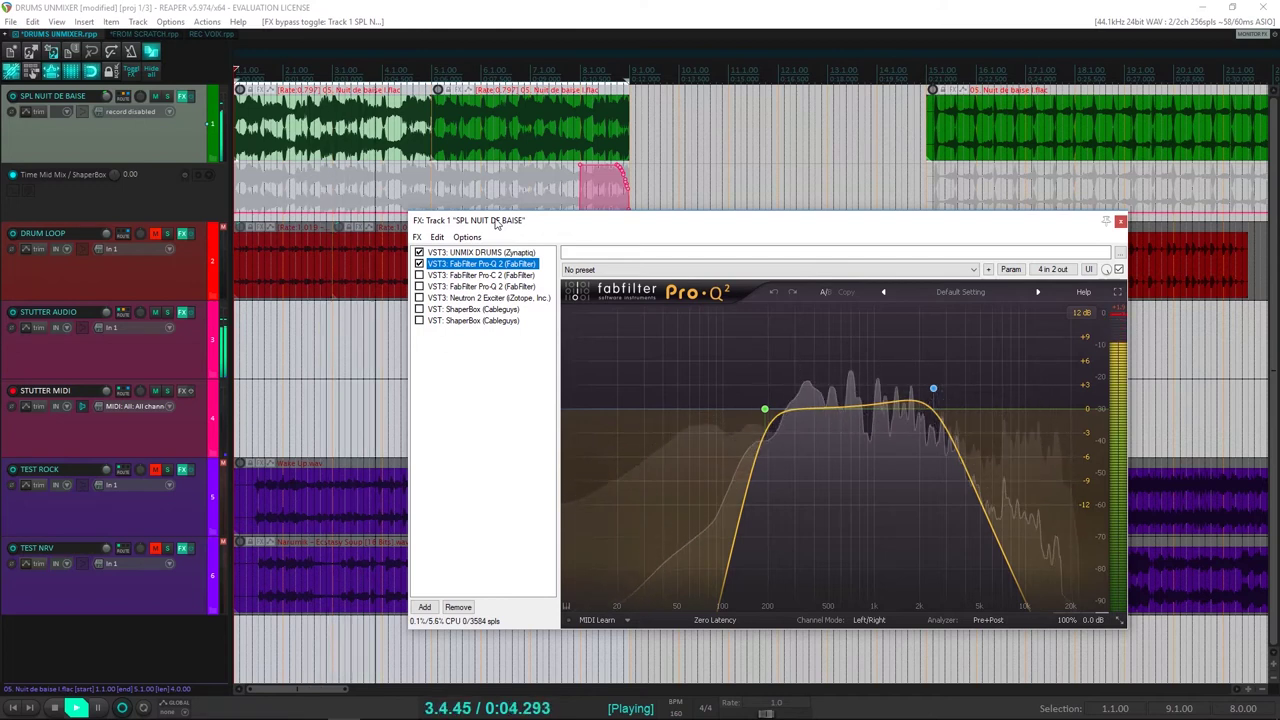
{"action": "key", "text": "space"}
Close the FX window of the SPL NUIT DE BAISE track.
{"action": "left_click_drag", "start_coordinate": [507, 225], "coordinate": [633, 200]}
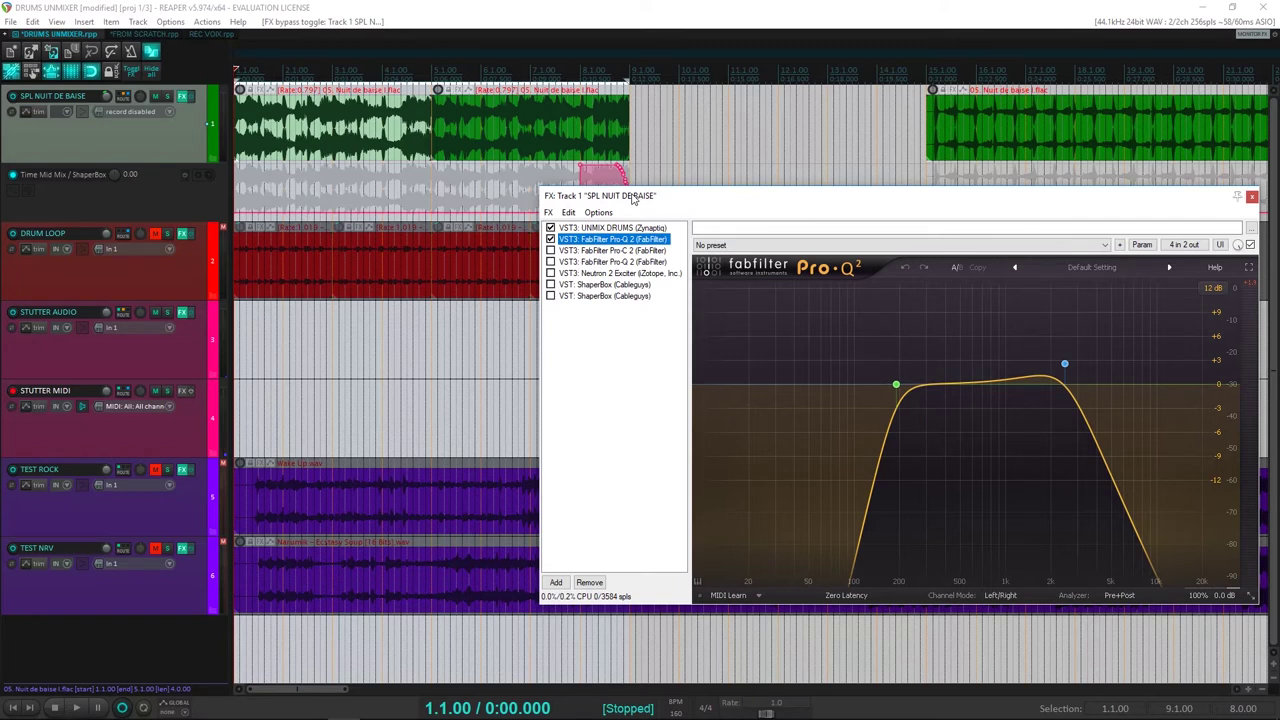
{"action": "left_click_drag", "start_coordinate": [632, 198], "coordinate": [638, 244]}
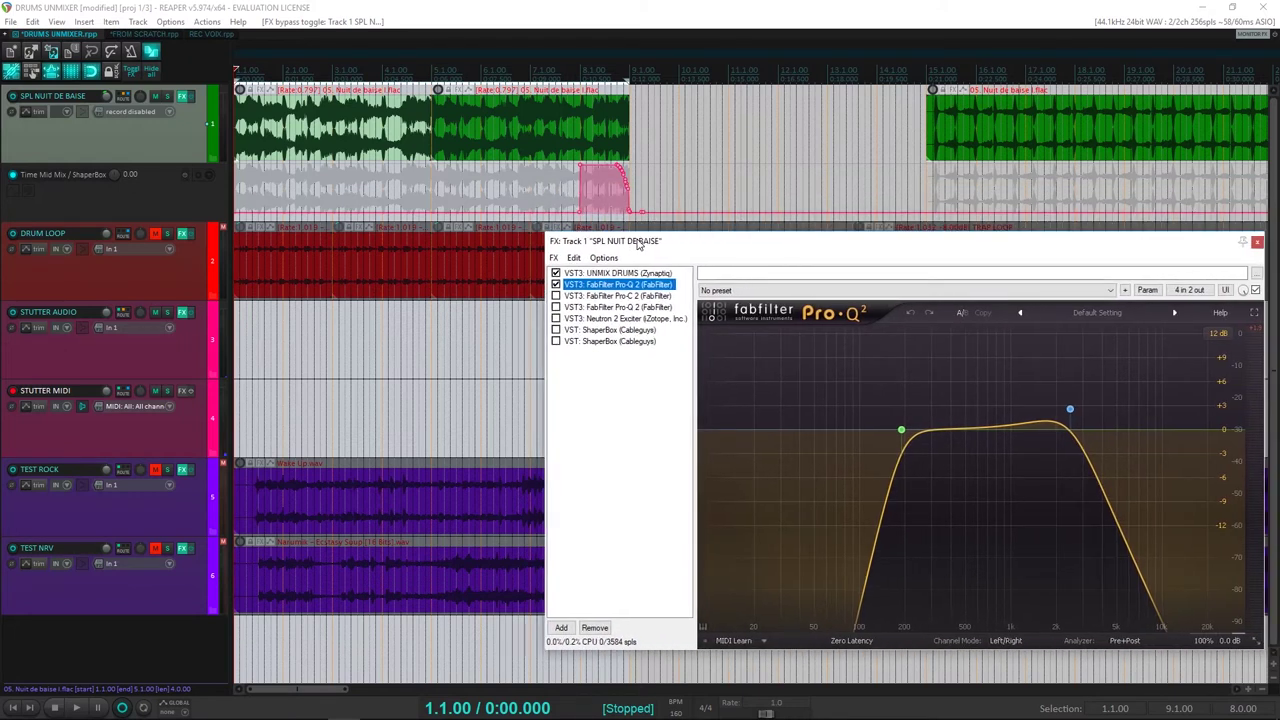
{"action": "left_click_drag", "start_coordinate": [638, 244], "coordinate": [613, 251]}
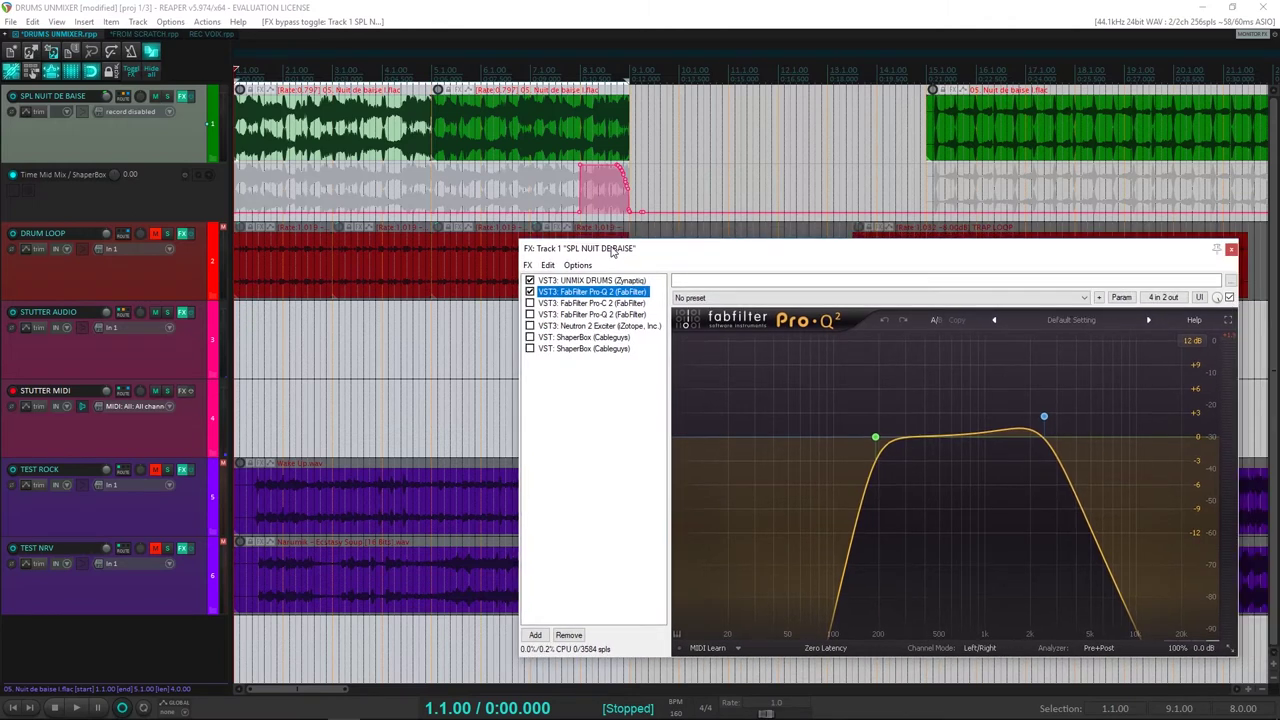
{"action": "mouse_move", "coordinate": [210, 710]}
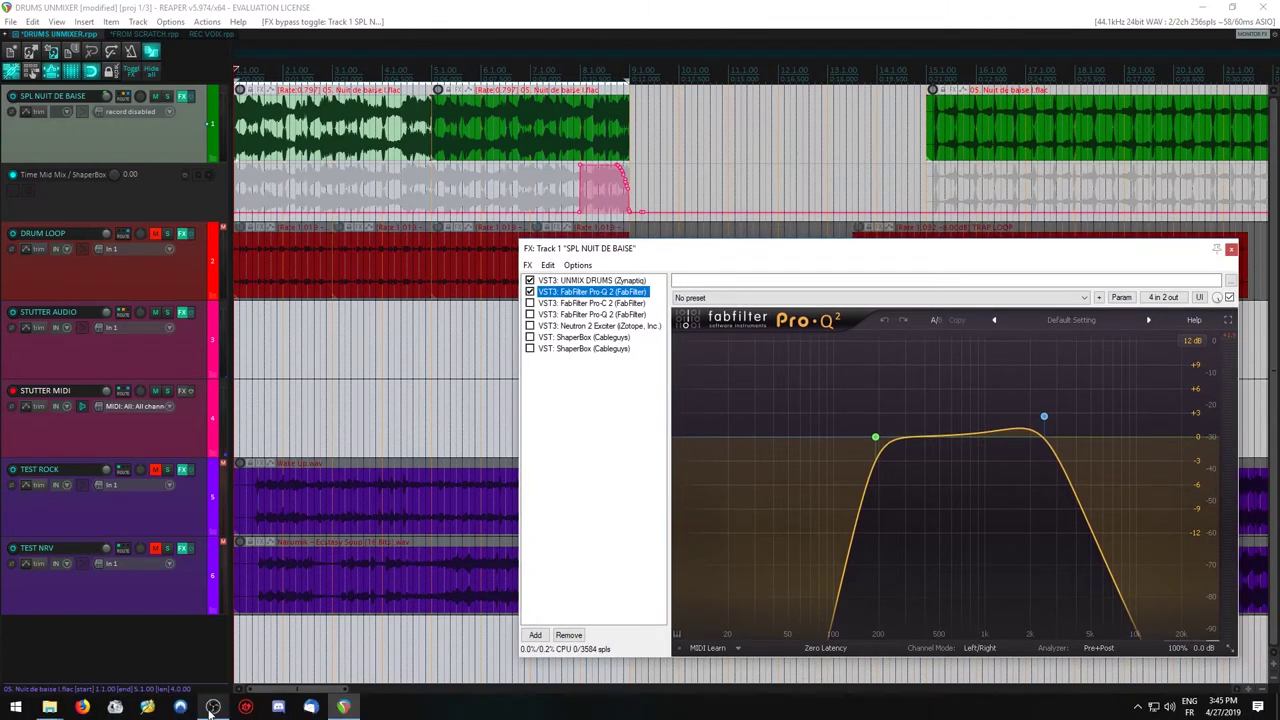
{"action": "left_click_drag", "start_coordinate": [826, 247], "coordinate": [787, 194]}
{"action": "left_click", "coordinate": [1193, 196]}
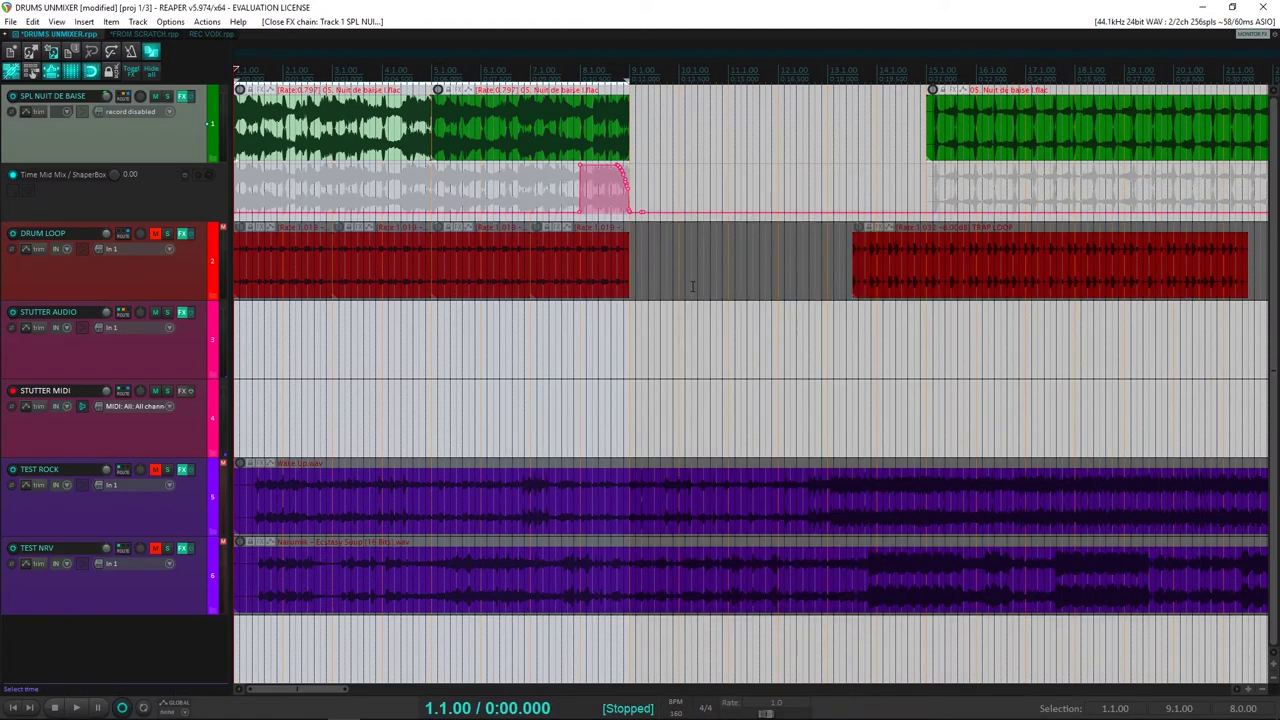
Unmute the DRUM LOOP track and mute the SPL NUIT DE BAISE track.
{"action": "scroll", "coordinate": [266, 259], "scroll_direction": "up", "scroll_amount": 3}
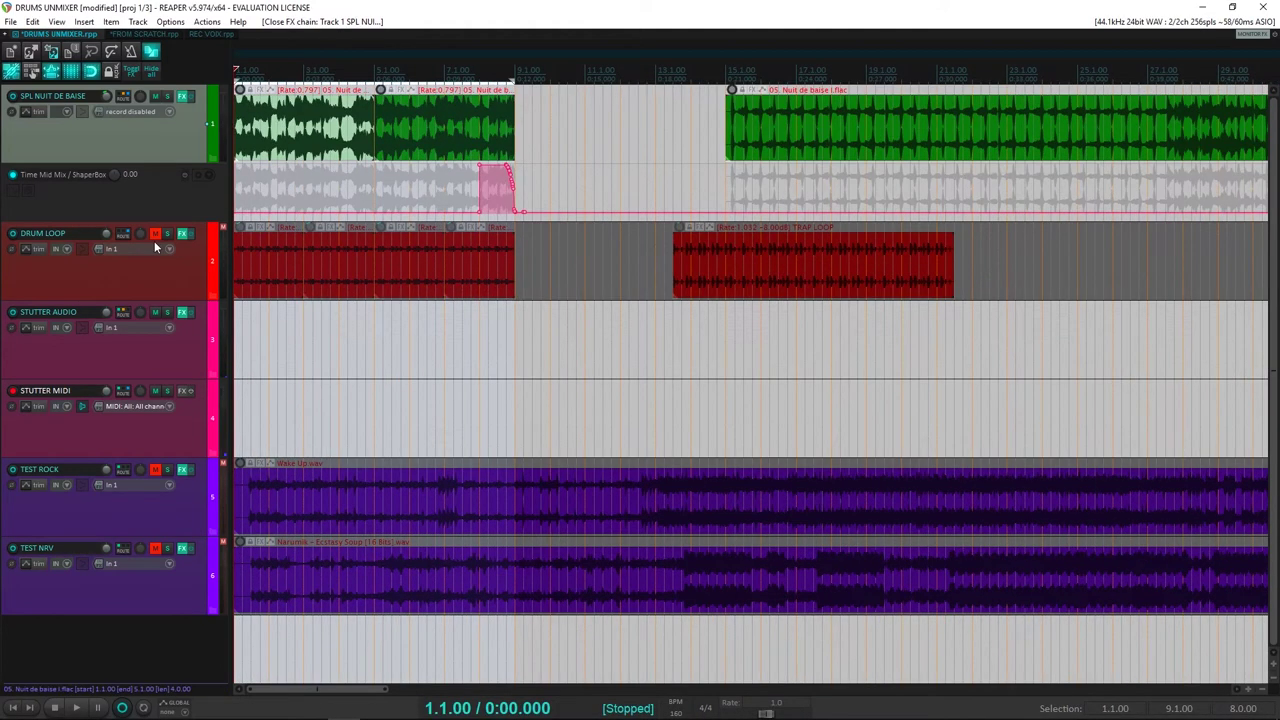
{"action": "left_click", "coordinate": [156, 234]}
{"action": "left_click", "coordinate": [157, 96]}
{"action": "left_click", "coordinate": [157, 96]}
{"action": "scroll", "coordinate": [236, 370], "scroll_direction": "down", "scroll_amount": 2}
{"action": "scroll", "coordinate": [240, 343], "scroll_direction": "up", "scroll_amount": 4}
{"action": "scroll", "coordinate": [409, 294], "scroll_direction": "down", "scroll_amount": 5}
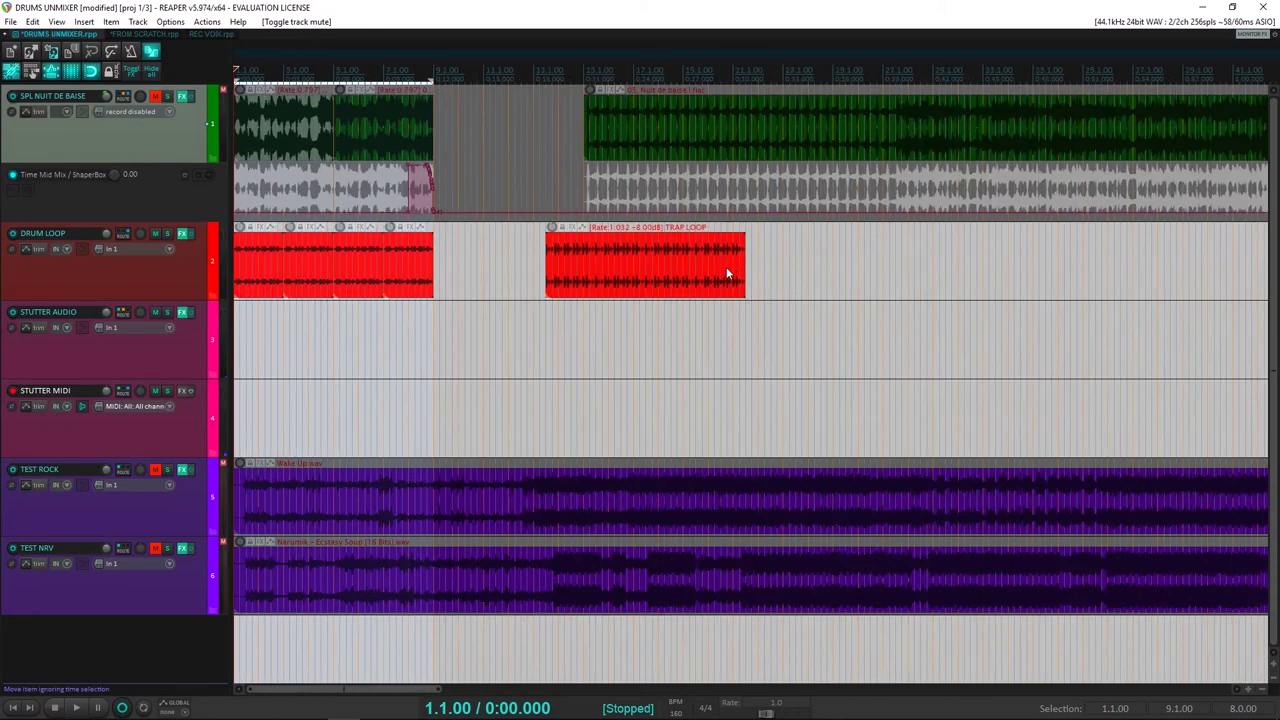
Select the TRAP LOOP clip on the DRUM LOOP track.
{"action": "left_click", "coordinate": [578, 268]}
{"action": "scroll", "coordinate": [578, 268], "scroll_direction": "up", "scroll_amount": 2}
{"action": "scroll", "coordinate": [578, 268], "scroll_direction": "down", "scroll_amount": 2}
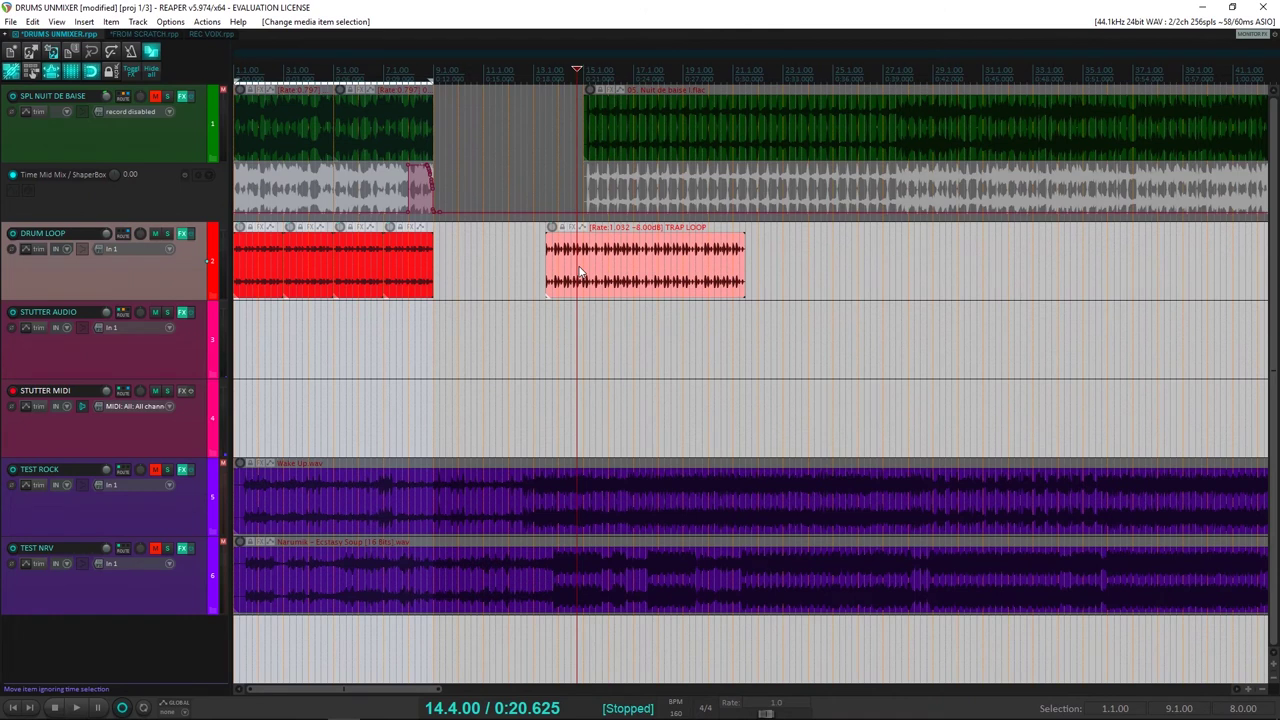
{"action": "scroll", "coordinate": [578, 270], "scroll_direction": "up", "scroll_amount": 2}
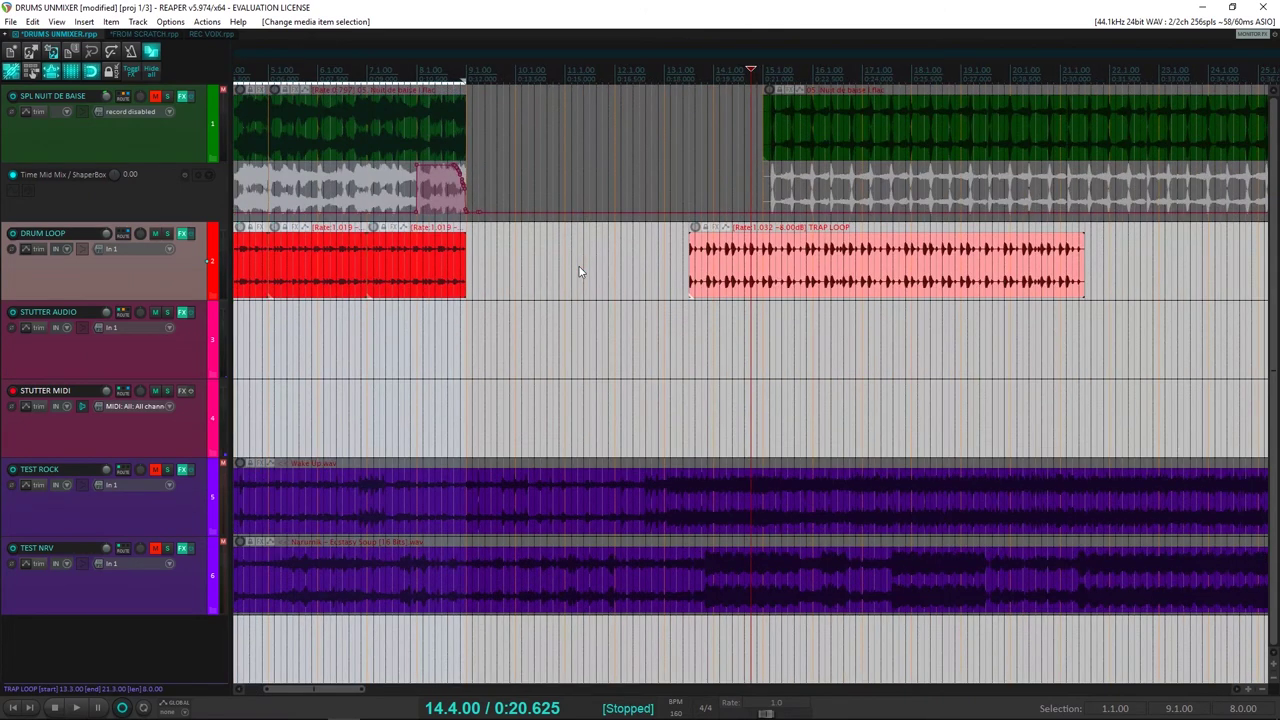
{"action": "scroll", "coordinate": [578, 270], "scroll_direction": "down", "scroll_amount": 2}
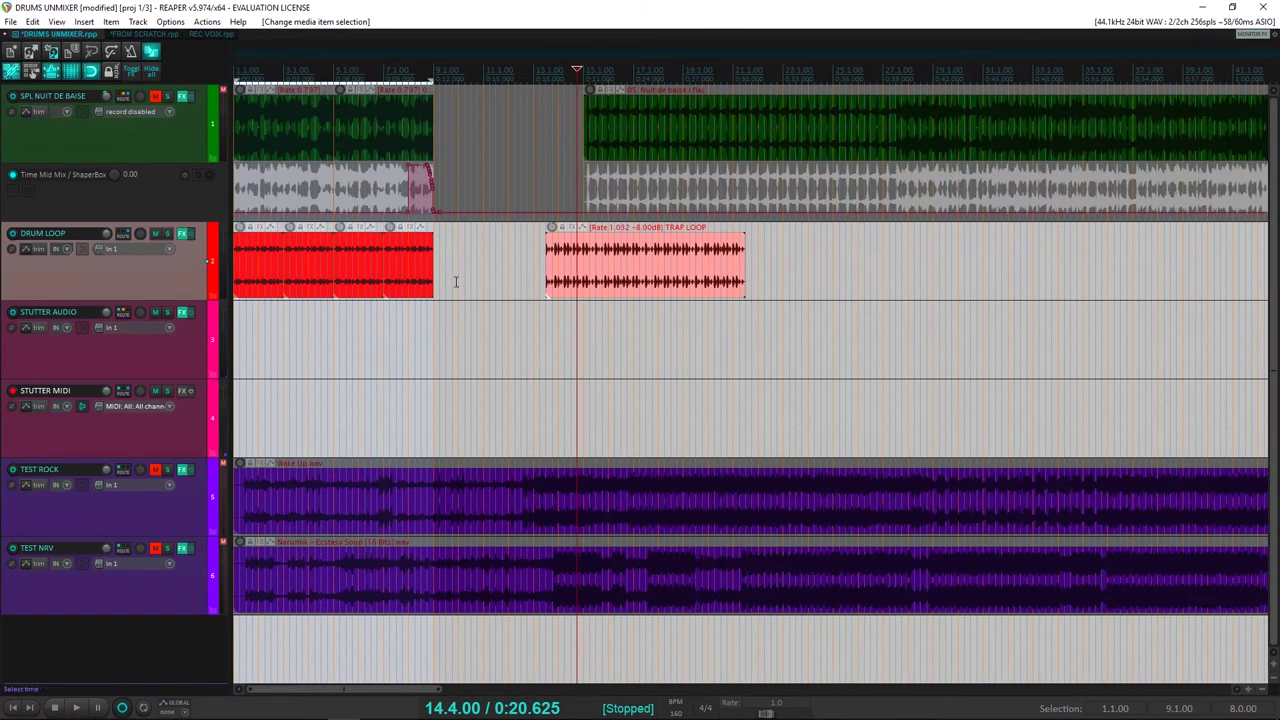
Select the third hardcore drum clip on the DRUM LOOP track and play the drums from the project start.
{"action": "left_click", "coordinate": [366, 286]}
{"action": "scroll", "coordinate": [358, 280], "scroll_direction": "up", "scroll_amount": 3}
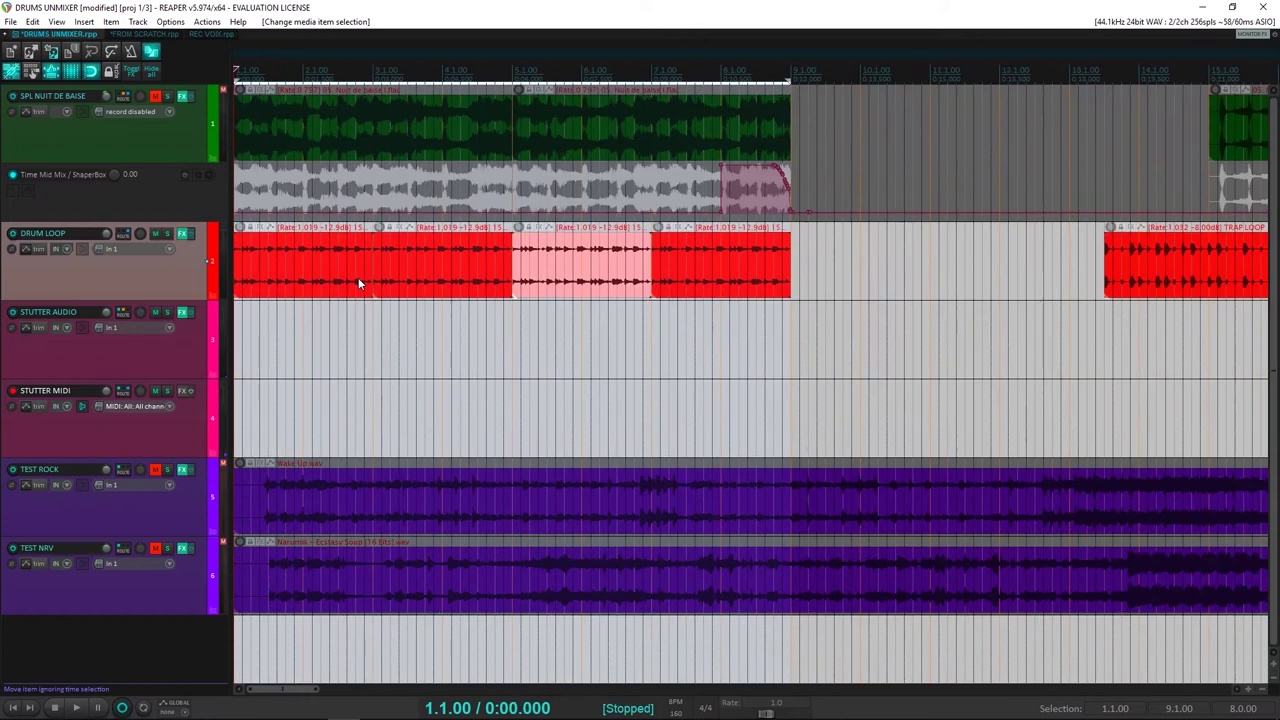
{"action": "scroll", "coordinate": [358, 280], "scroll_direction": "down", "scroll_amount": 3}
{"action": "key", "text": "space"}
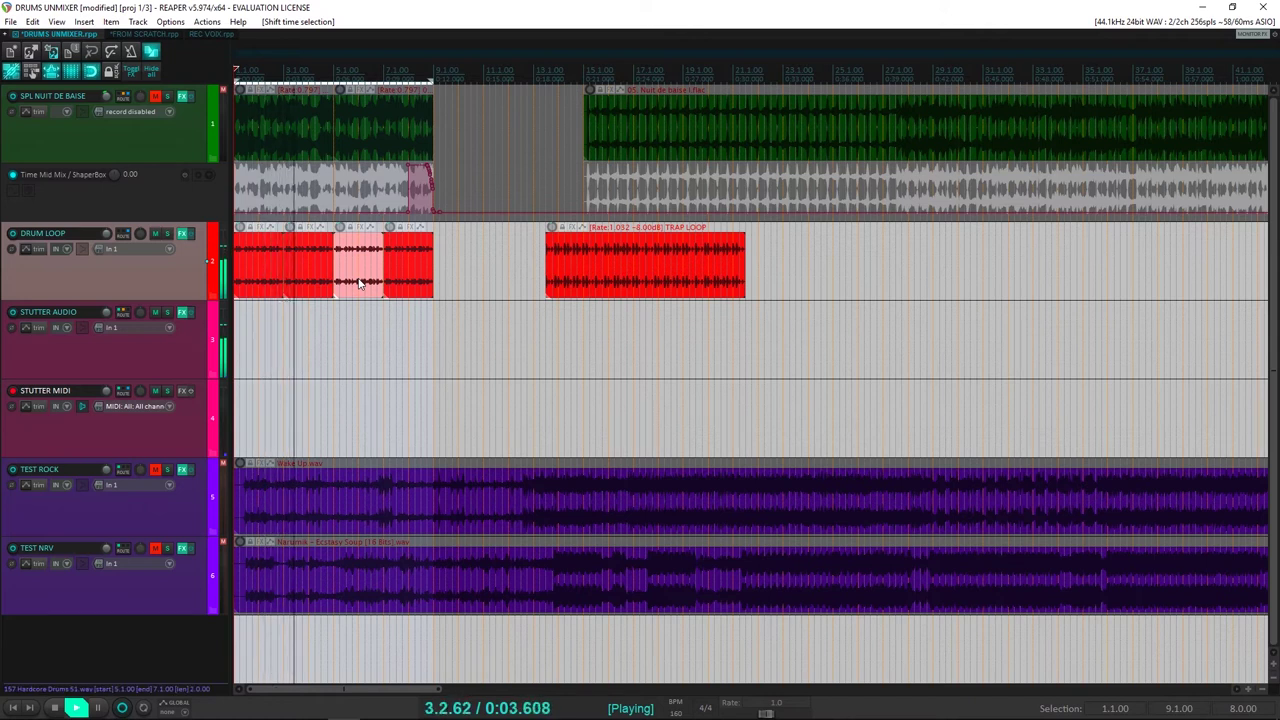
Stop the hardcore drums, select the TRAP LOOP clip on the DRUM LOOP track and play it from its start.
{"action": "key", "text": "space"}
{"action": "left_click", "coordinate": [563, 280]}
{"action": "left_click", "coordinate": [548, 277]}
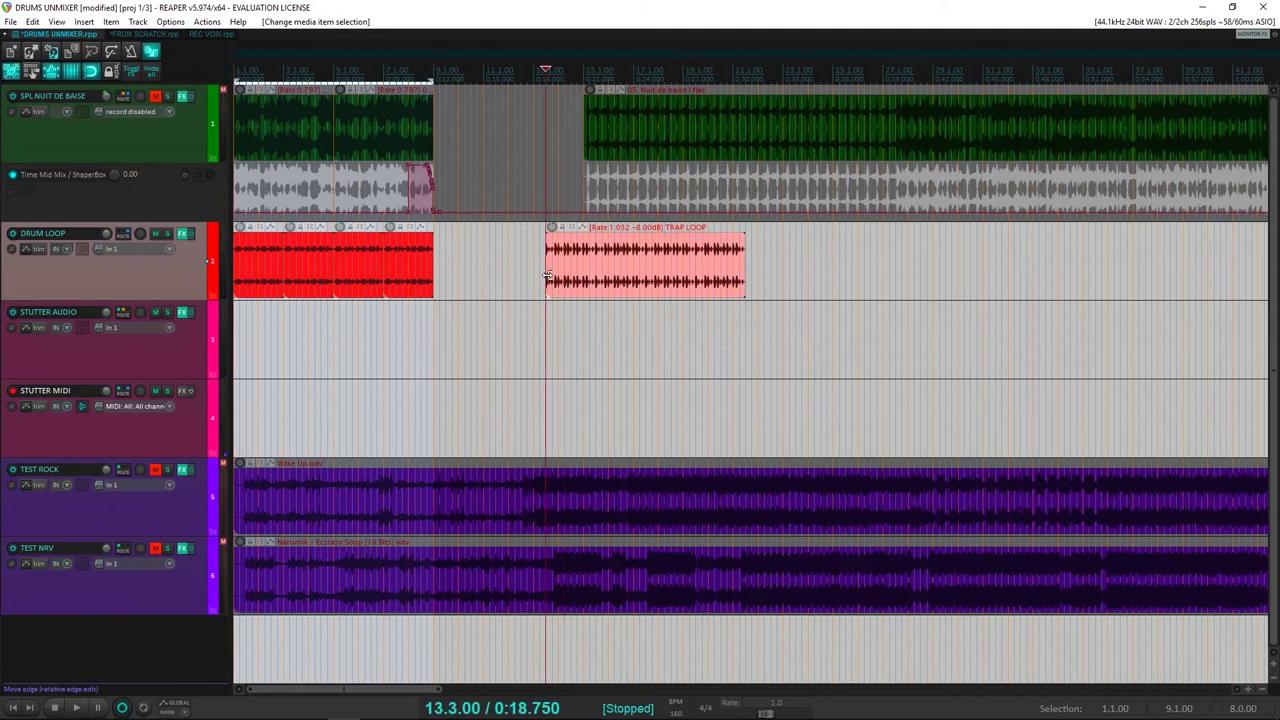
{"action": "key", "text": "space"}
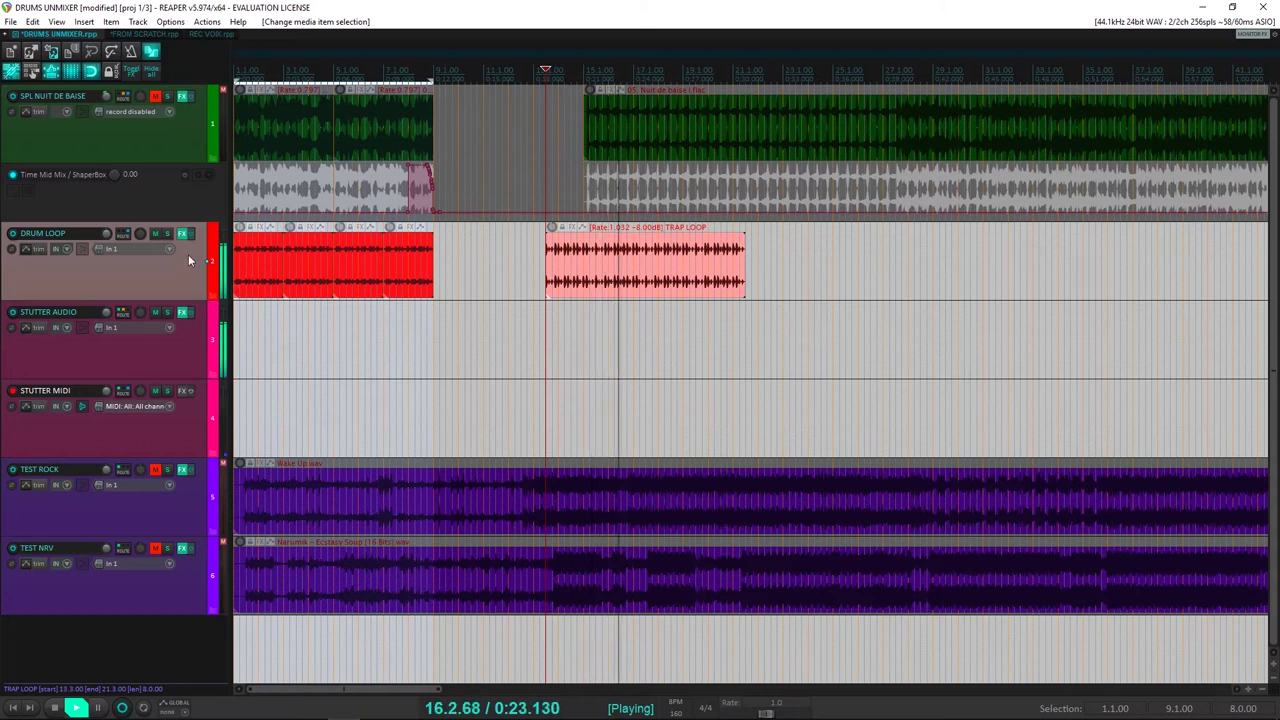
{"action": "key", "text": "space"}
On the DRUM LOOP track, move the hardcore drum clips to about bar 26 and move the TRAP LOOP clip to the project start.
{"action": "left_click", "coordinate": [433, 271]}
{"action": "left_click_drag", "start_coordinate": [236, 278], "coordinate": [872, 256]}
{"action": "left_click", "coordinate": [665, 265]}
{"action": "left_click_drag", "start_coordinate": [665, 265], "coordinate": [354, 268]}
{"action": "key", "text": "Home"}
{"action": "scroll", "coordinate": [400, 291], "scroll_direction": "up", "scroll_amount": 3}
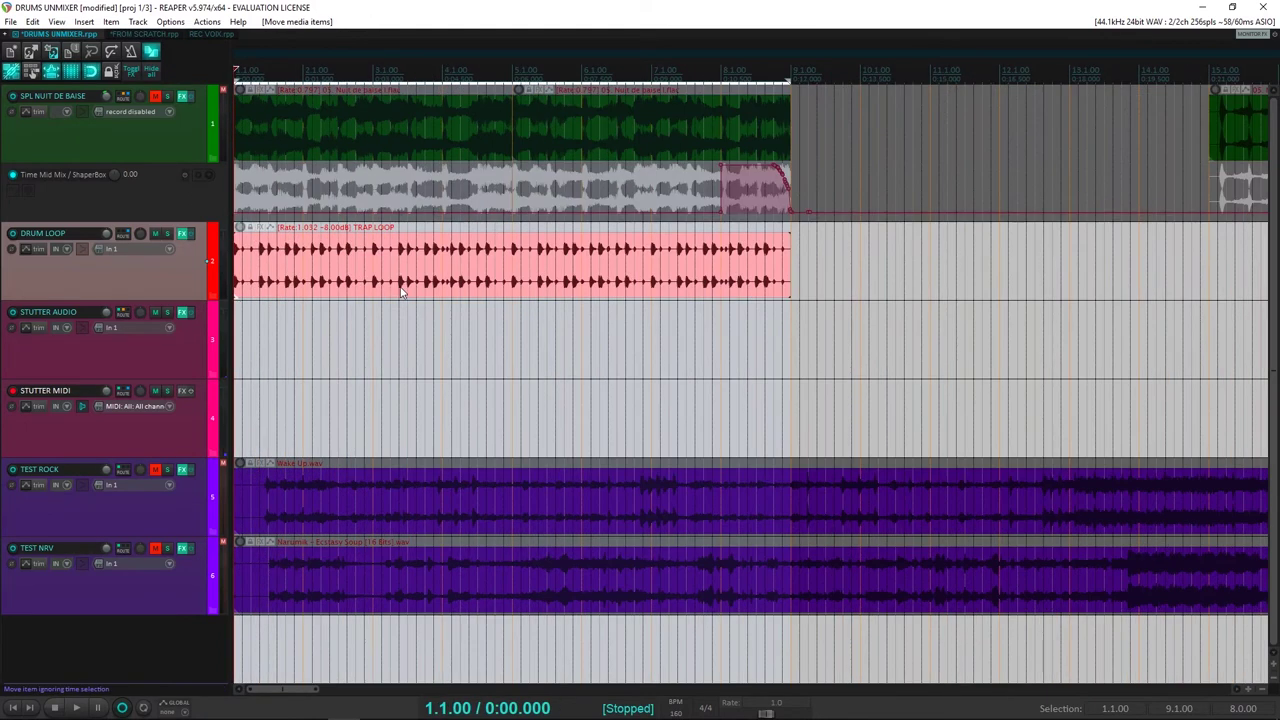
{"action": "scroll", "coordinate": [400, 291], "scroll_direction": "down", "scroll_amount": 3}
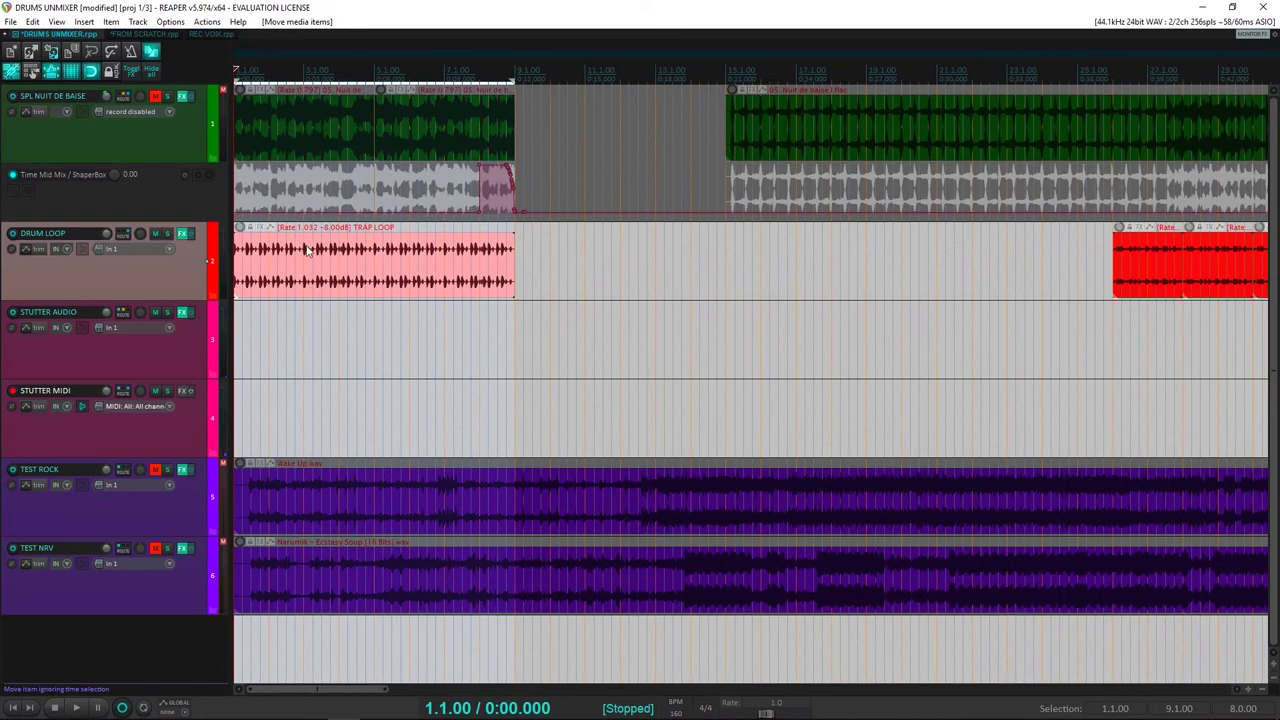
Unmute the SPL NUIT DE BAISE track and open the first FabFilter Pro-Q 2 in its FX chain.
{"action": "left_click", "coordinate": [157, 97]}
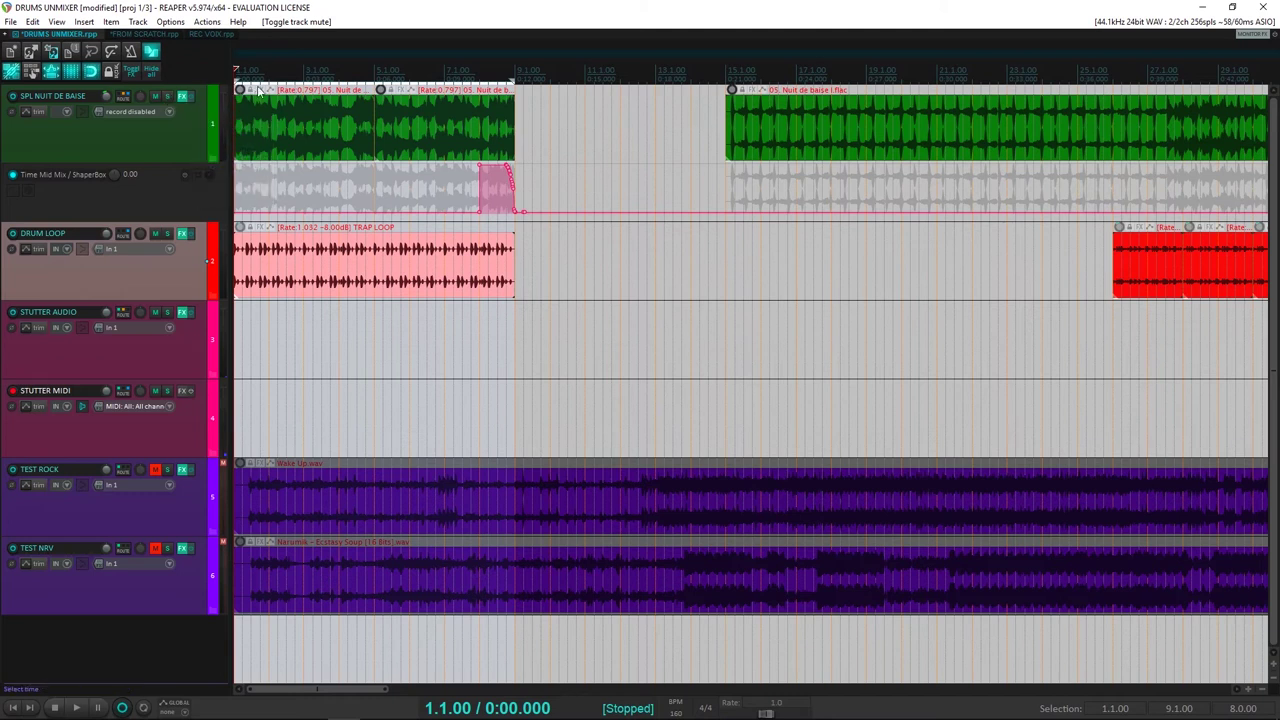
{"action": "right_click", "coordinate": [182, 96]}
{"action": "left_click", "coordinate": [230, 123]}
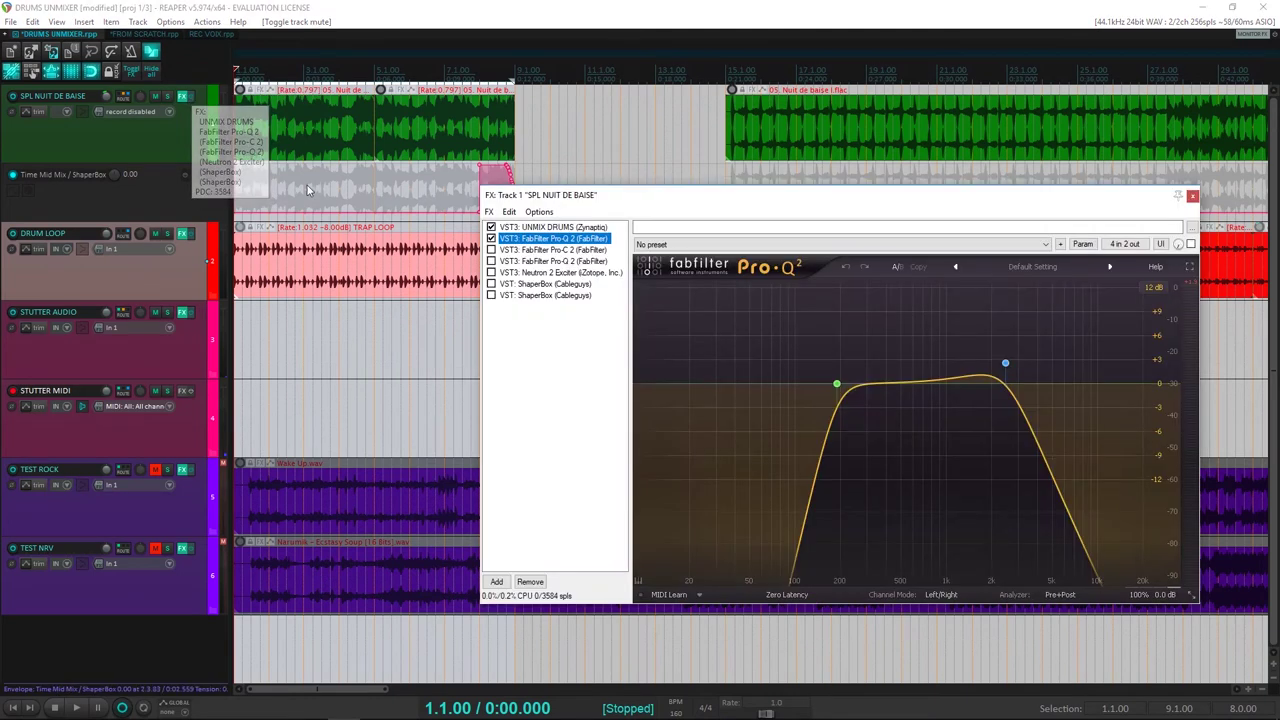
{"action": "left_click_drag", "start_coordinate": [629, 201], "coordinate": [709, 180]}
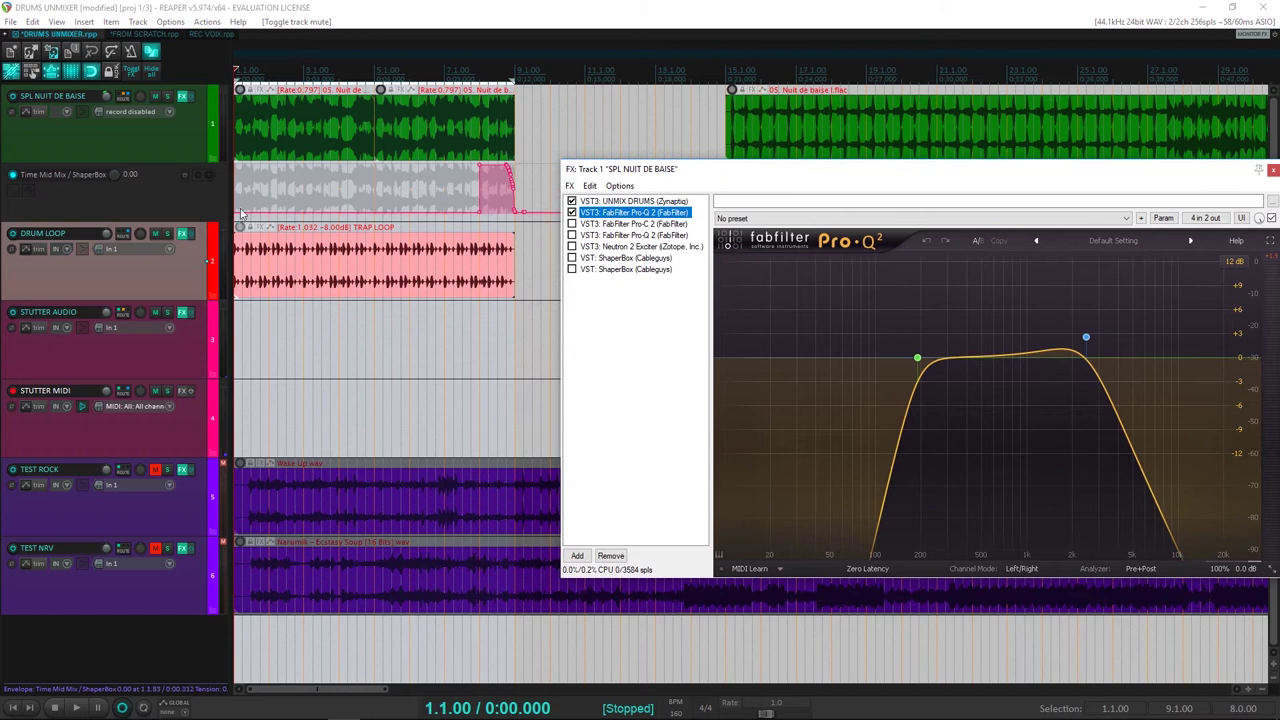
{"action": "left_click", "coordinate": [268, 284]}
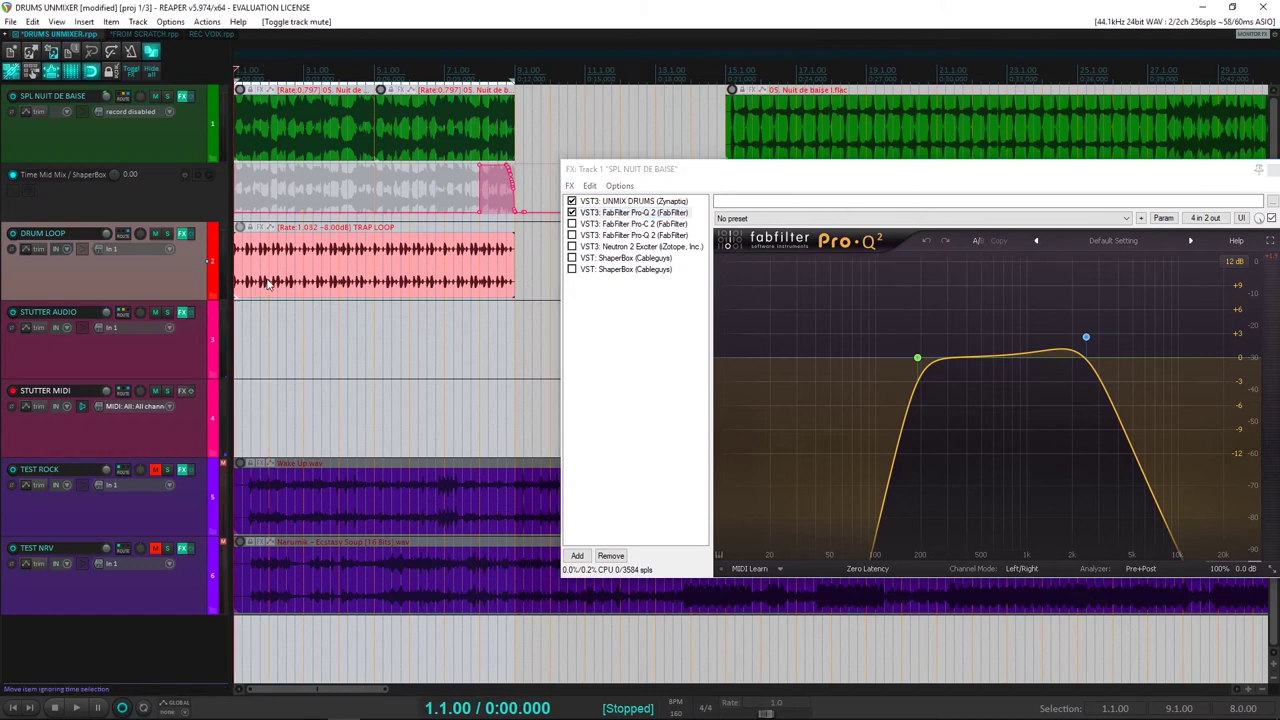
{"action": "scroll", "coordinate": [271, 127], "scroll_direction": "up", "scroll_amount": 3}
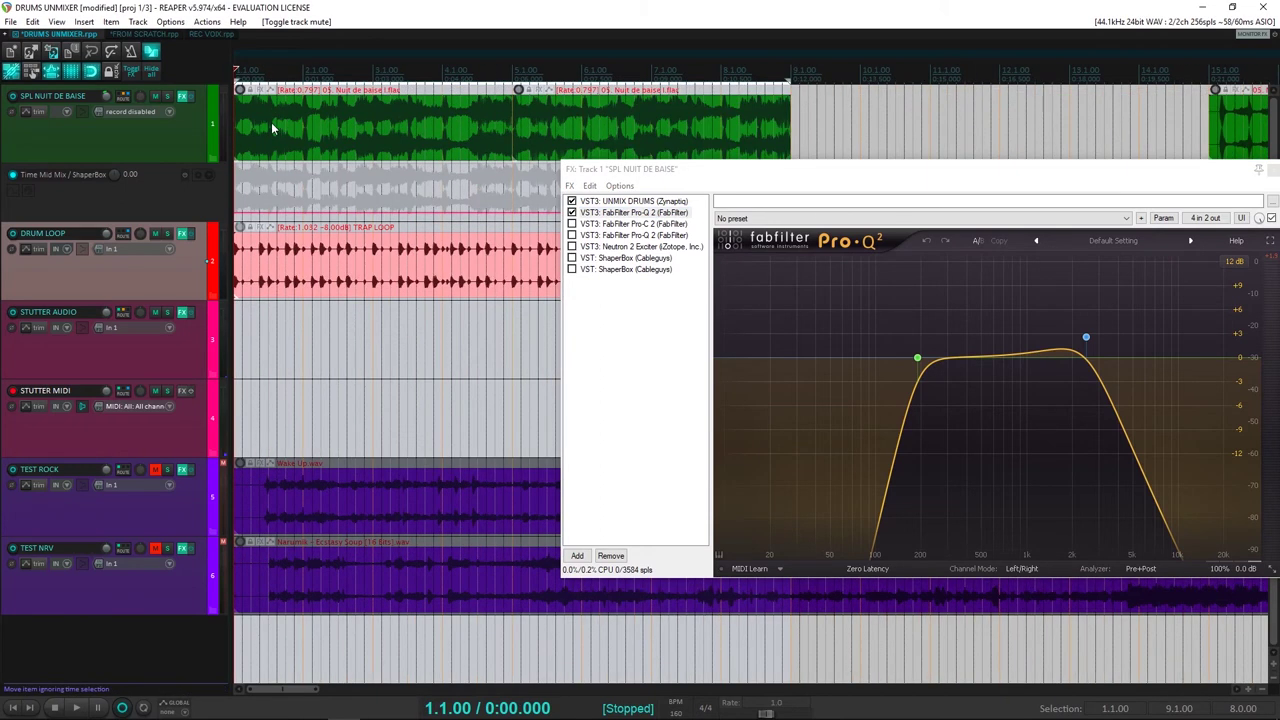
{"action": "scroll", "coordinate": [343, 145], "scroll_direction": "down", "scroll_amount": 3}
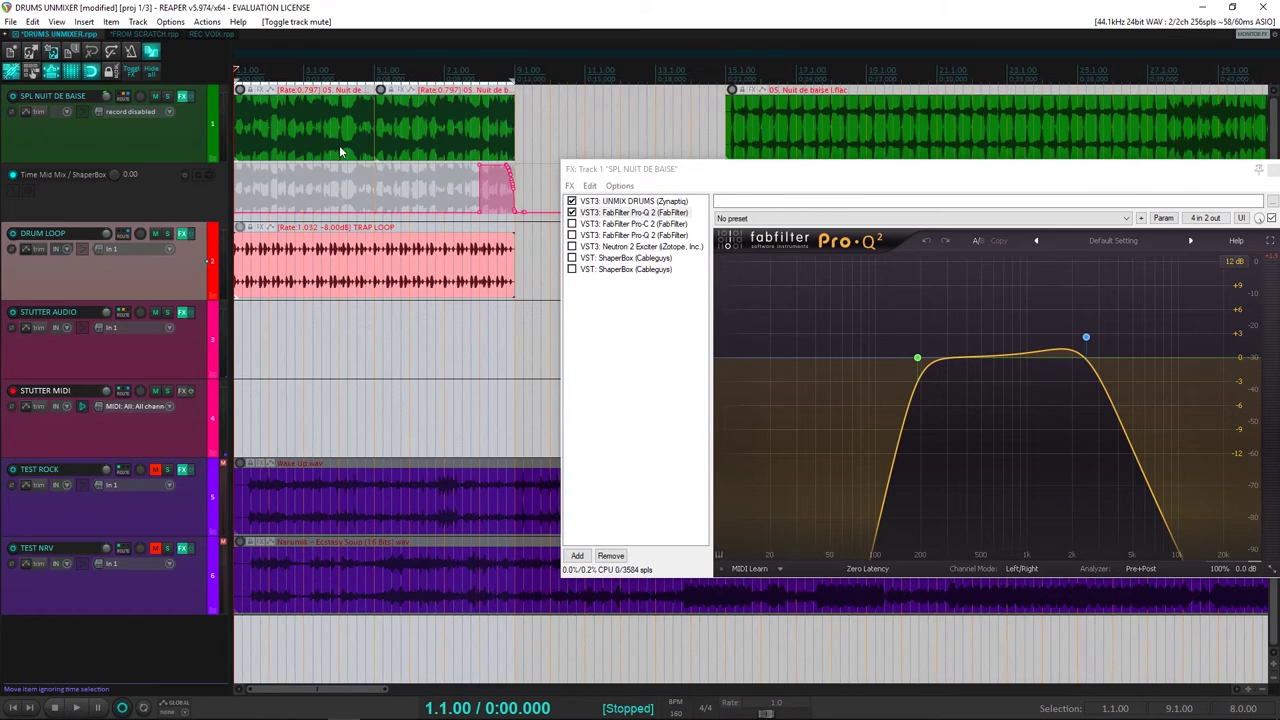
{"action": "left_click", "coordinate": [300, 300]}
{"action": "key", "text": "Home"}
Enable the FabFilter Pro-C 2 compressor on the SPL NUIT DE BAISE track with its side chain on external input.
{"action": "left_click", "coordinate": [587, 224]}
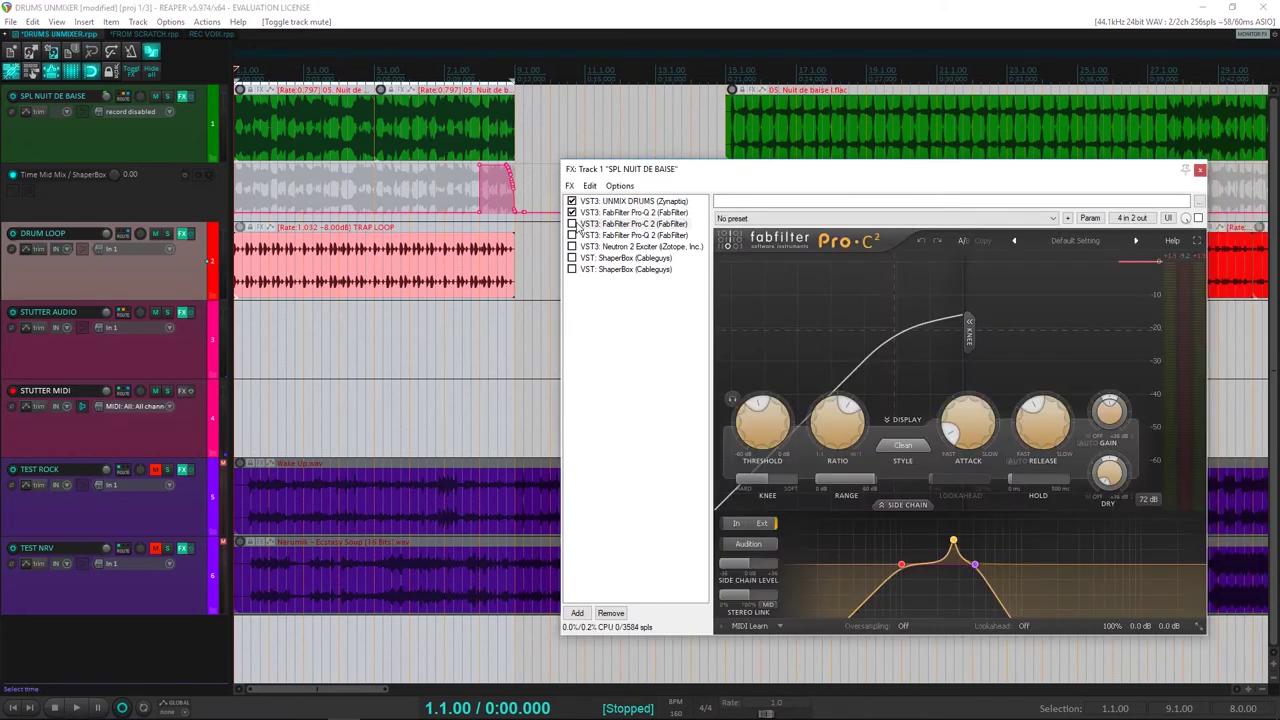
{"action": "left_click", "coordinate": [574, 225]}
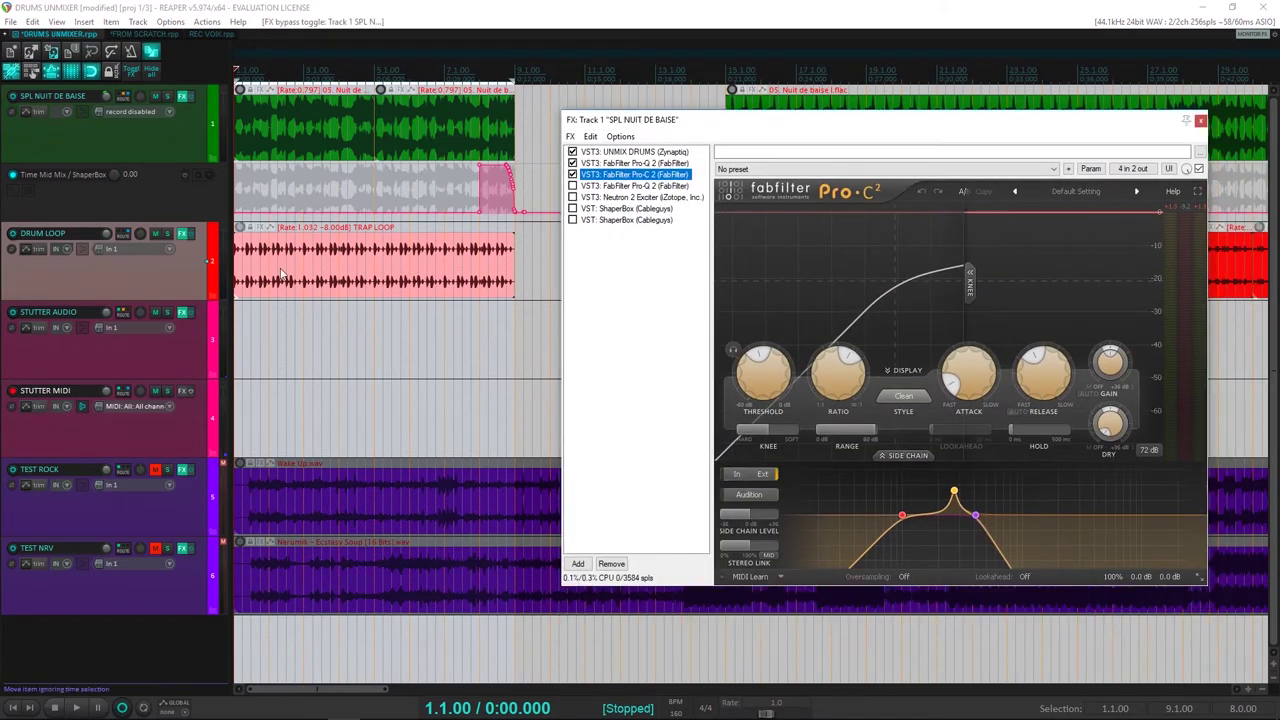
{"action": "left_click", "coordinate": [200, 264]}
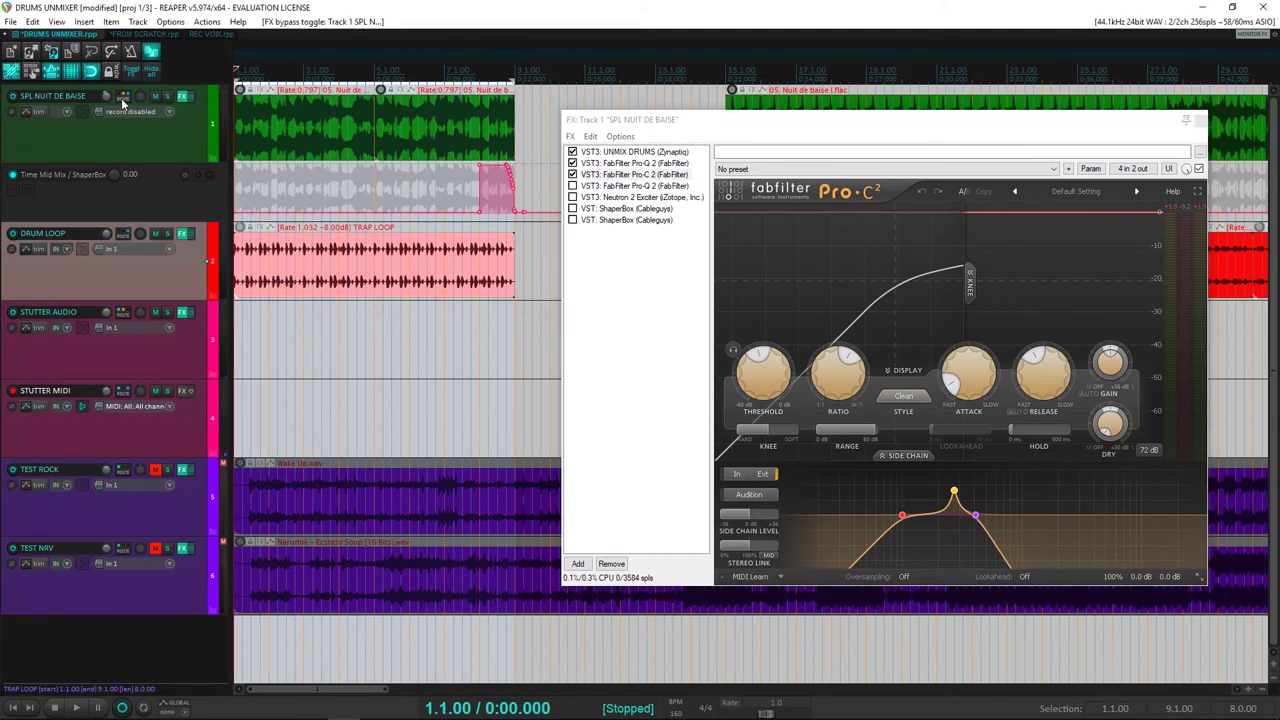
{"action": "mouse_move", "coordinate": [121, 98]}
{"action": "left_click", "coordinate": [761, 472]}
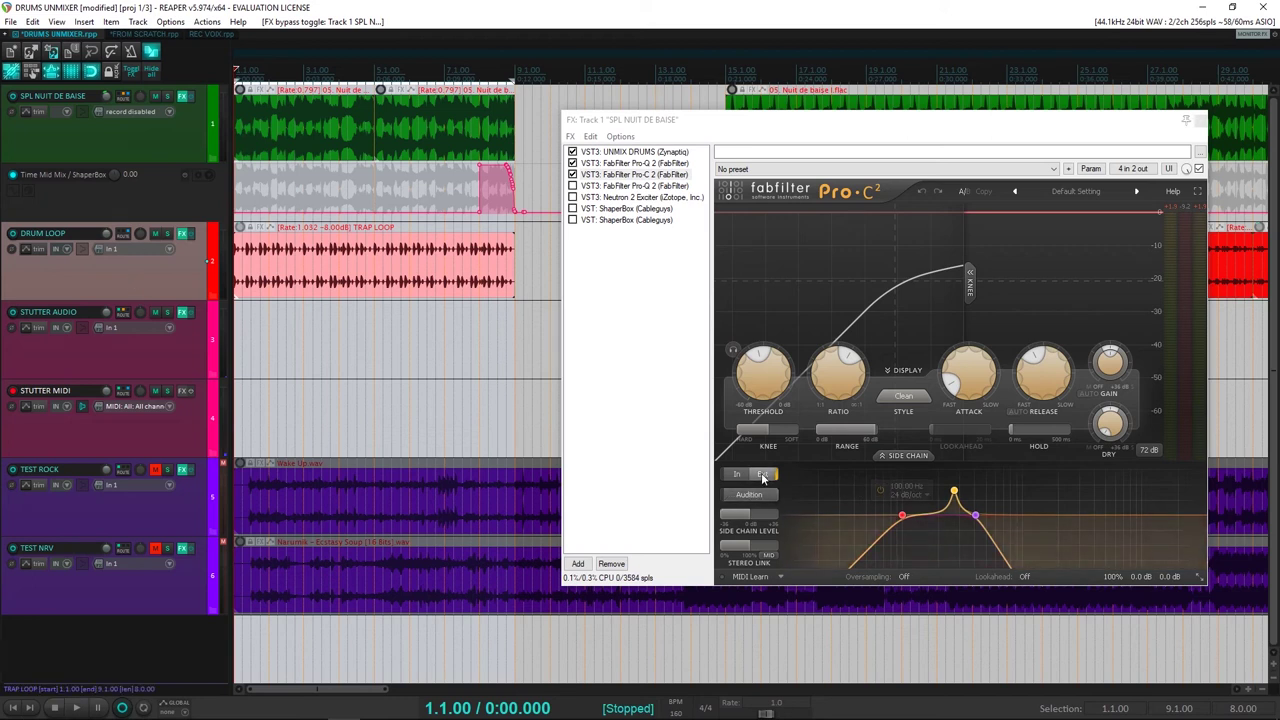
{"action": "scroll", "coordinate": [953, 491], "scroll_direction": "up", "scroll_amount": 1}
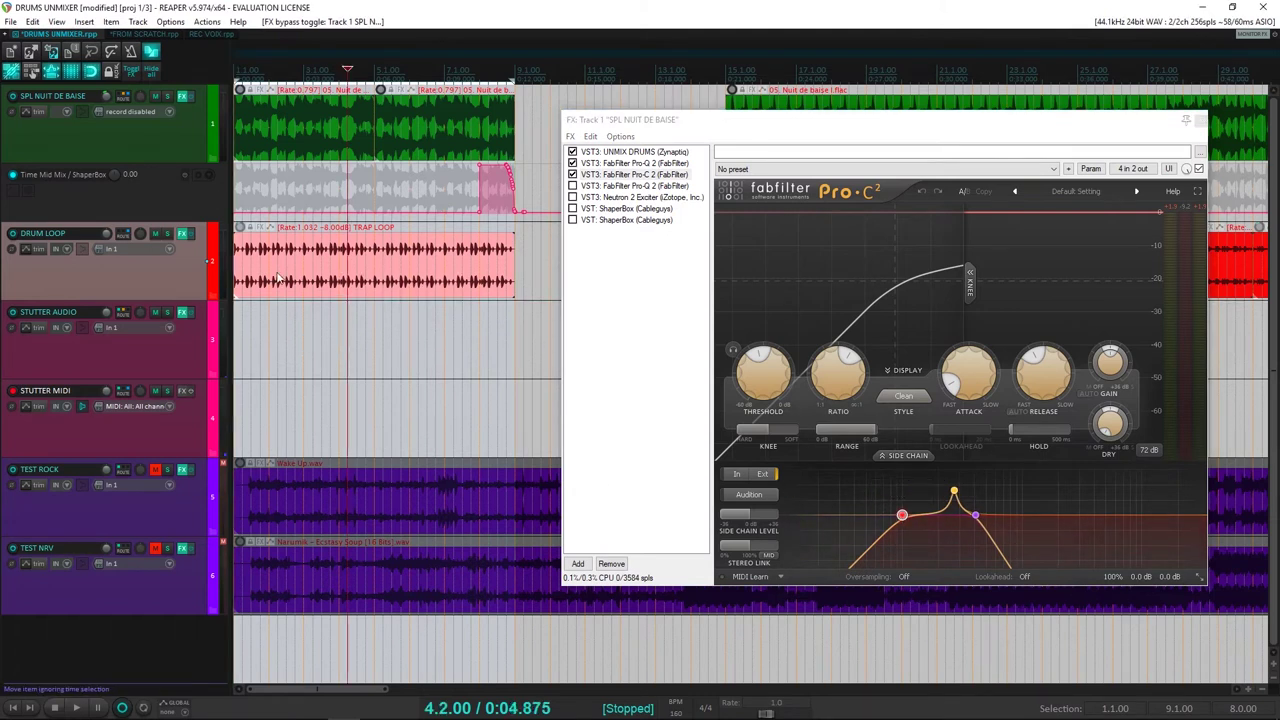
Solo the DRUM LOOP track and audition the Pro-C 2 side-chain signal during playback.
{"action": "left_click", "coordinate": [169, 237]}
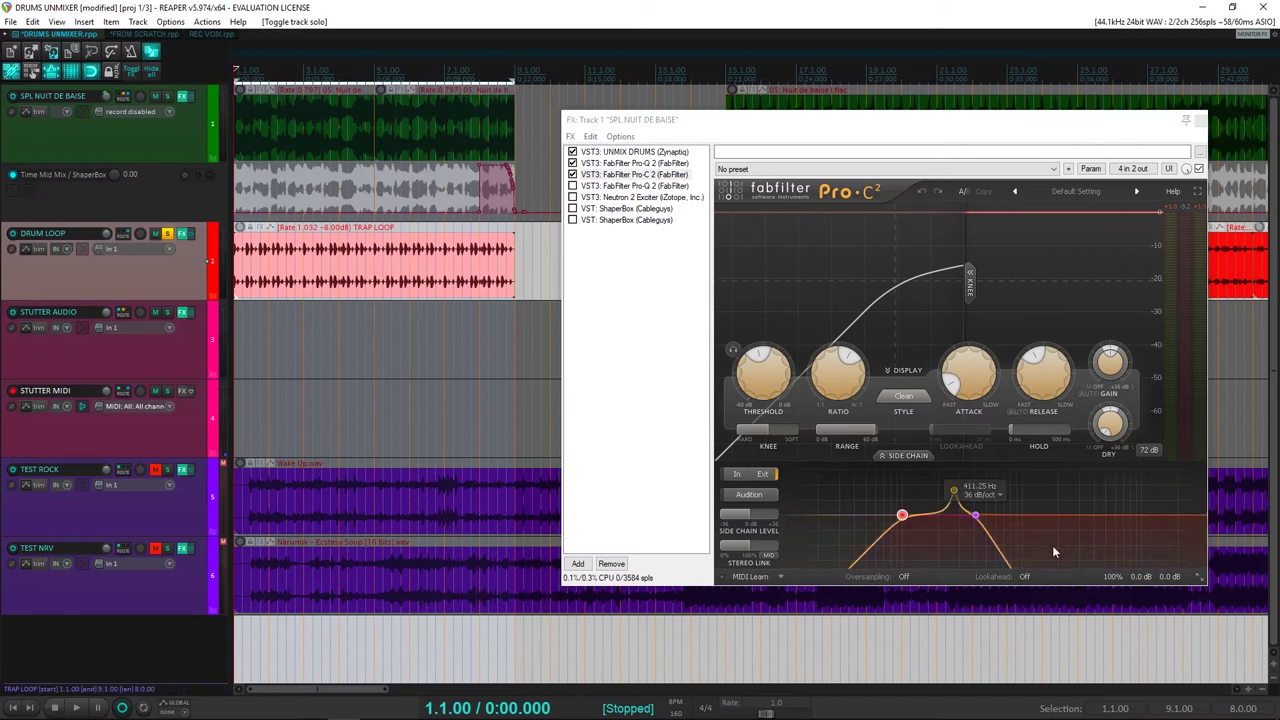
{"action": "left_click", "coordinate": [749, 495]}
{"action": "key", "text": "space"}
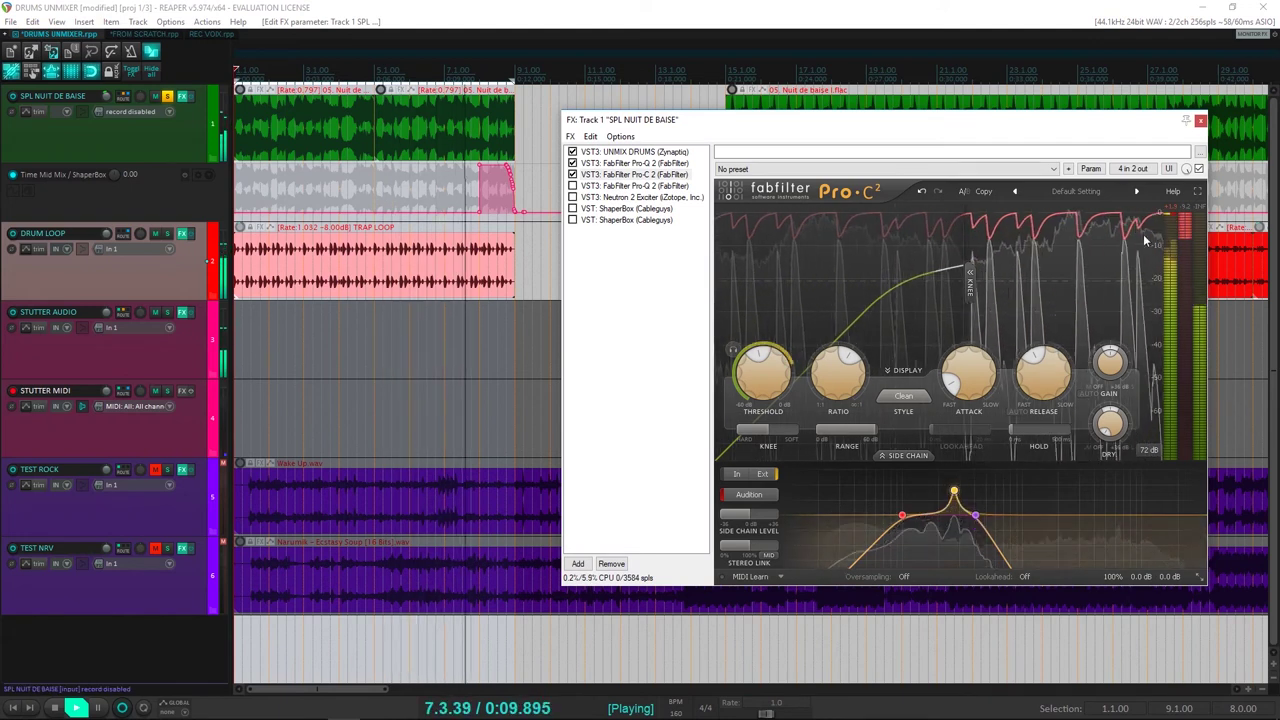
{"action": "key", "text": "space"}
Play the soloed SPL NUIT DE BAISE sample with side-chain compression from the project start.
{"action": "left_click", "coordinate": [374, 287]}
{"action": "key", "text": "space"}
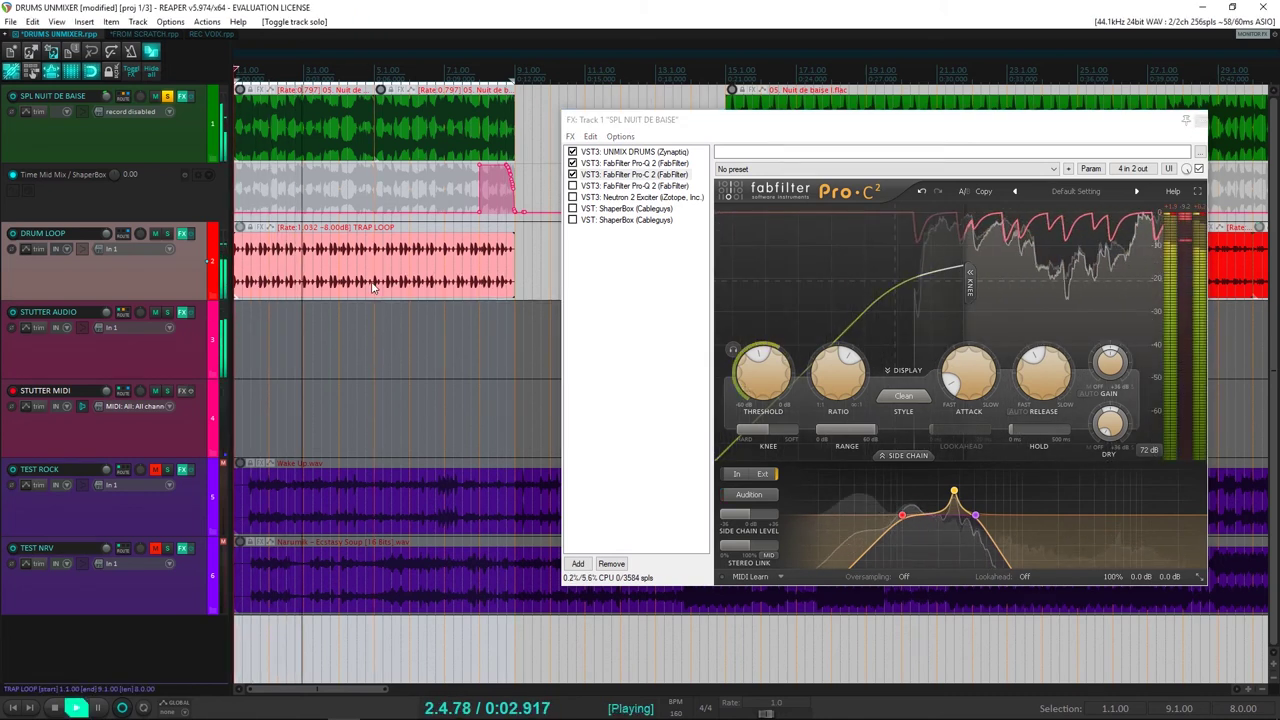
{"action": "key", "text": "space"}
Solo the DRUM LOOP track alongside the compressed sample and play both together.
{"action": "left_click", "coordinate": [168, 233]}
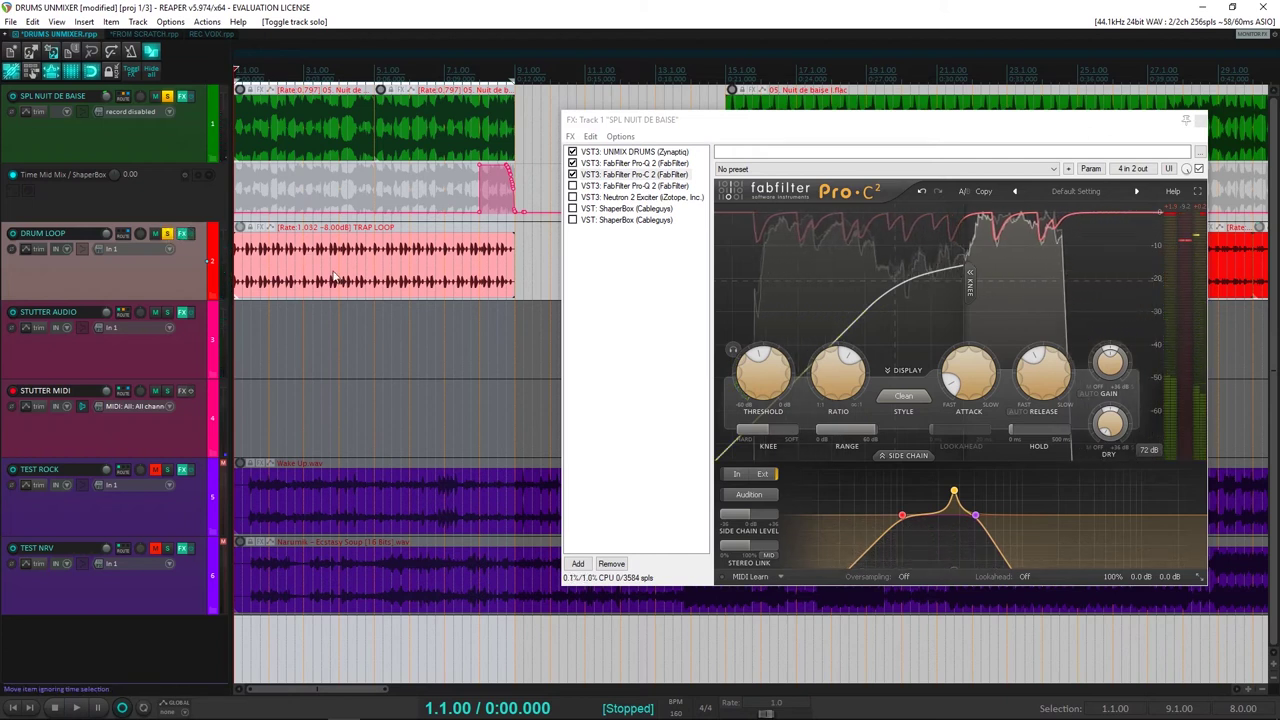
{"action": "key", "text": "space"}
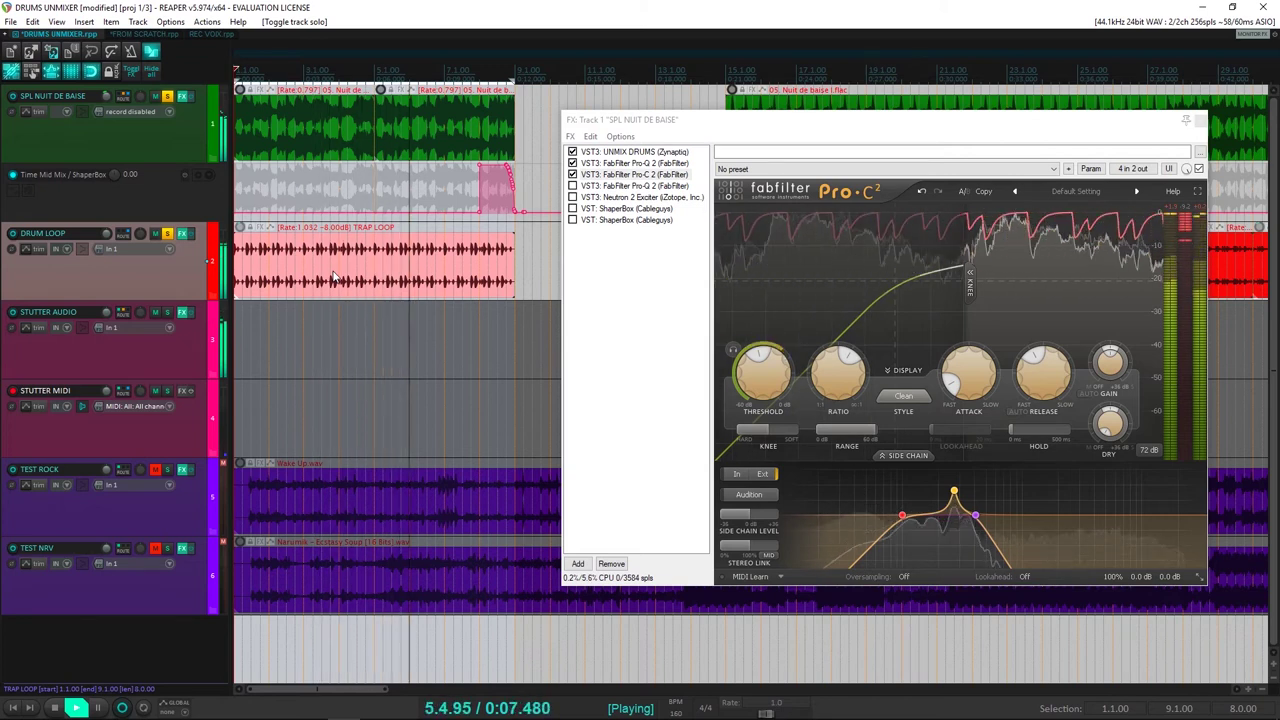
{"action": "key", "text": "space"}
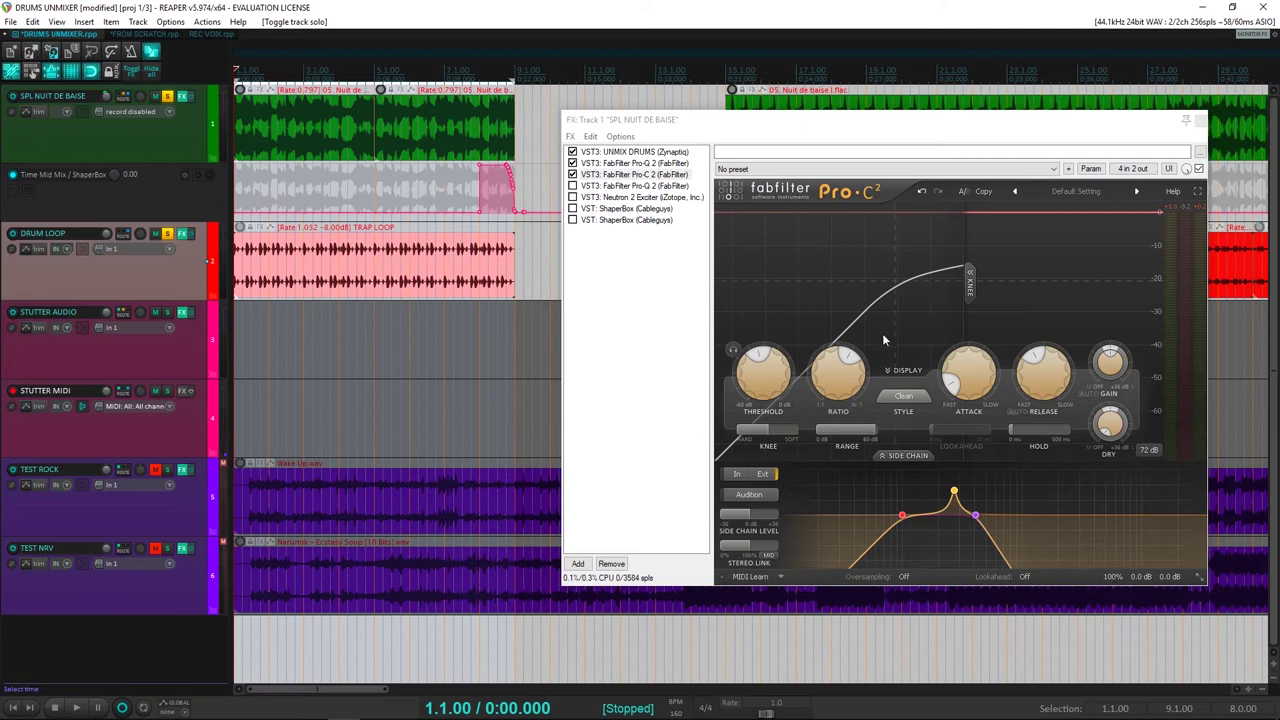
Enable the second FabFilter Pro-Q 2 in the SPL NUIT DE BAISE effects chain.
{"action": "left_click", "coordinate": [340, 122]}
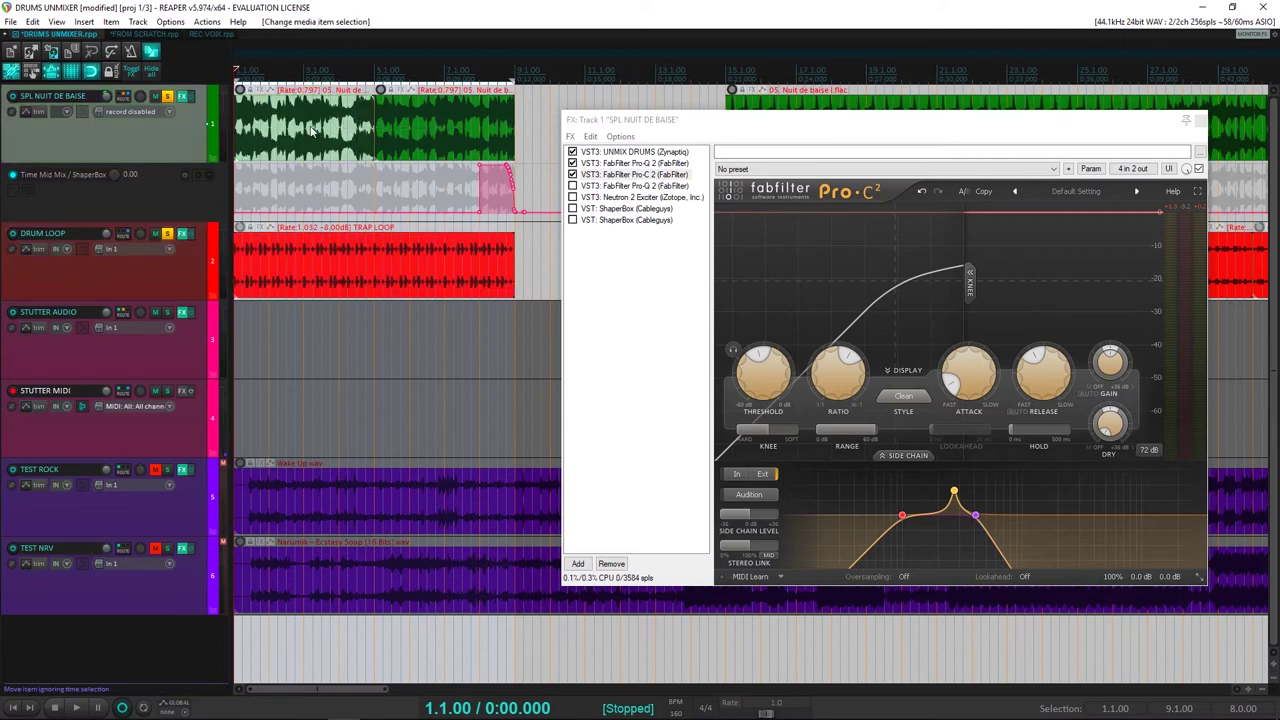
{"action": "left_click", "coordinate": [600, 187]}
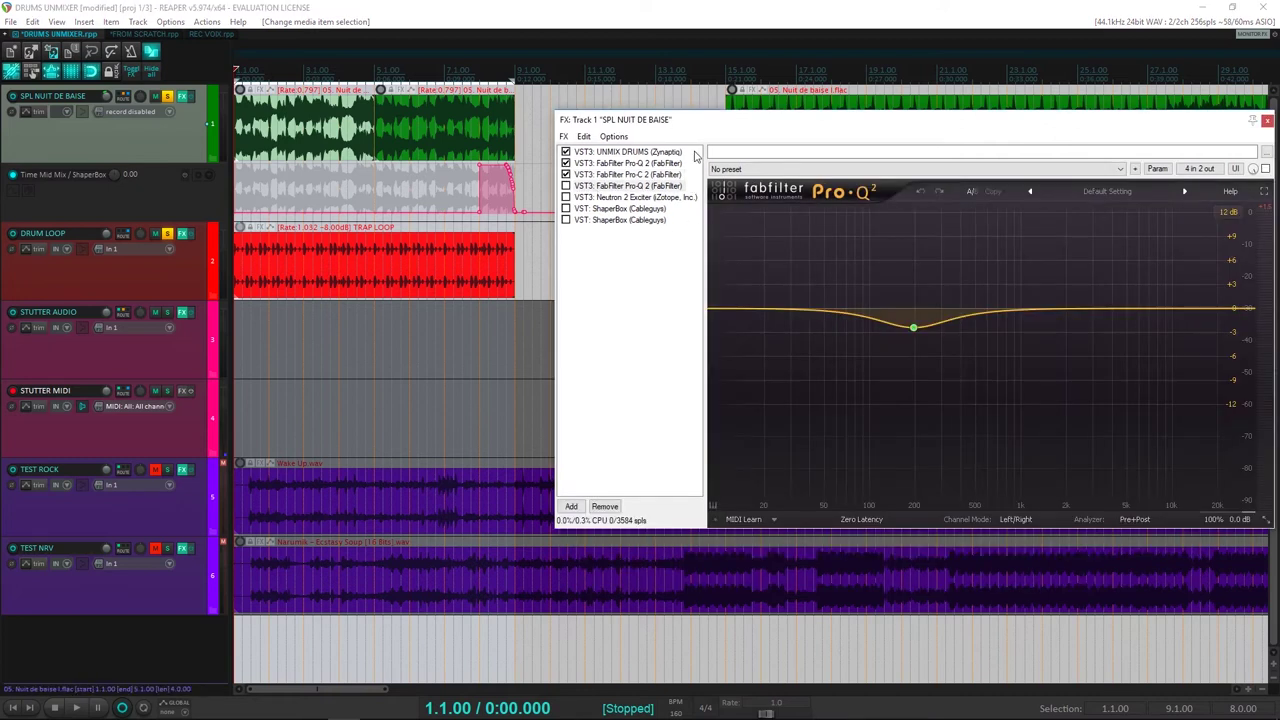
{"action": "left_click", "coordinate": [567, 187]}
{"action": "left_click_drag", "start_coordinate": [668, 124], "coordinate": [626, 125]}
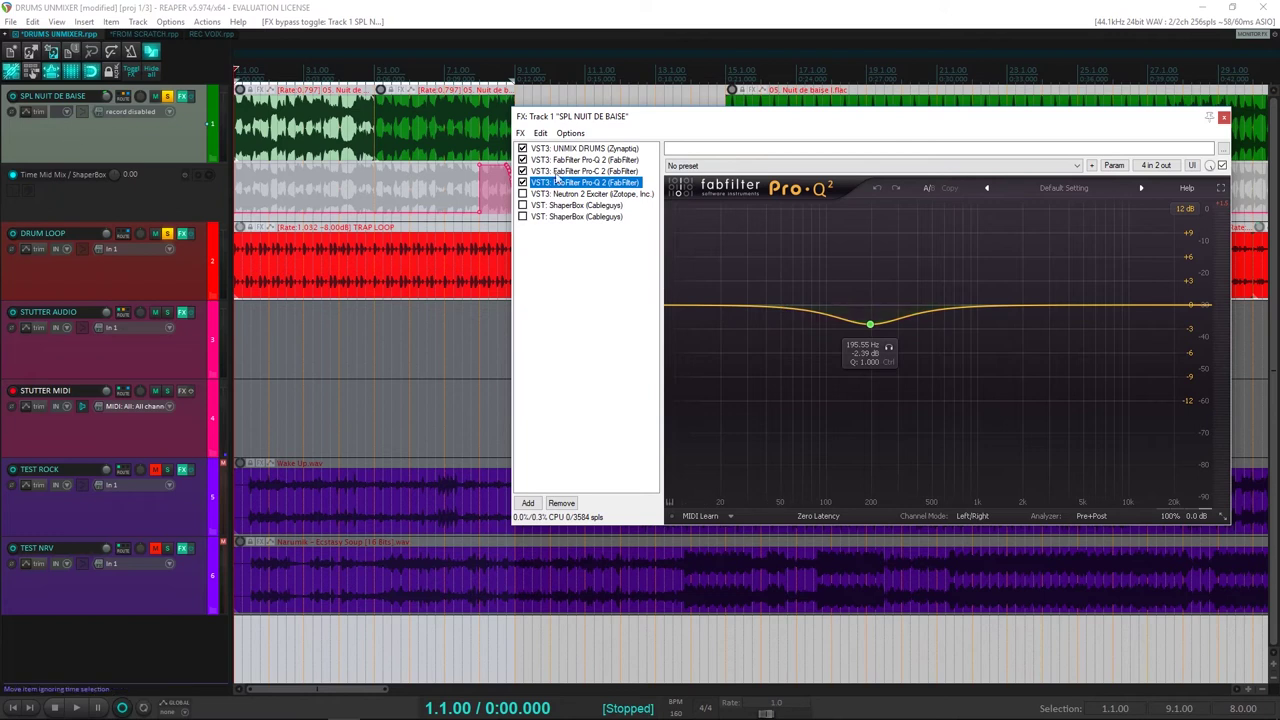
Enable the Neutron 2 Exciter and both ShaperBox plug-ins on the SPL NUIT DE BAISE track and close the FX window.
{"action": "left_click", "coordinate": [567, 197]}
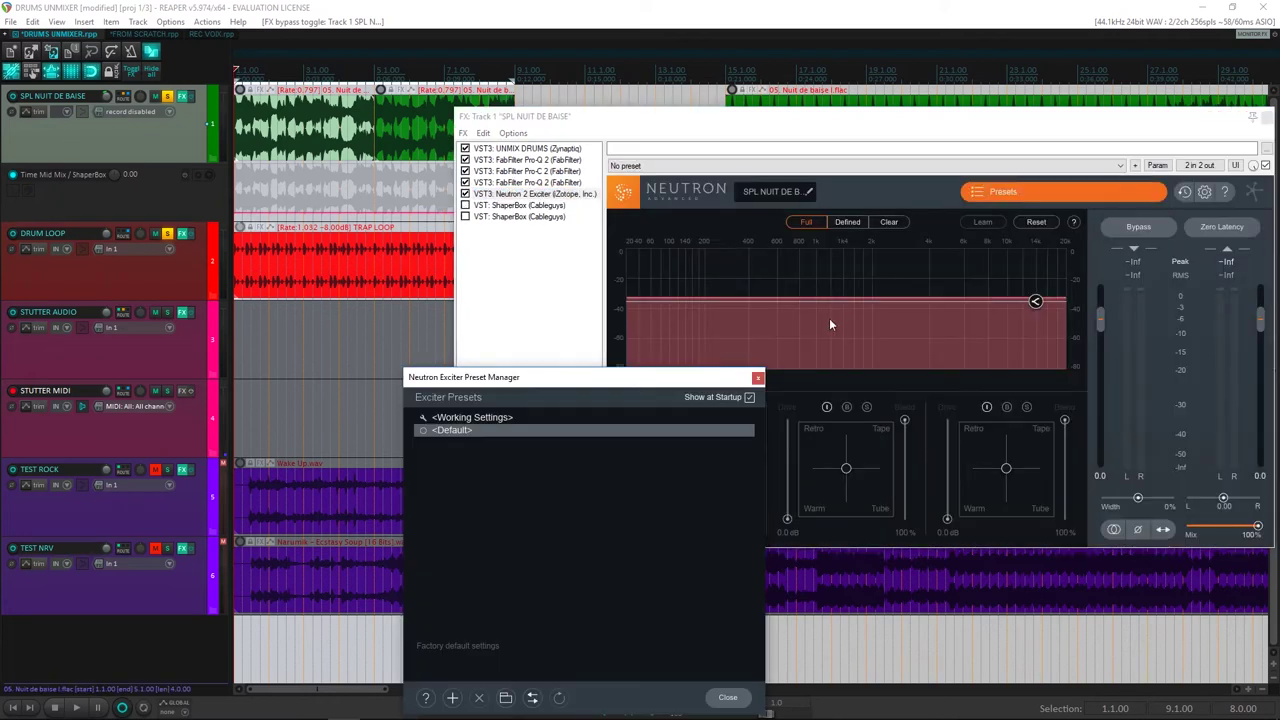
{"action": "left_click", "coordinate": [758, 378]}
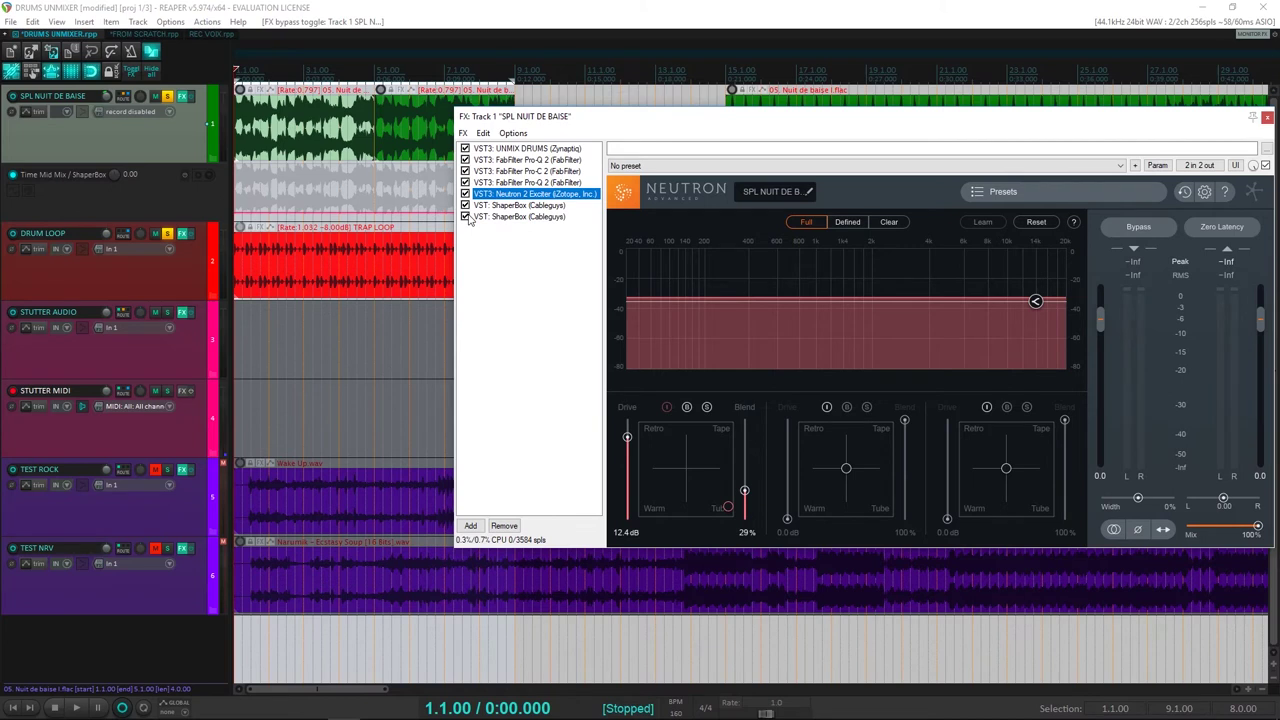
{"action": "left_click", "coordinate": [495, 206]}
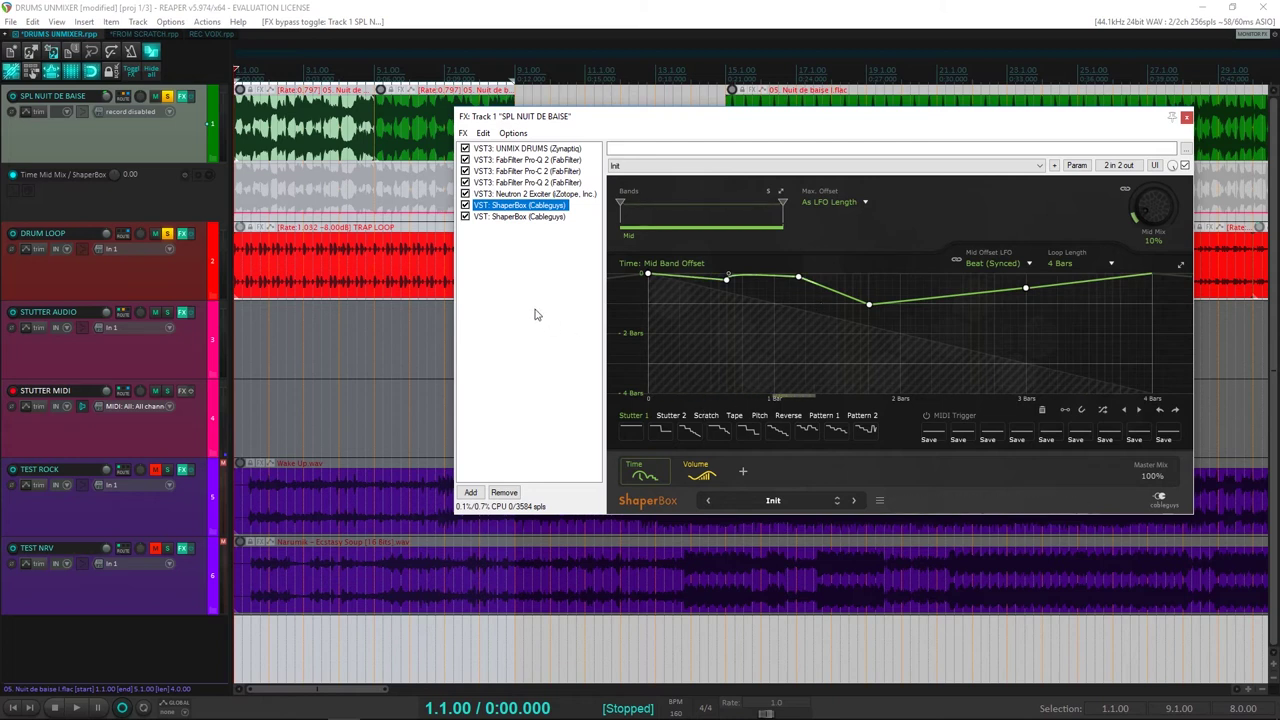
{"action": "key", "text": "Escape"}
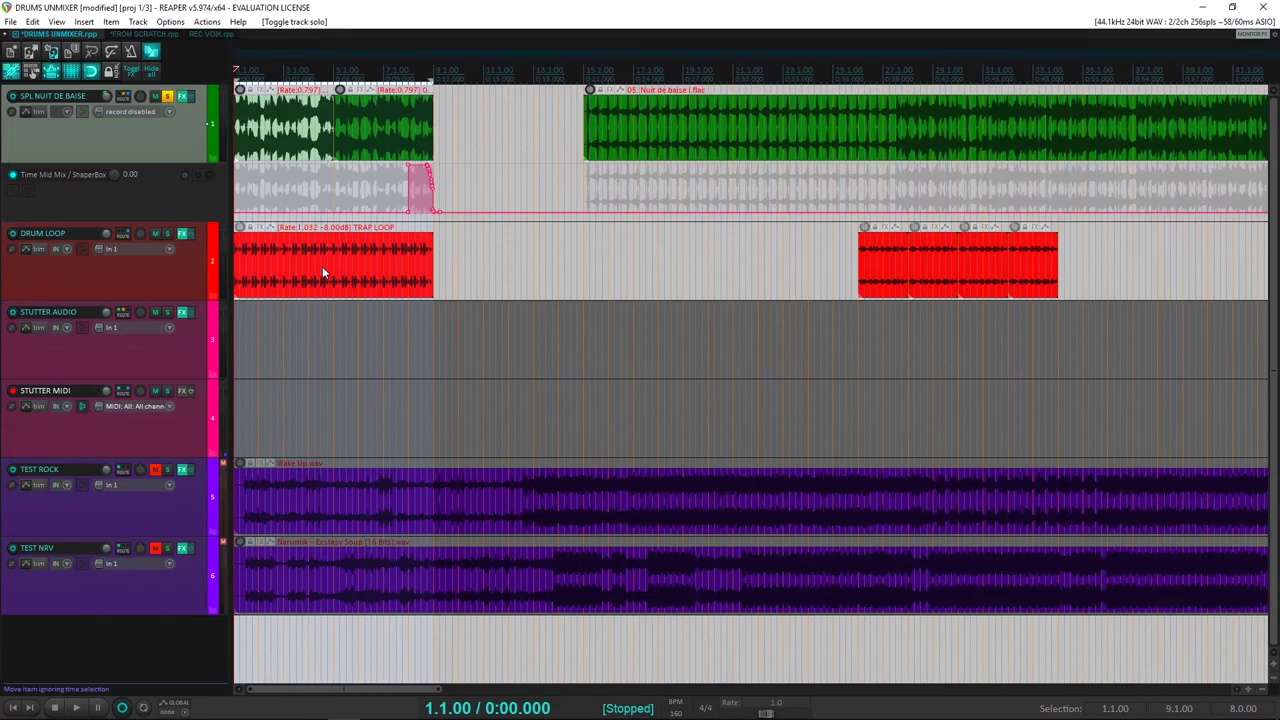
Select the TRAP LOOP clip and play the soloed, fully processed sample from the project start.
{"action": "left_click", "coordinate": [322, 266]}
{"action": "key", "text": "Home"}
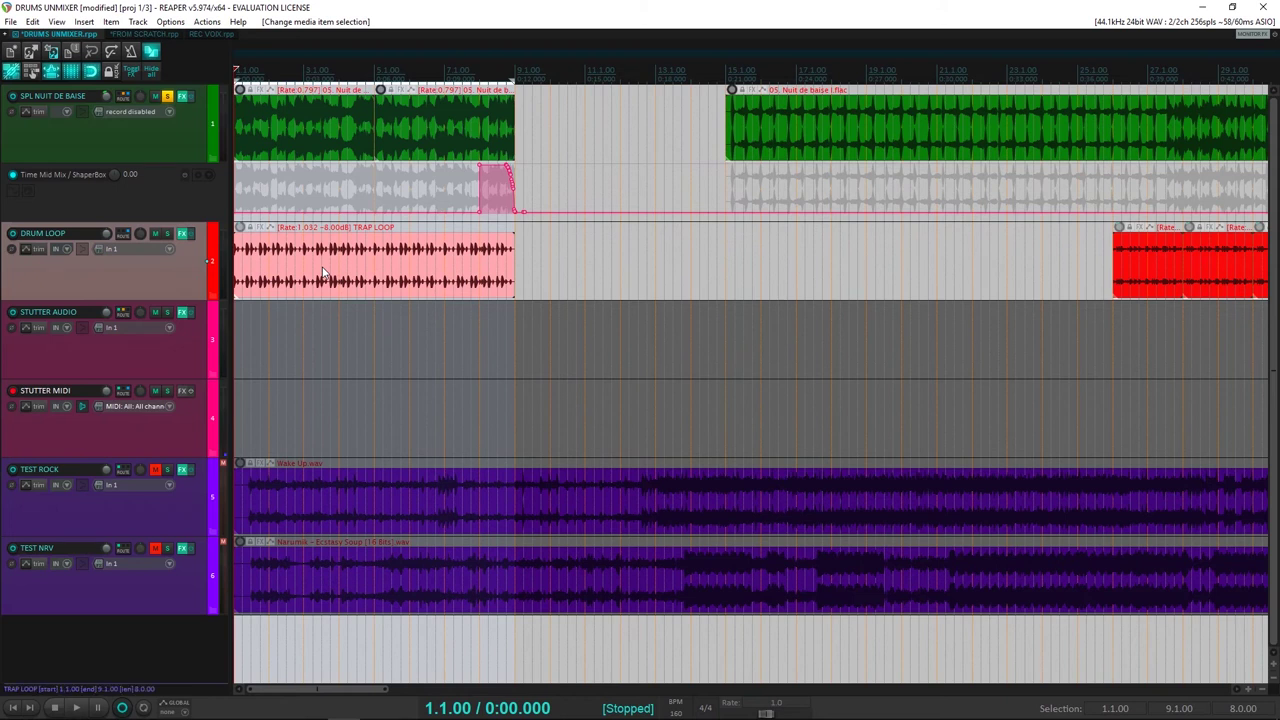
{"action": "key", "text": "space"}
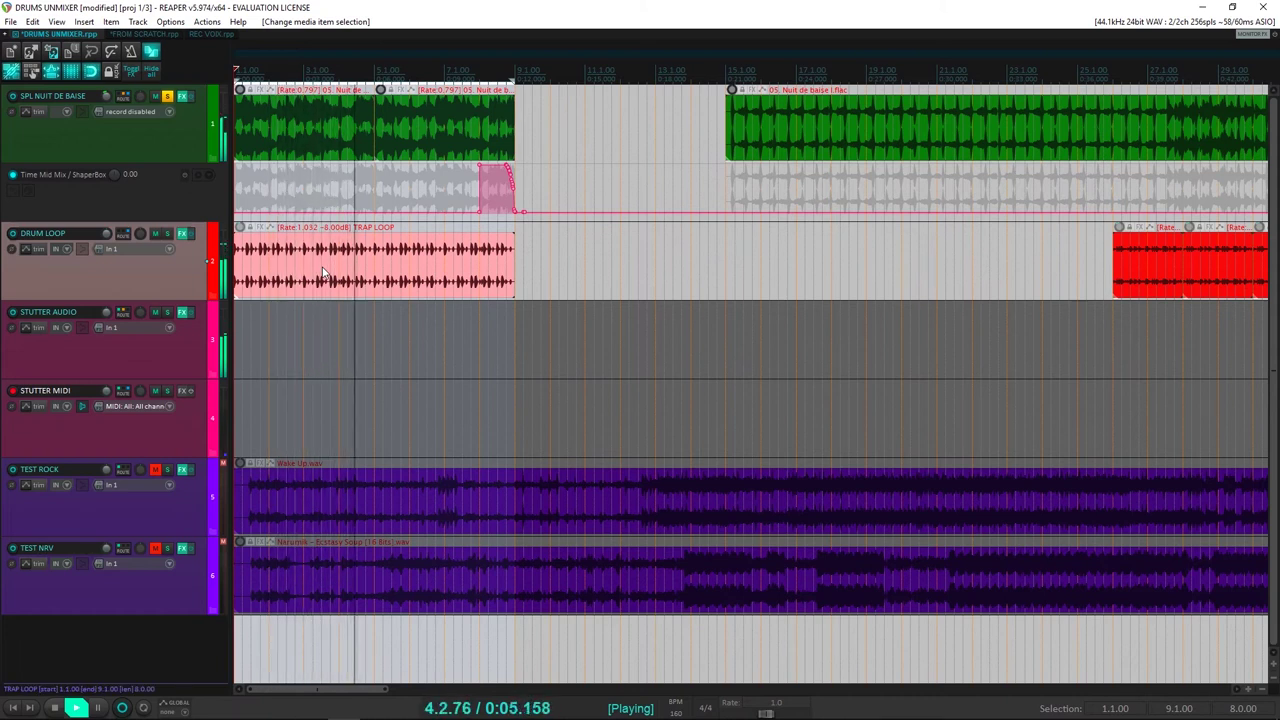
{"action": "key", "text": "space"}
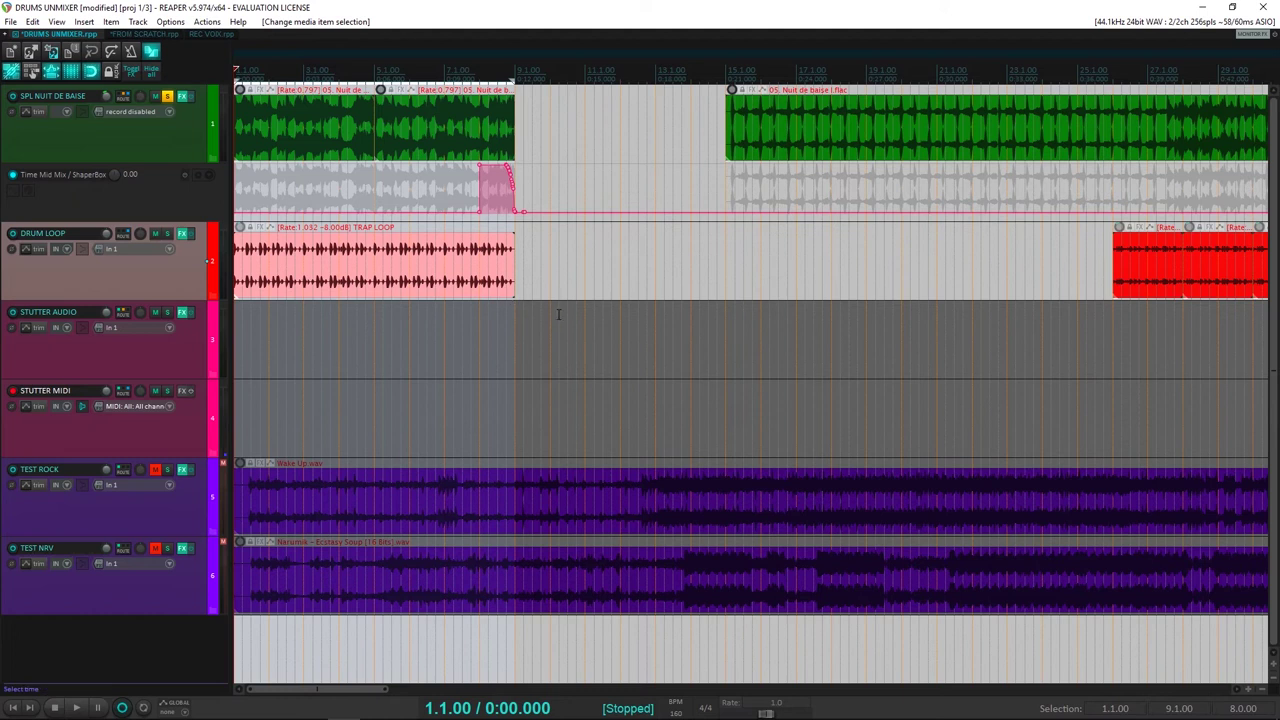
Solo the DRUM LOOP track again and play the trap drums with the fully processed sample.
{"action": "scroll", "coordinate": [305, 297], "scroll_direction": "down", "scroll_amount": 2}
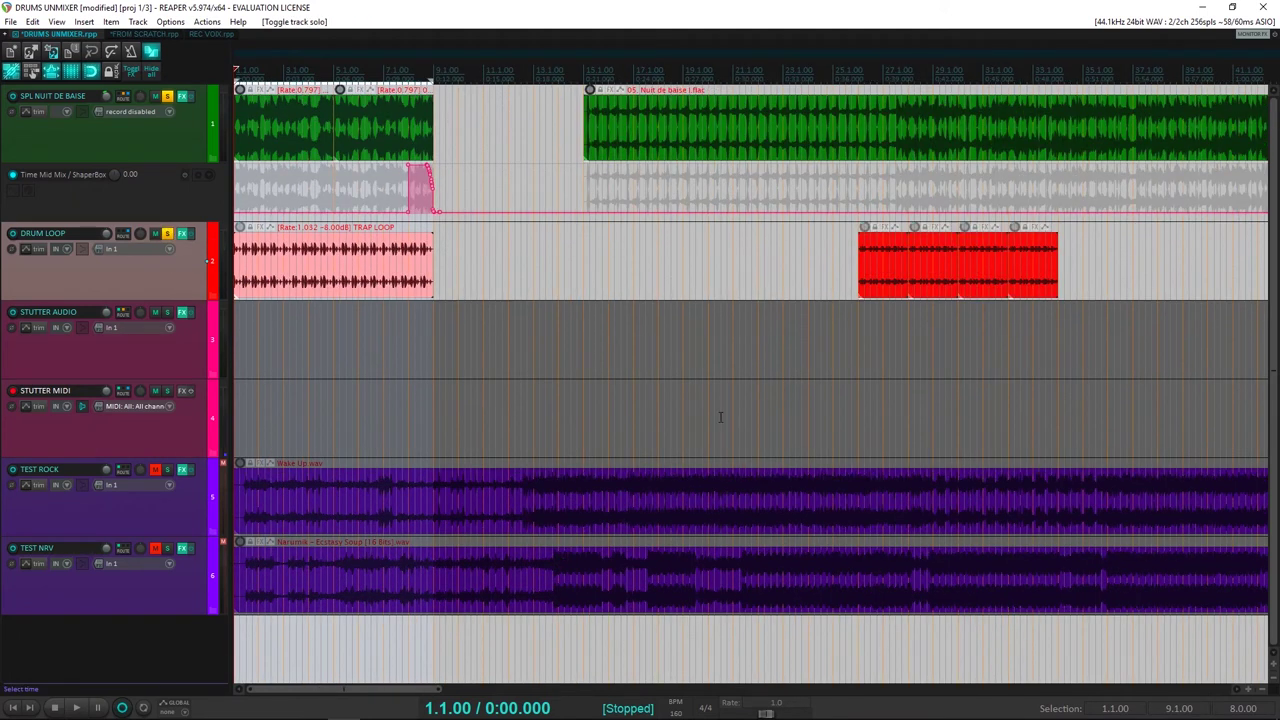
{"action": "key", "text": "space"}
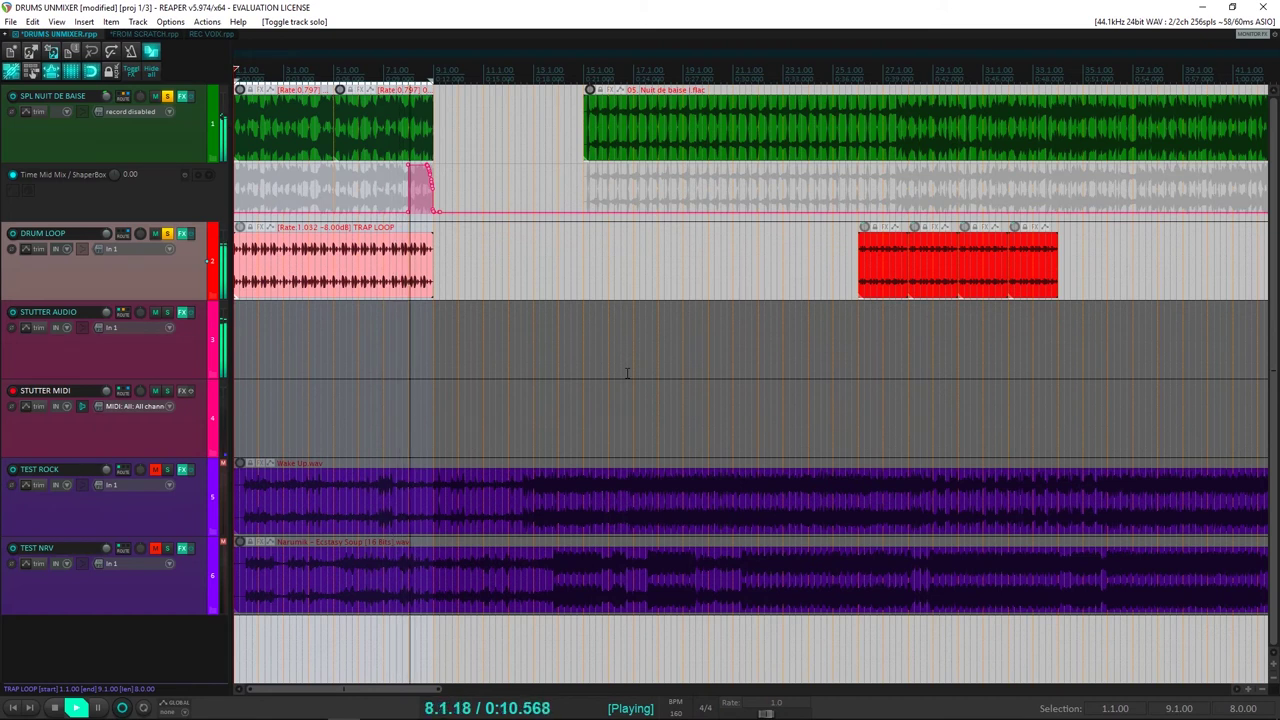
{"action": "key", "text": "space"}
Move the long Nuit de baise clip on the SPL NUIT DE BAISE track further along to about bar 39.
{"action": "scroll", "coordinate": [299, 148], "scroll_direction": "down", "scroll_amount": 3}
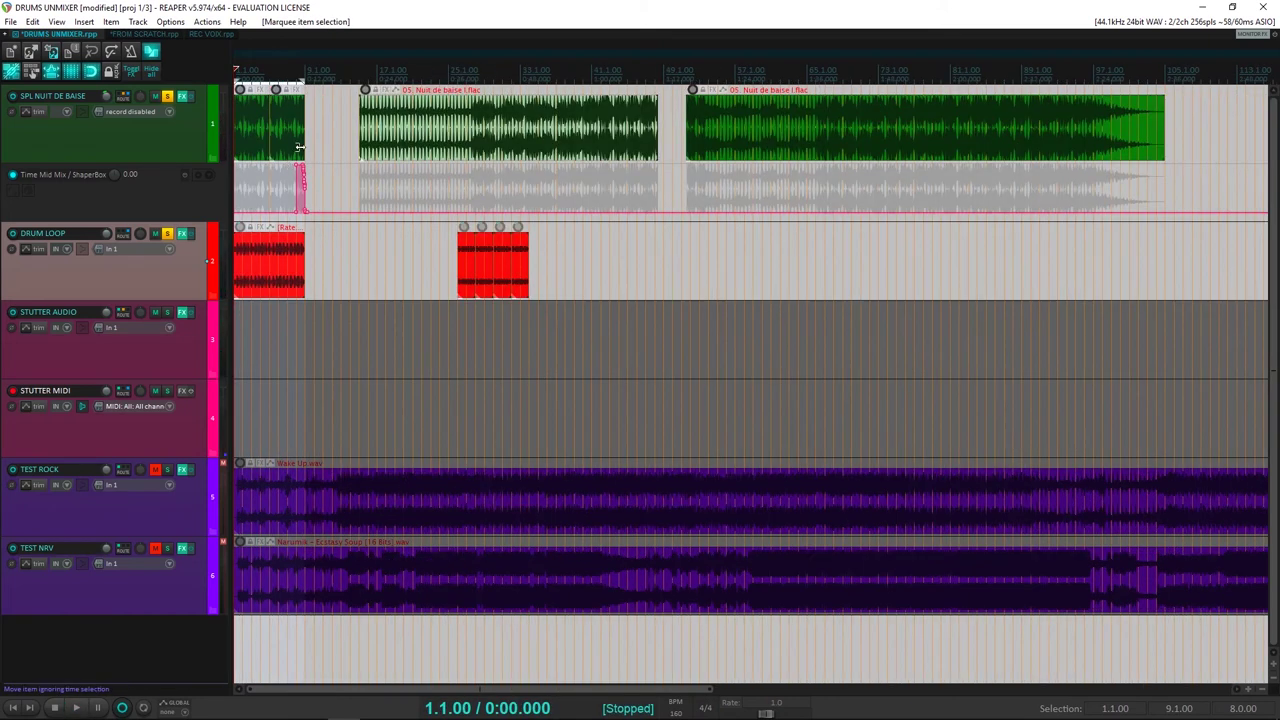
{"action": "mouse_move", "coordinate": [335, 123]}
{"action": "left_mouse_down"}
{"action": "mouse_move", "coordinate": [1065, 120]}
{"action": "mouse_move", "coordinate": [908, 150]}
{"action": "mouse_move", "coordinate": [1053, 152]}
{"action": "left_mouse_up"}
{"action": "scroll", "coordinate": [551, 345], "scroll_direction": "up", "scroll_amount": 2}
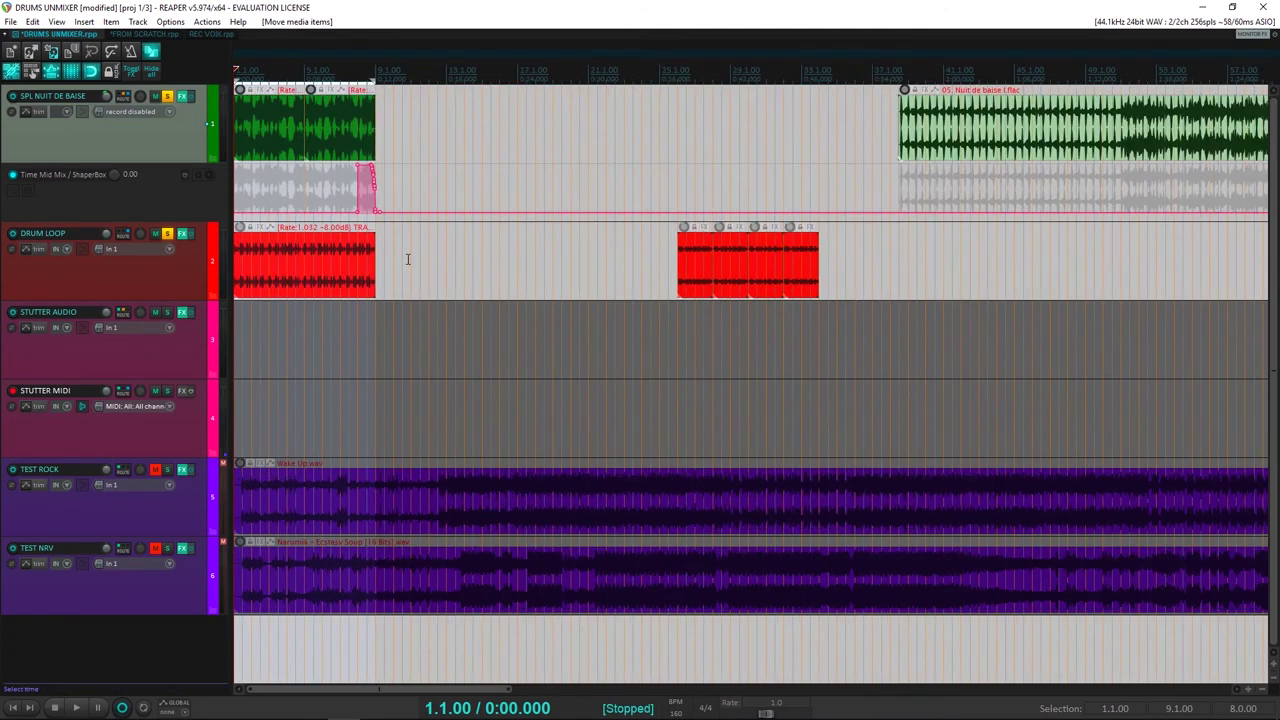
Move the four hardcore drum clips to bar 9, right after the TRAP LOOP clip, and duplicate the two short Nuit de baise clips to bar 9.
{"action": "left_click_drag", "start_coordinate": [690, 272], "coordinate": [384, 284]}
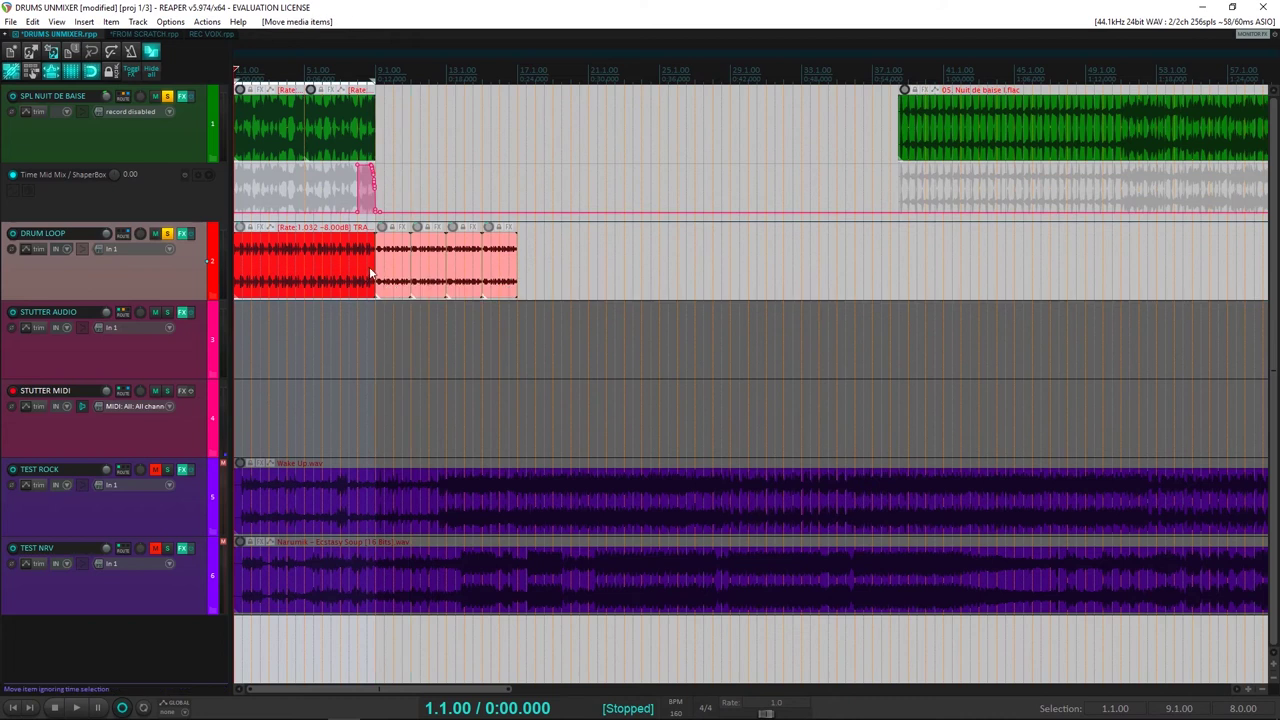
{"action": "scroll", "coordinate": [330, 289], "scroll_direction": "up", "scroll_amount": 2}
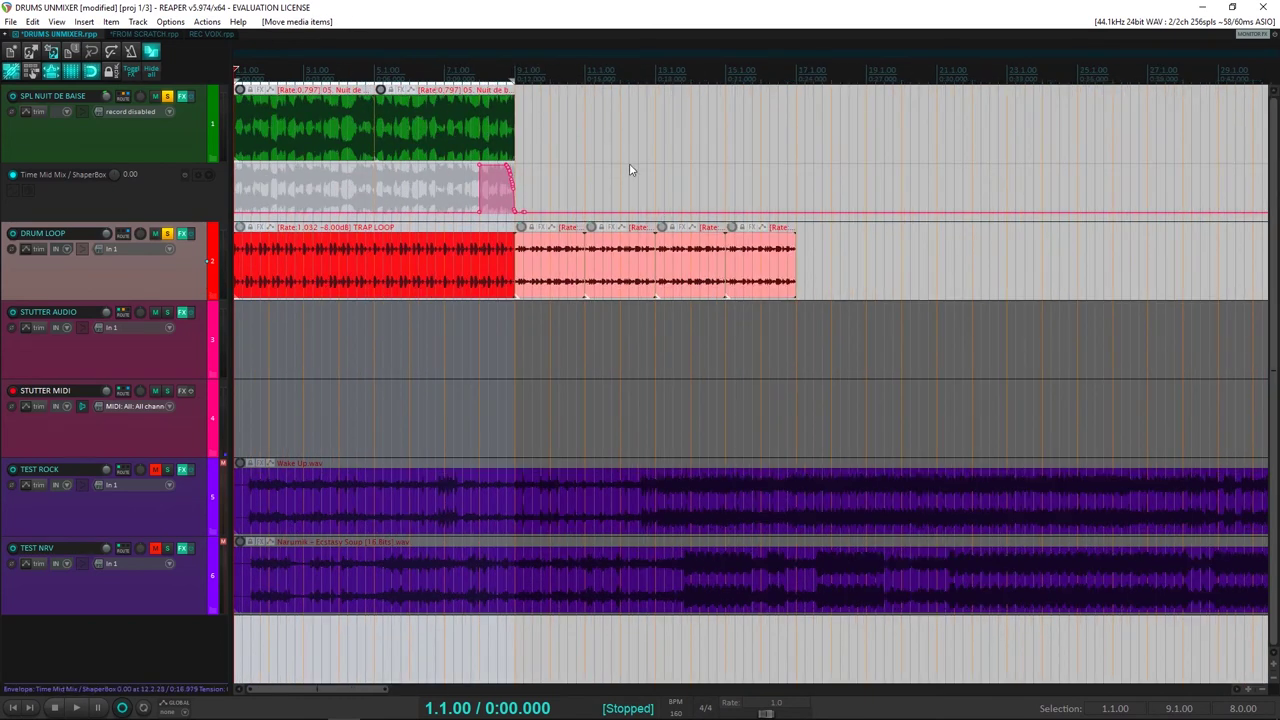
{"action": "left_click_drag", "start_coordinate": [280, 125], "coordinate": [263, 133]}
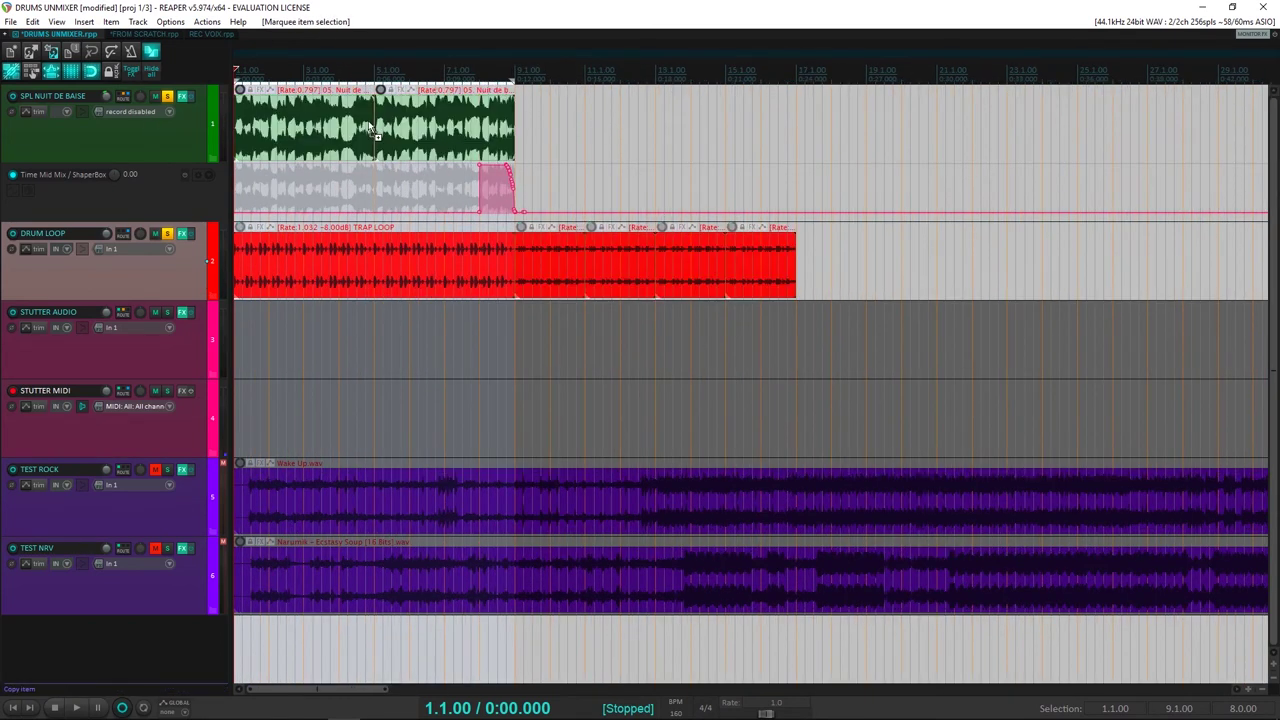
{"action": "key", "text": "ctrl+d"}
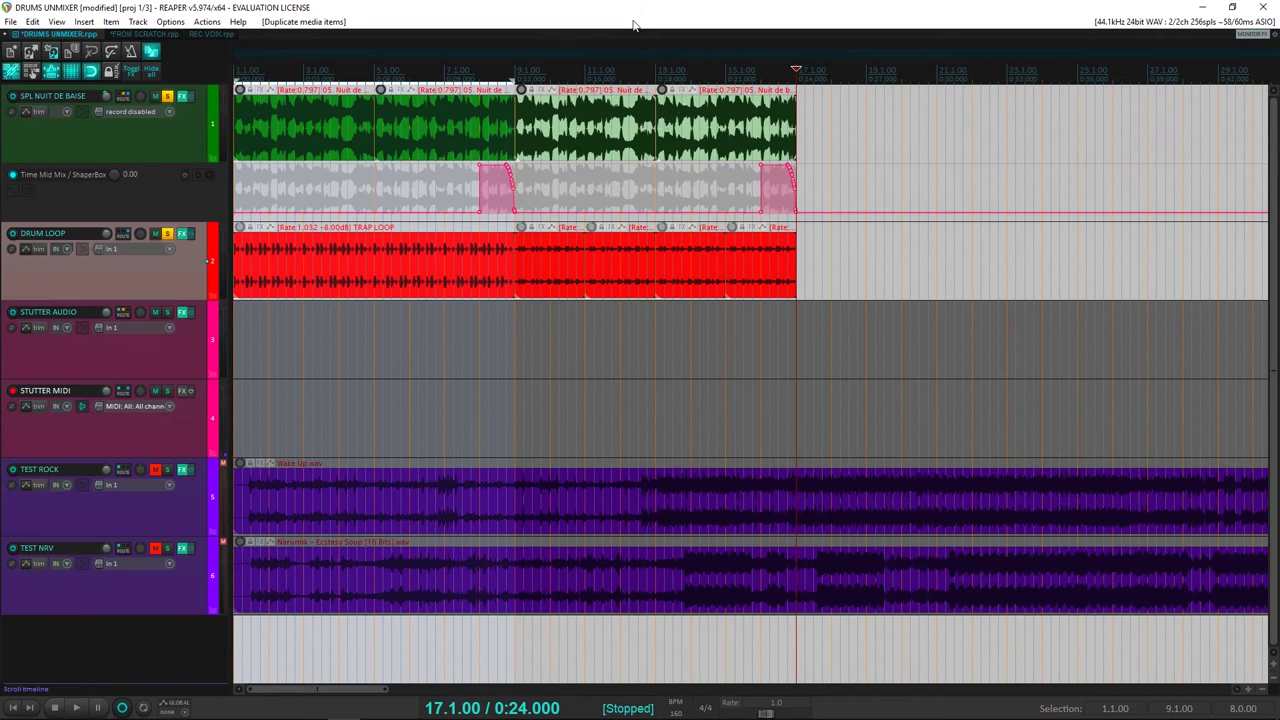
Play the duplicated sample with the hardcore drums from bar 9, and replay the ending from bar 15.2.
{"action": "left_click", "coordinate": [514, 70]}
{"action": "key", "text": "space"}
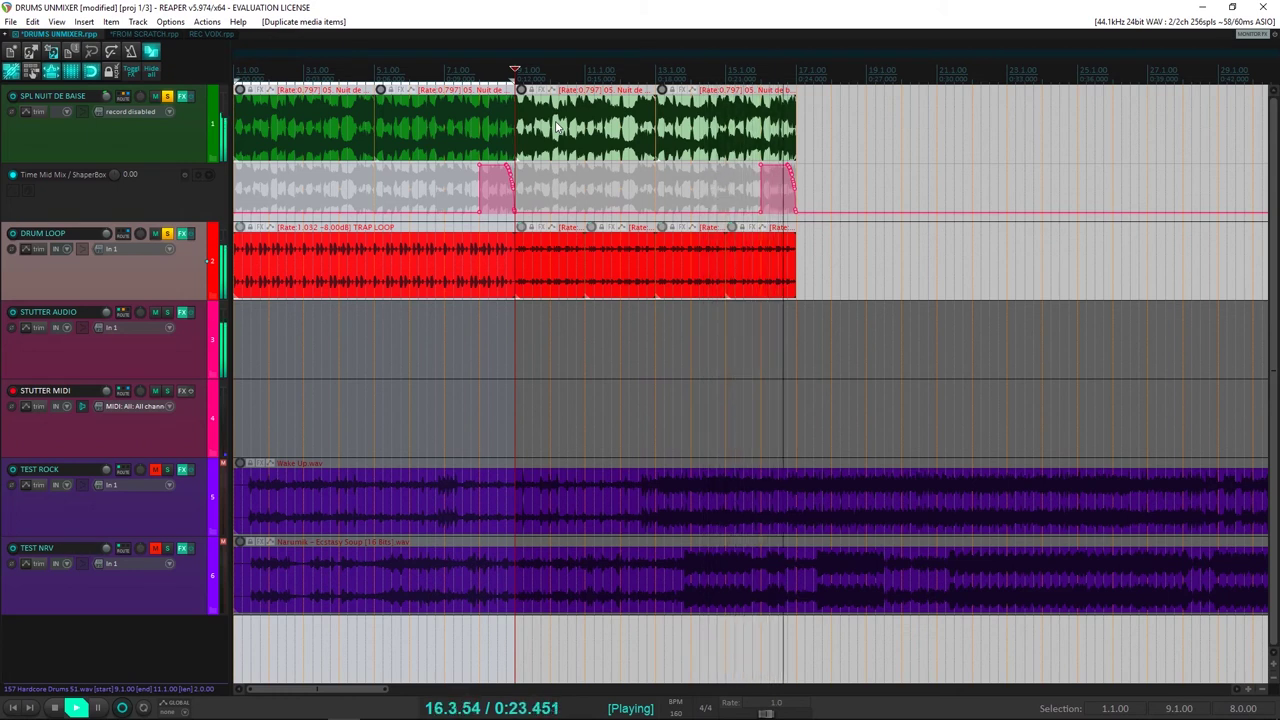
{"action": "key", "text": "space"}
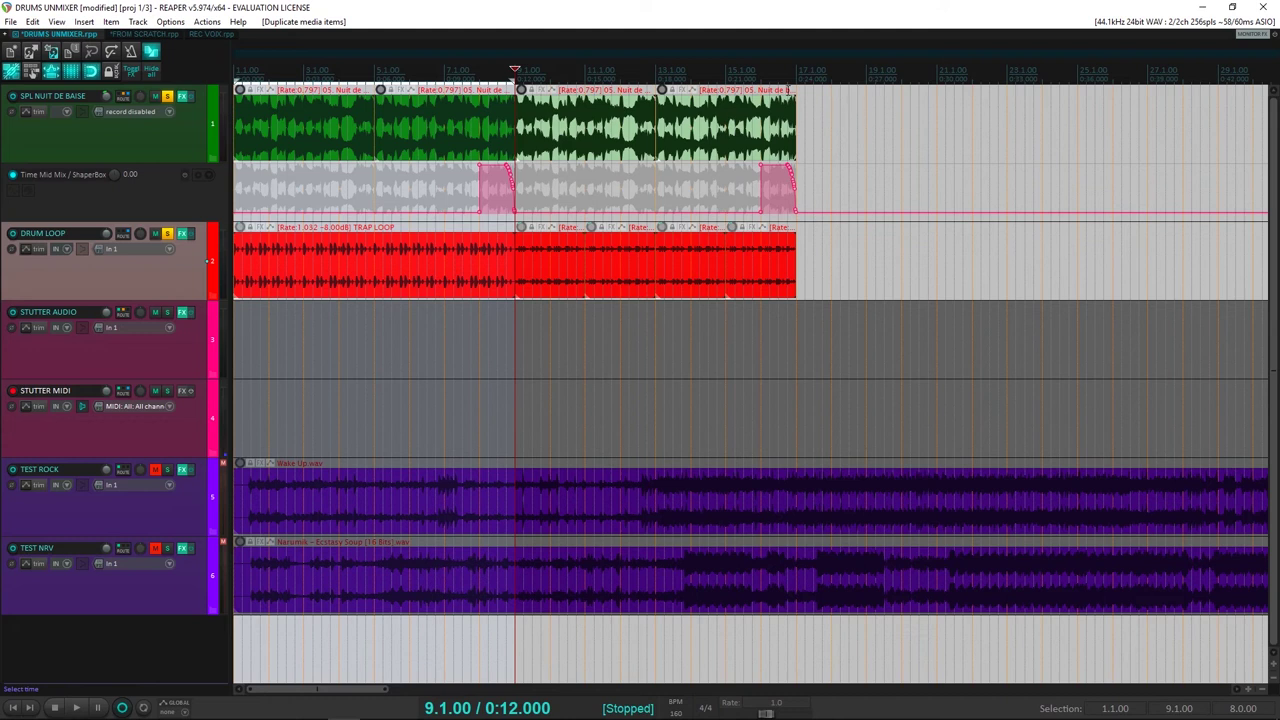
{"action": "left_click", "coordinate": [752, 72]}
{"action": "left_click", "coordinate": [735, 72]}
{"action": "key", "text": "space"}
{"action": "key", "text": "space"}
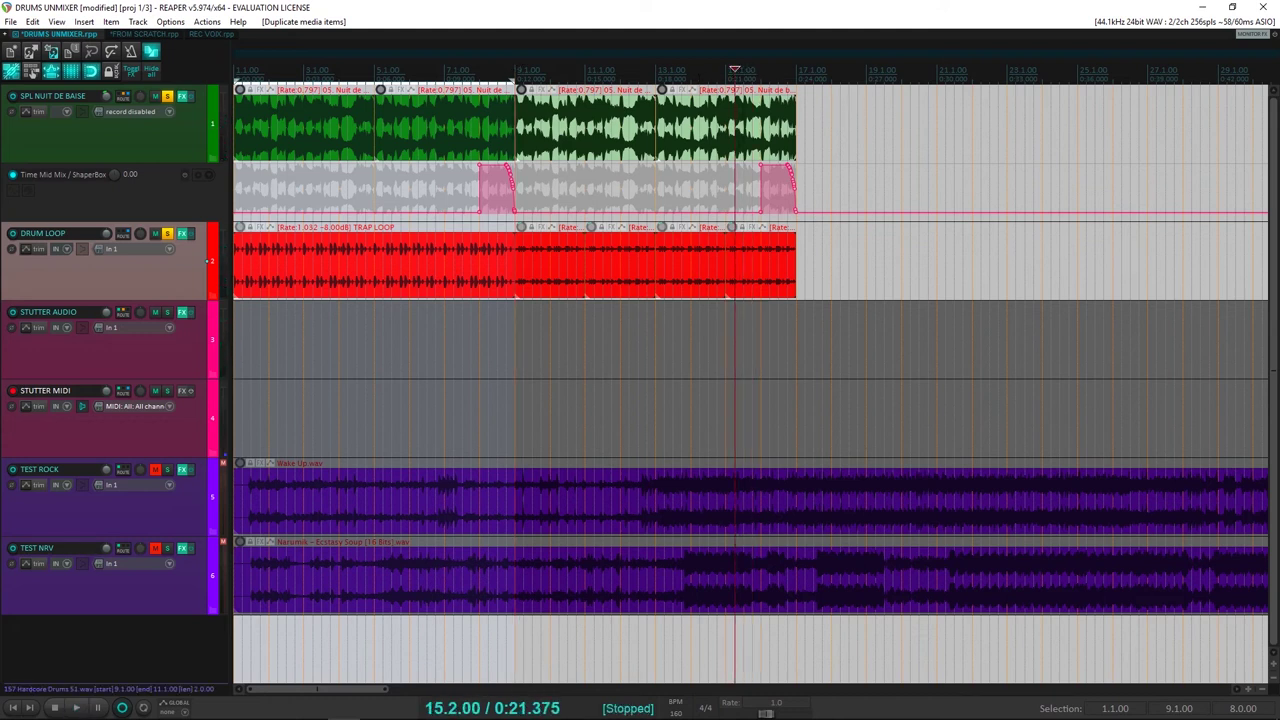
Return to the project start and extend the time selection to cover bars 1 to 17.
{"action": "key", "text": "Home"}
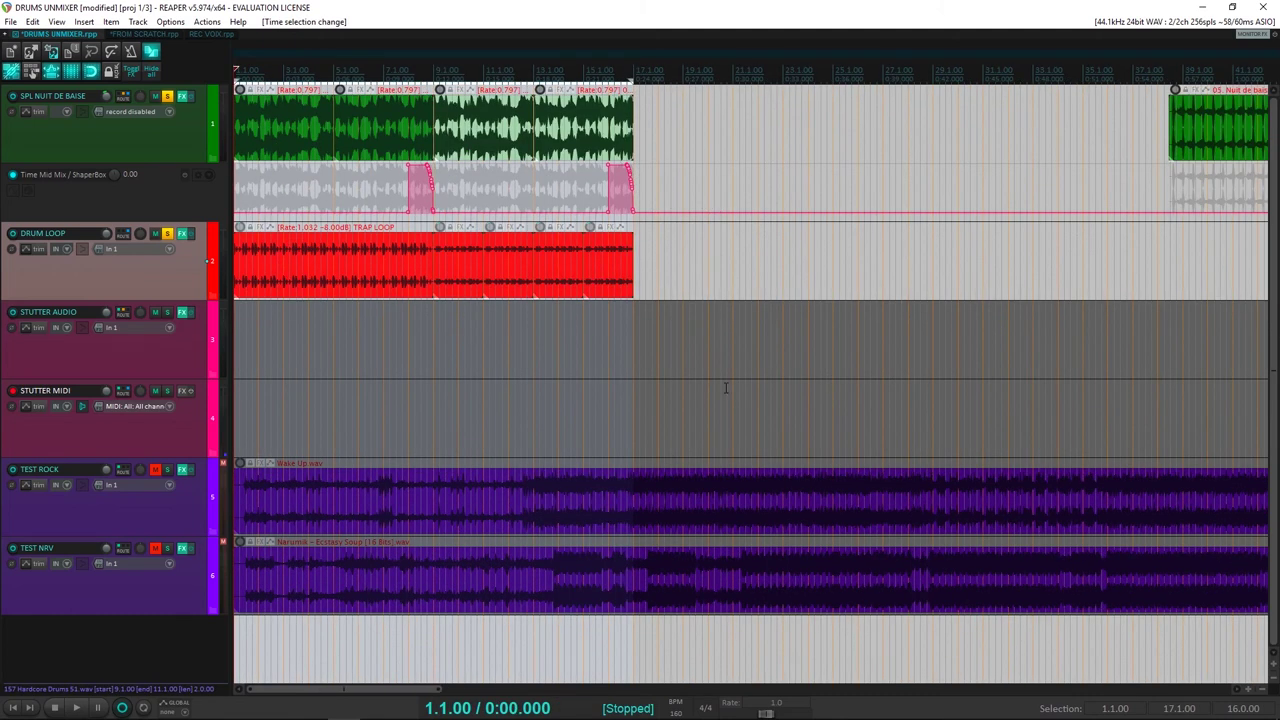
Examine the iZotope Stutter Edit plug-in in the STUTTER AUDIO track's FX window, moved below the sample clips, and close the window.
{"action": "left_click", "coordinate": [183, 316]}
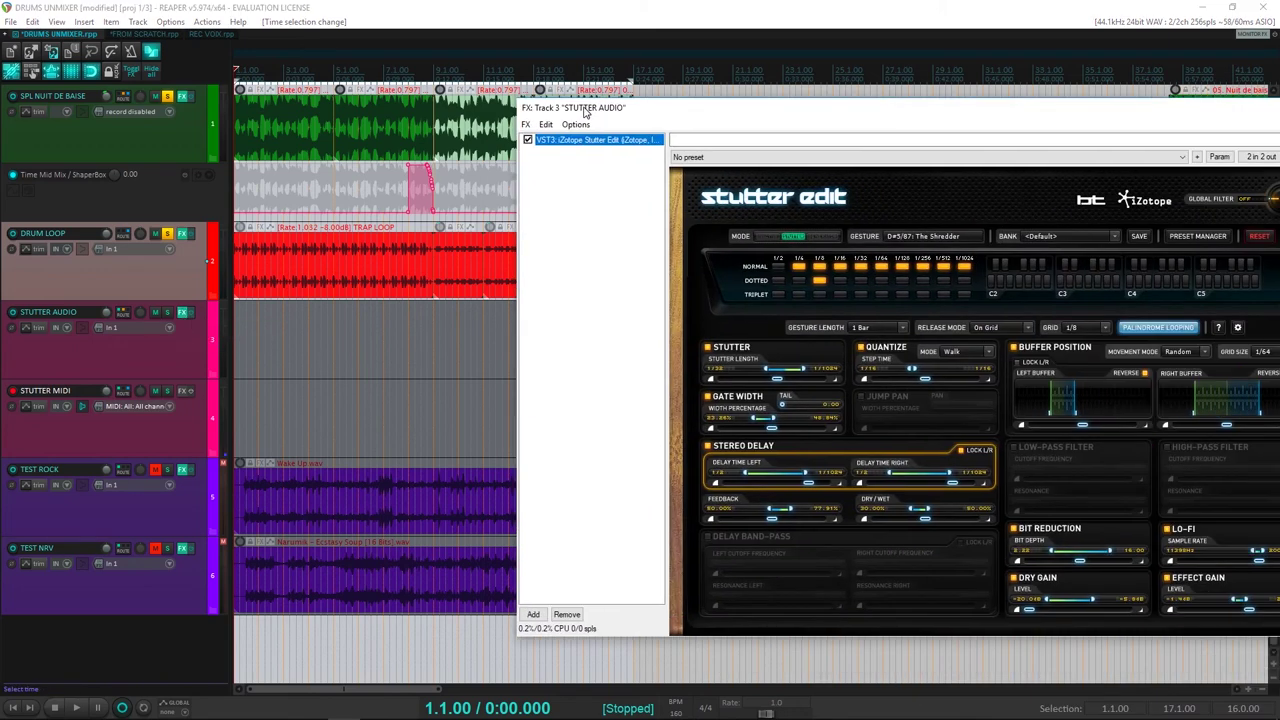
{"action": "left_click_drag", "start_coordinate": [587, 140], "coordinate": [343, 272]}
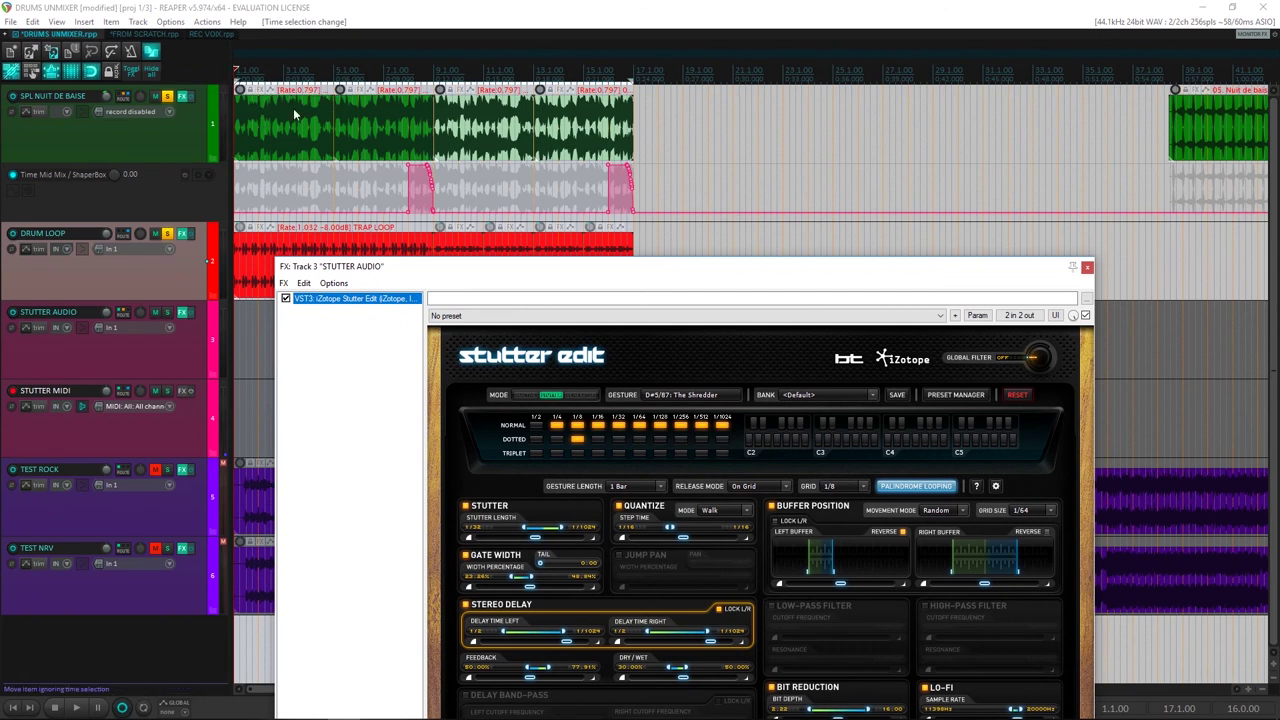
{"action": "left_click", "coordinate": [1087, 268]}
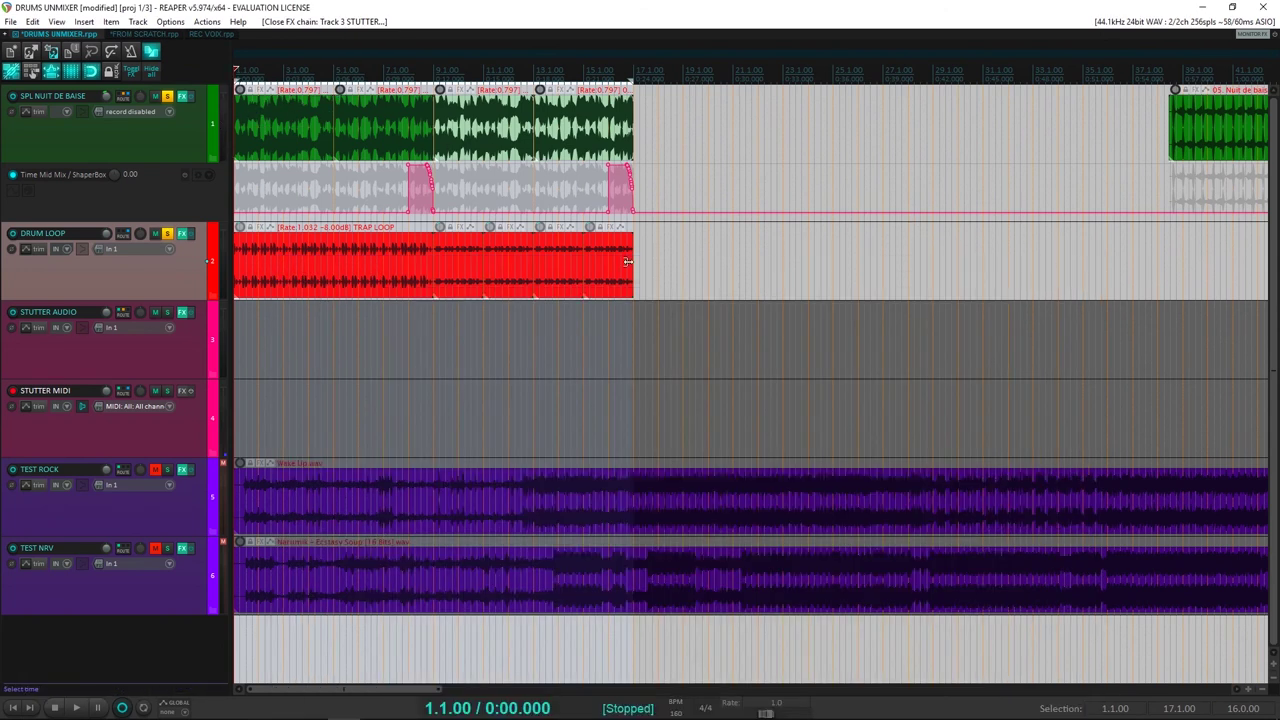